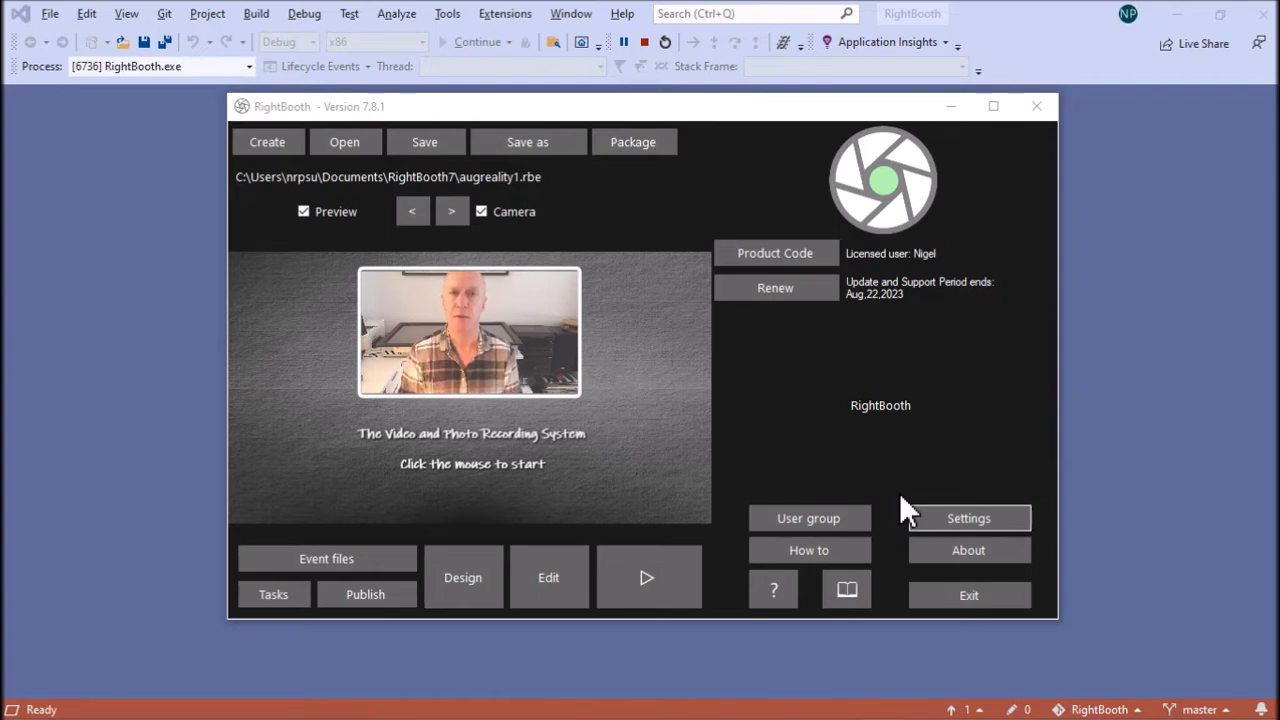
Step: Enable Mirror X for webcam 1 in the webcam video settings and accept the settings
click(908, 508)
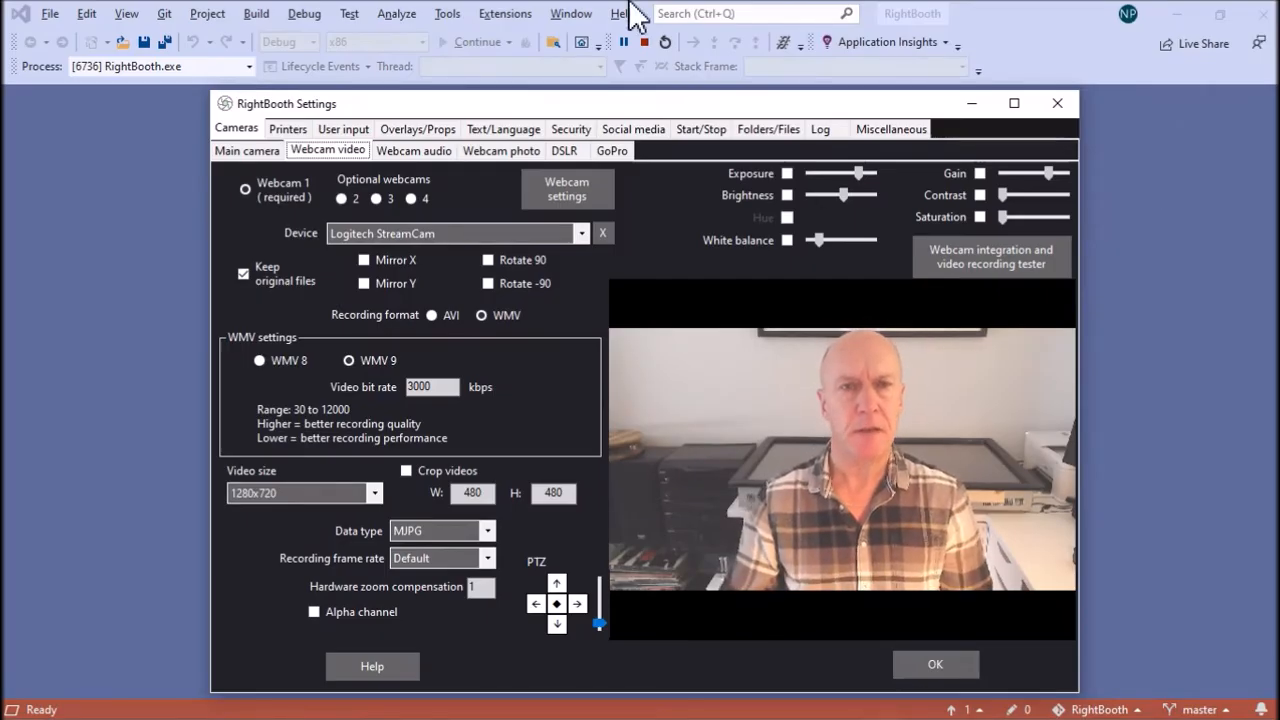
click(329, 156)
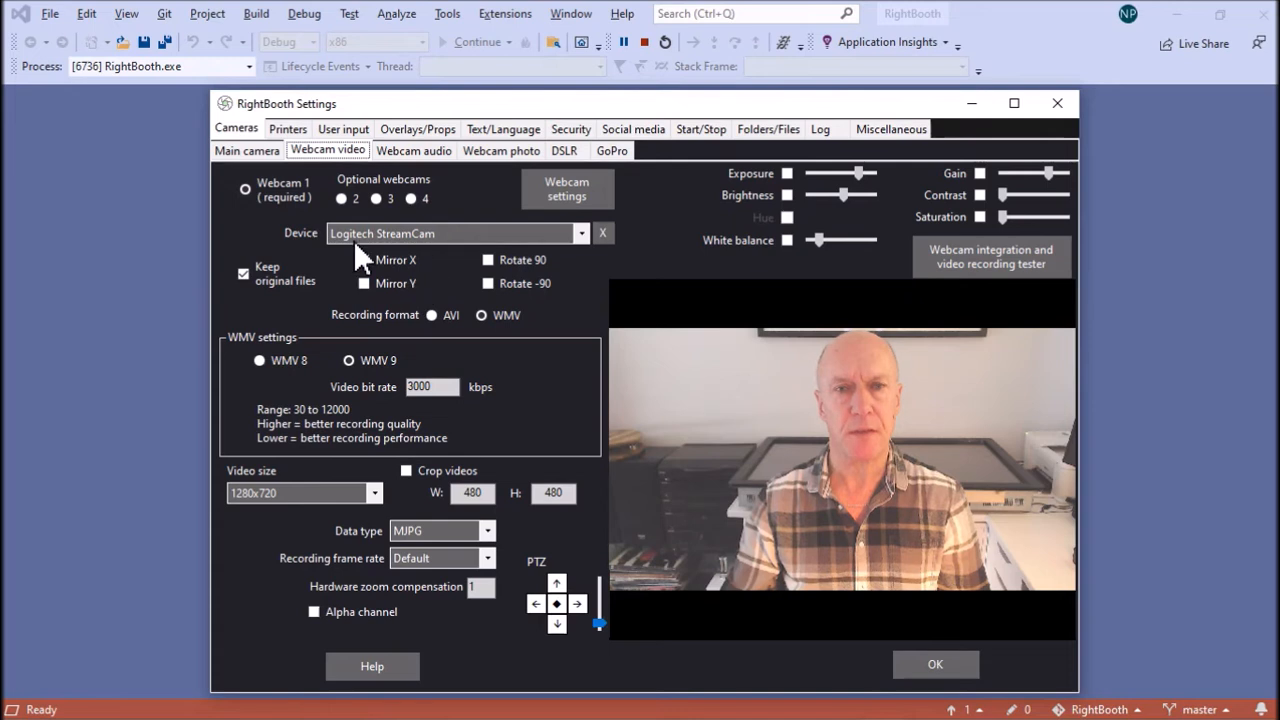
click(385, 261)
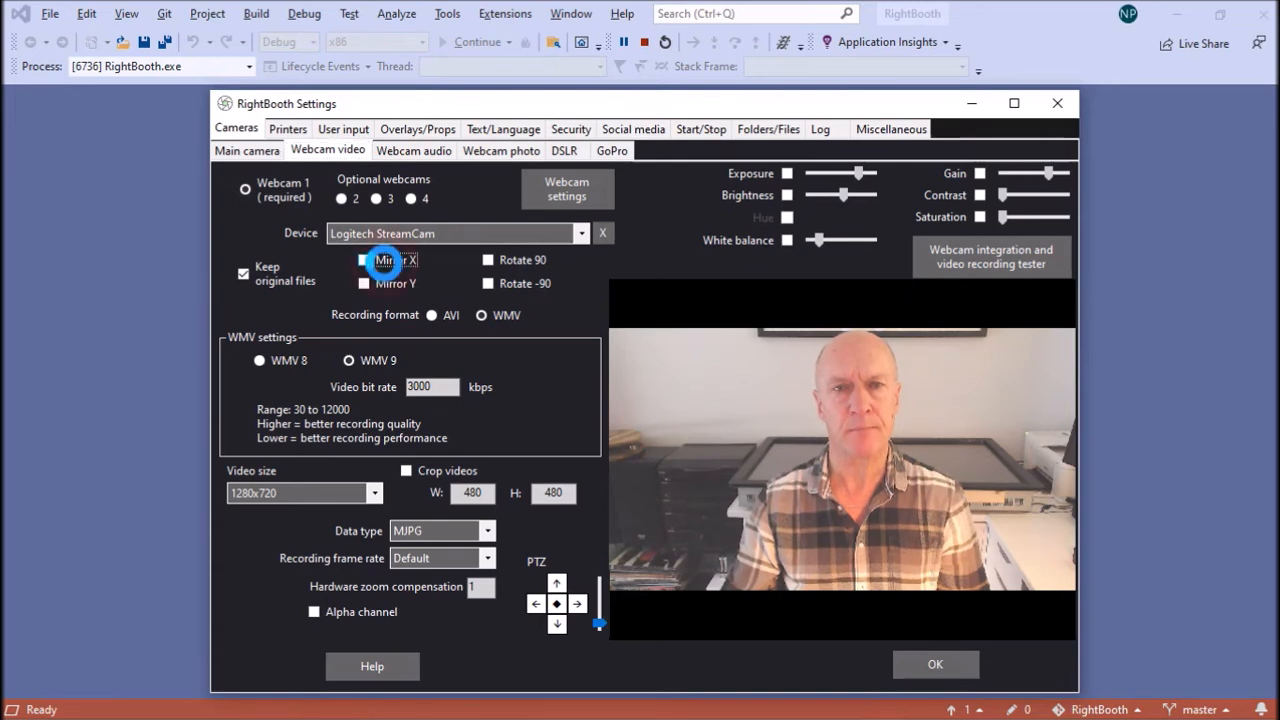
click(385, 261)
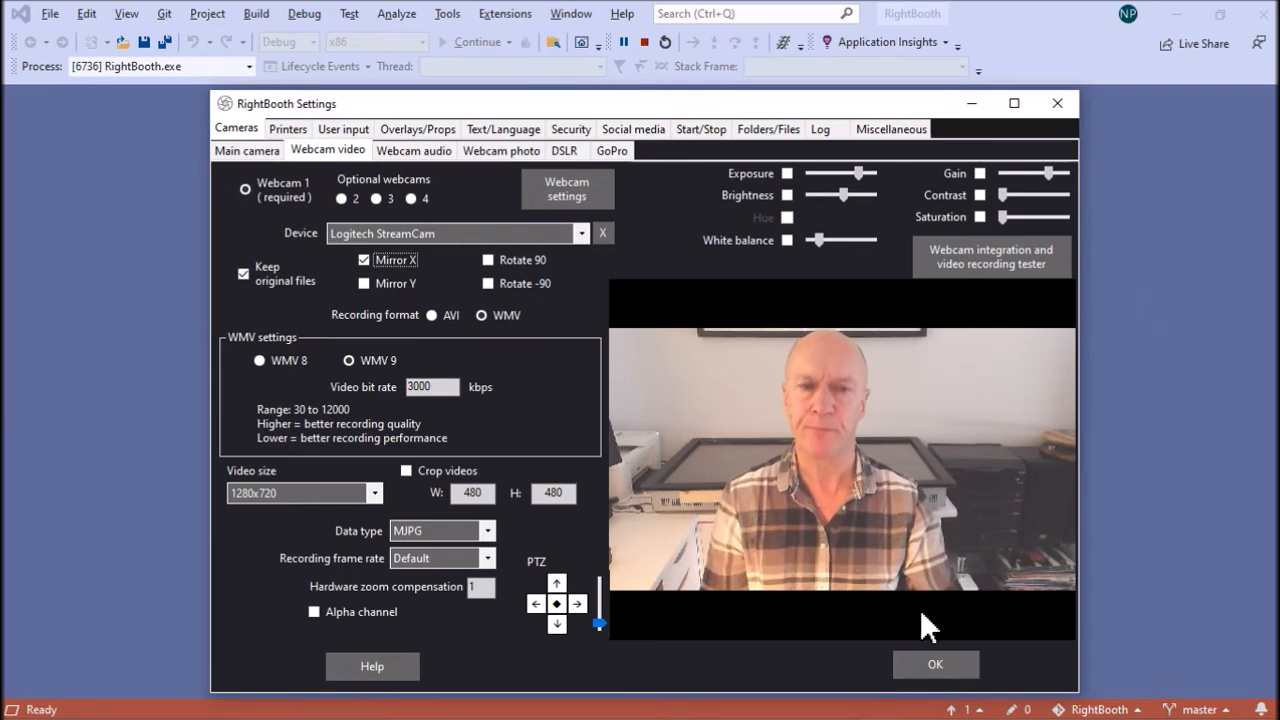
click(946, 664)
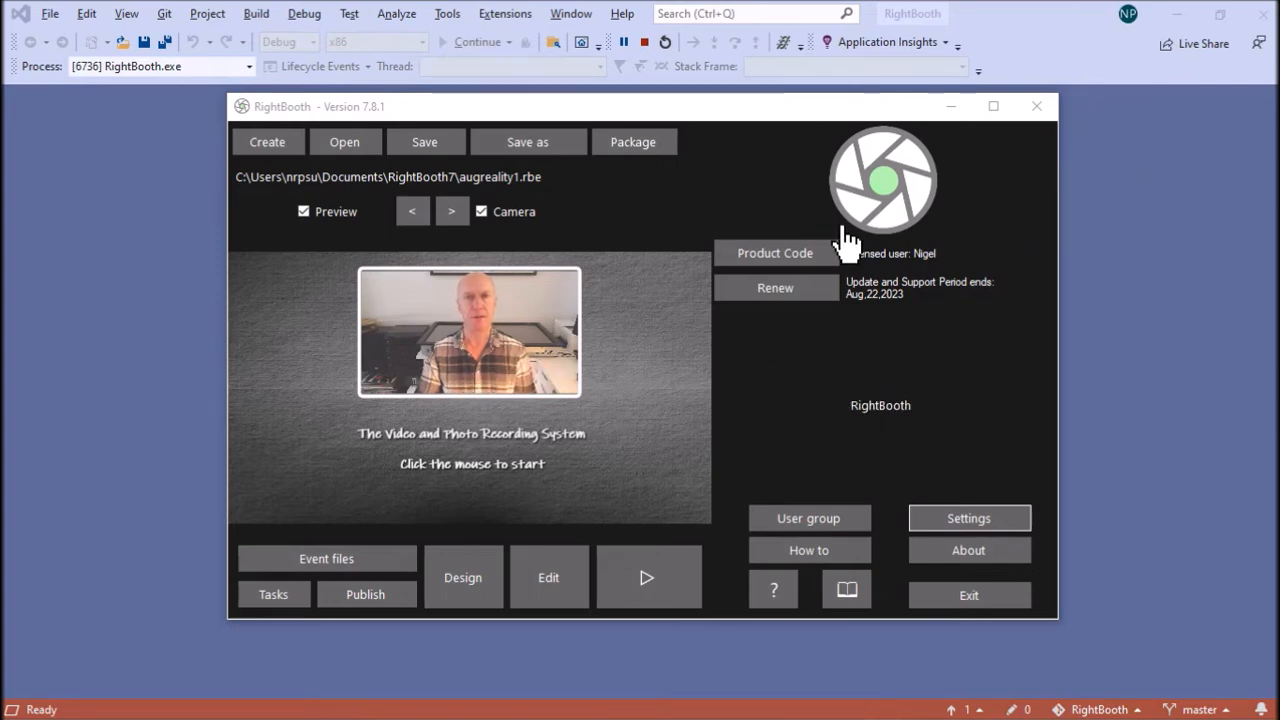
Step: Open the event for screen editing and turn off the X flip of the Start screen's camera item
click(553, 580)
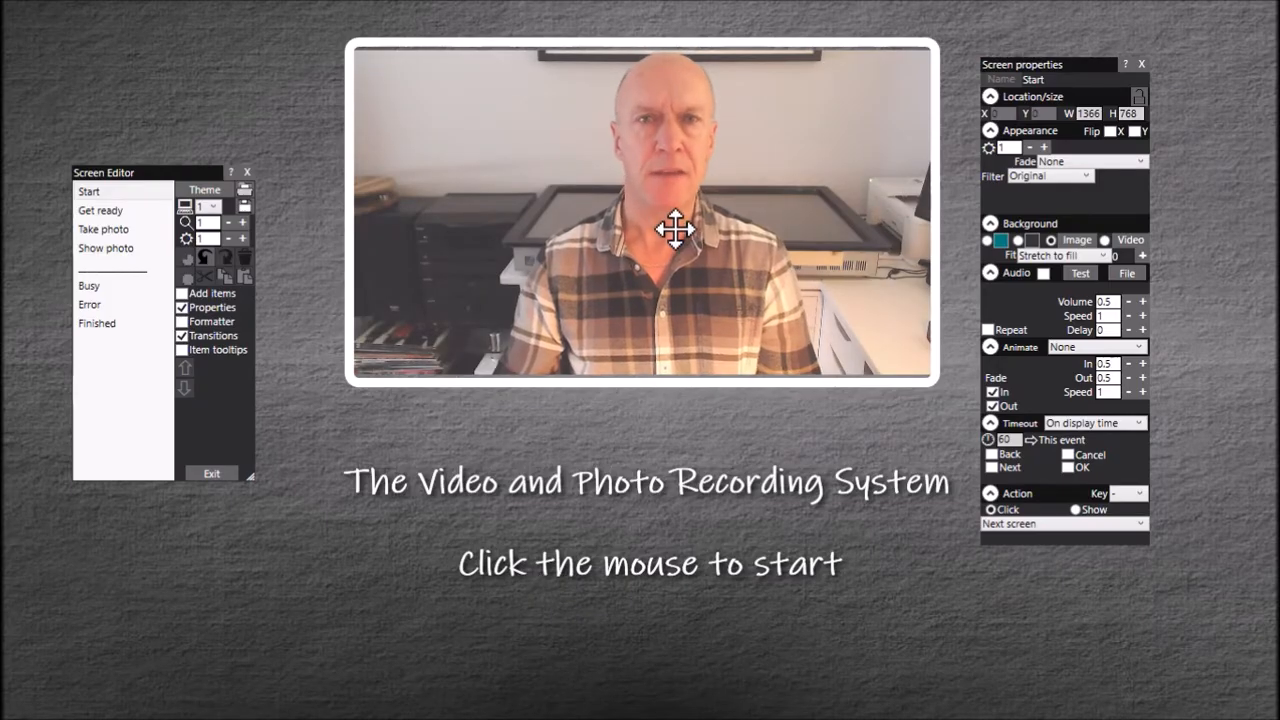
click(675, 229)
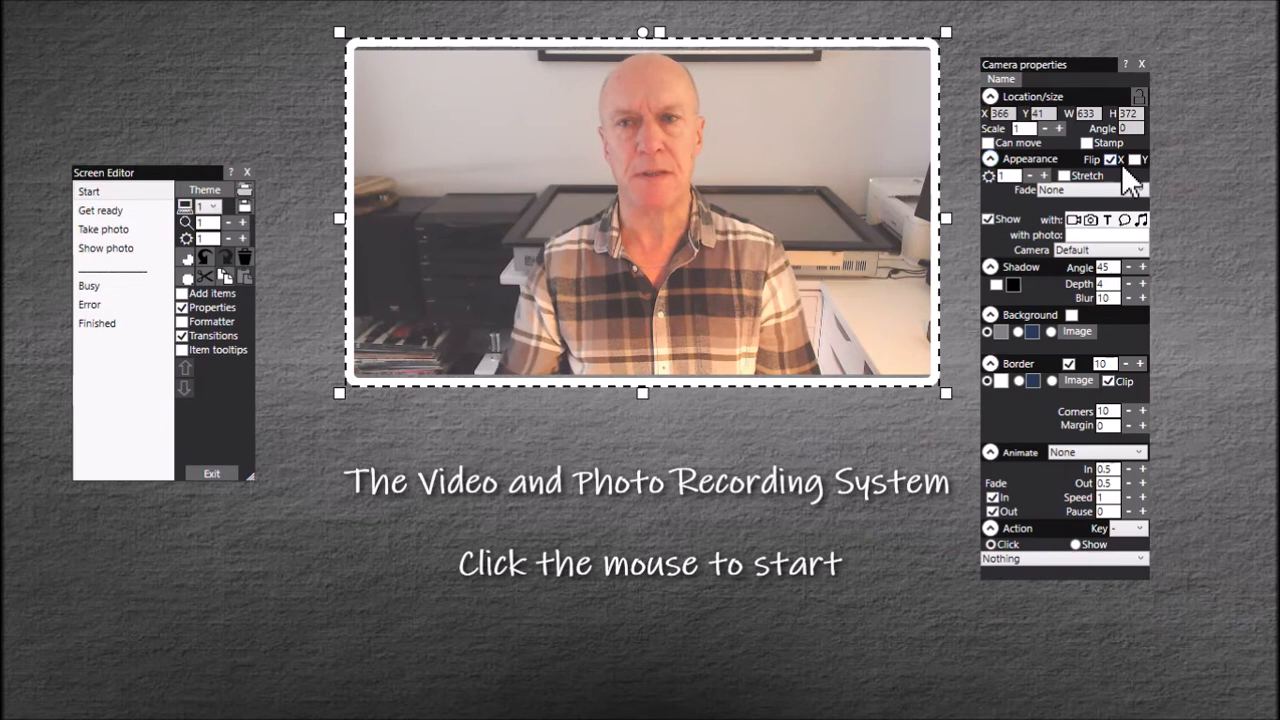
click(1112, 160)
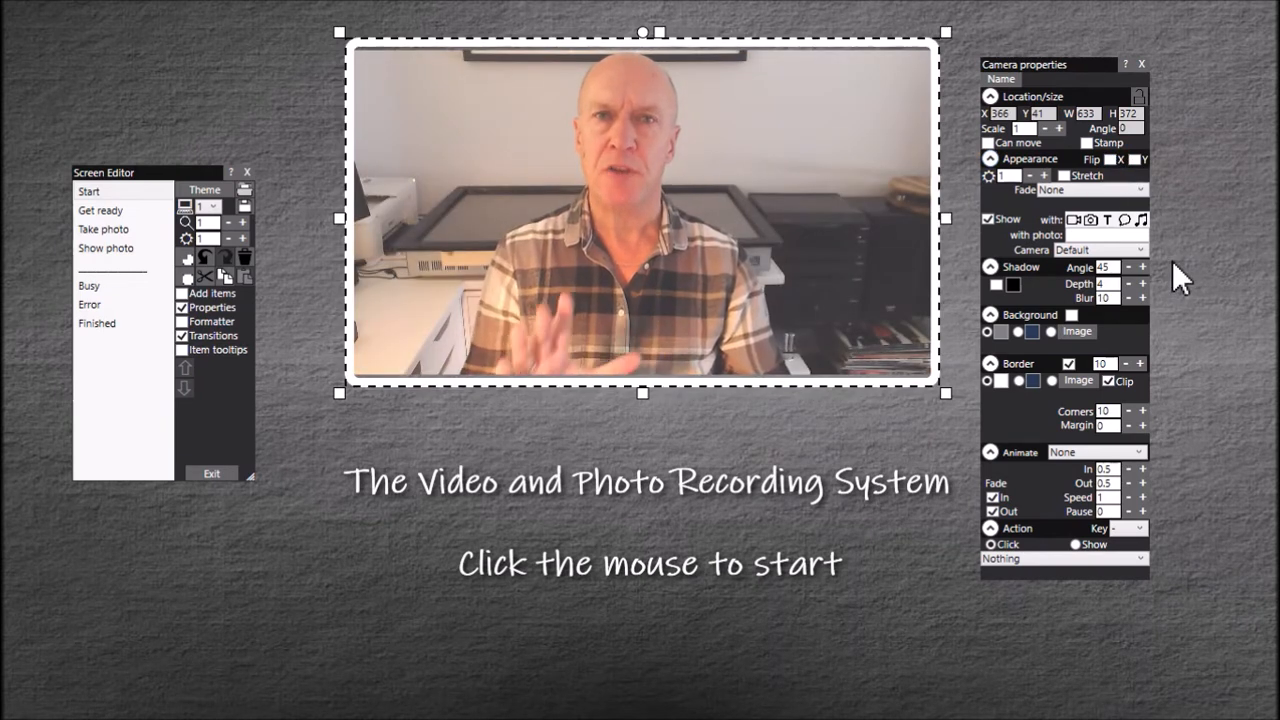
Step: Go to the Get ready screen and select its camera item
click(126, 193)
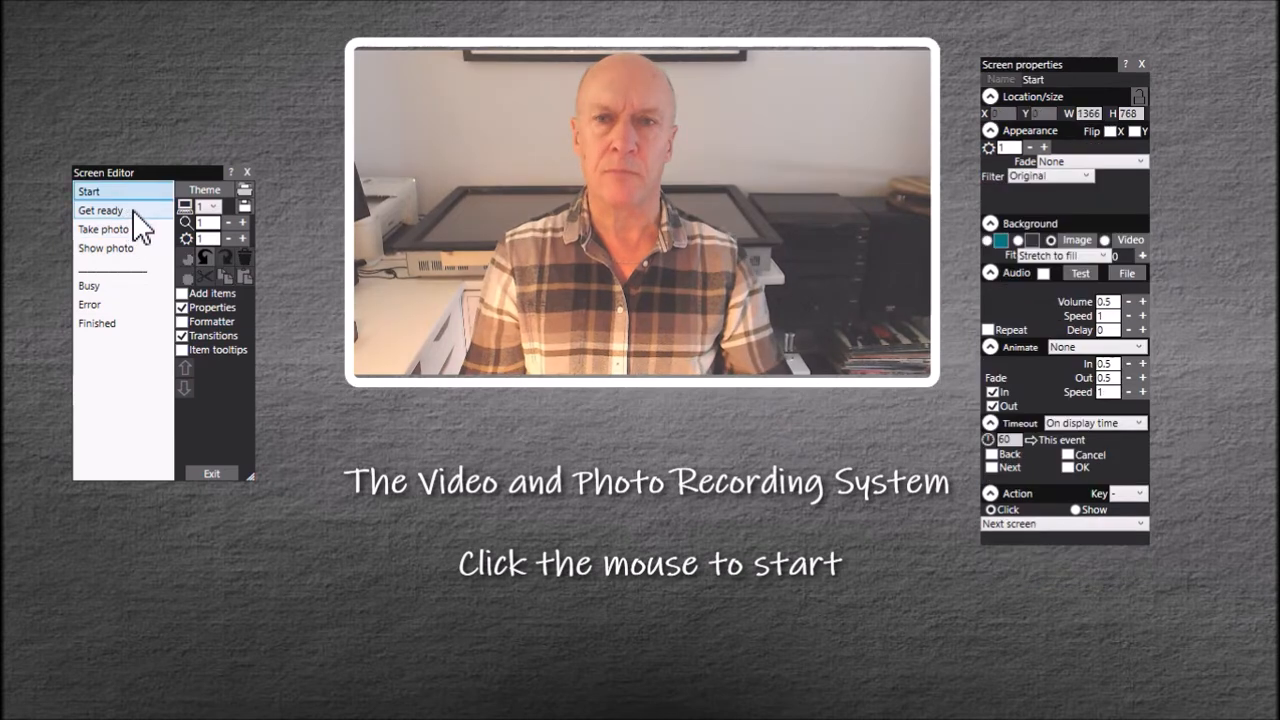
click(110, 211)
click(665, 201)
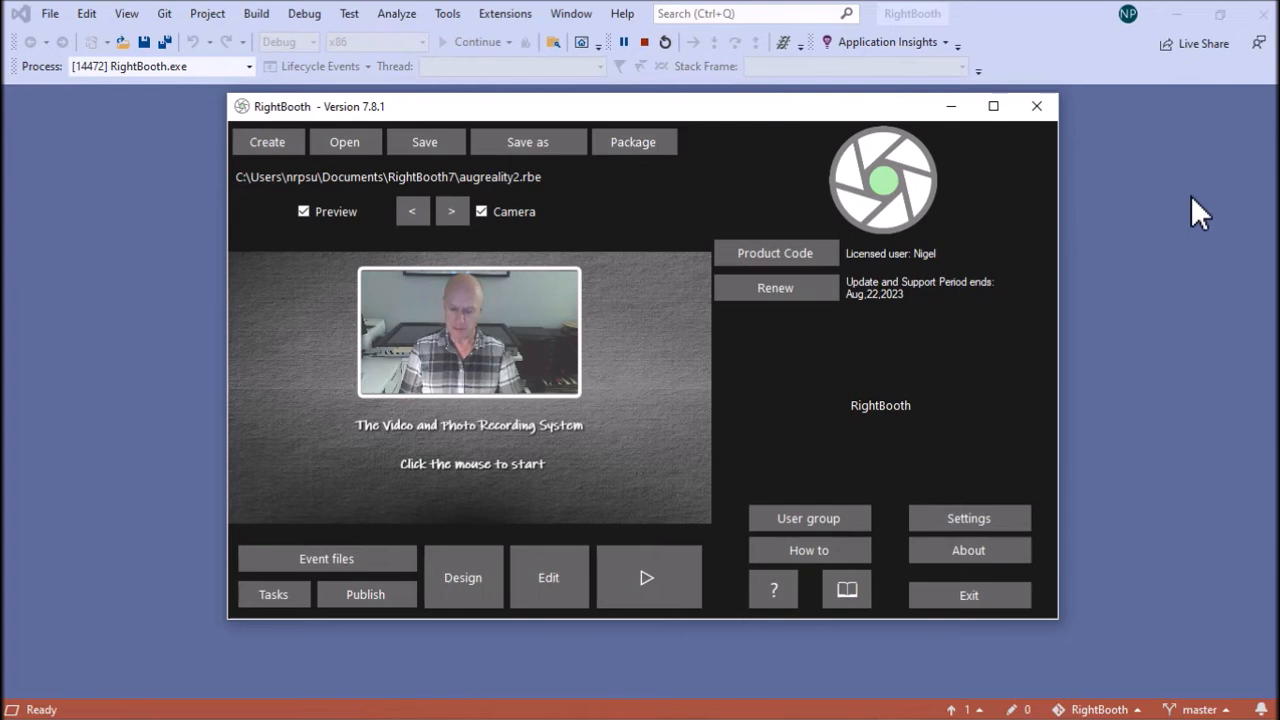
Step: Switch to File Explorer and examine the green-screen clips in the GreenVideos folder
key(alt+Tab)
key(alt+Tab)
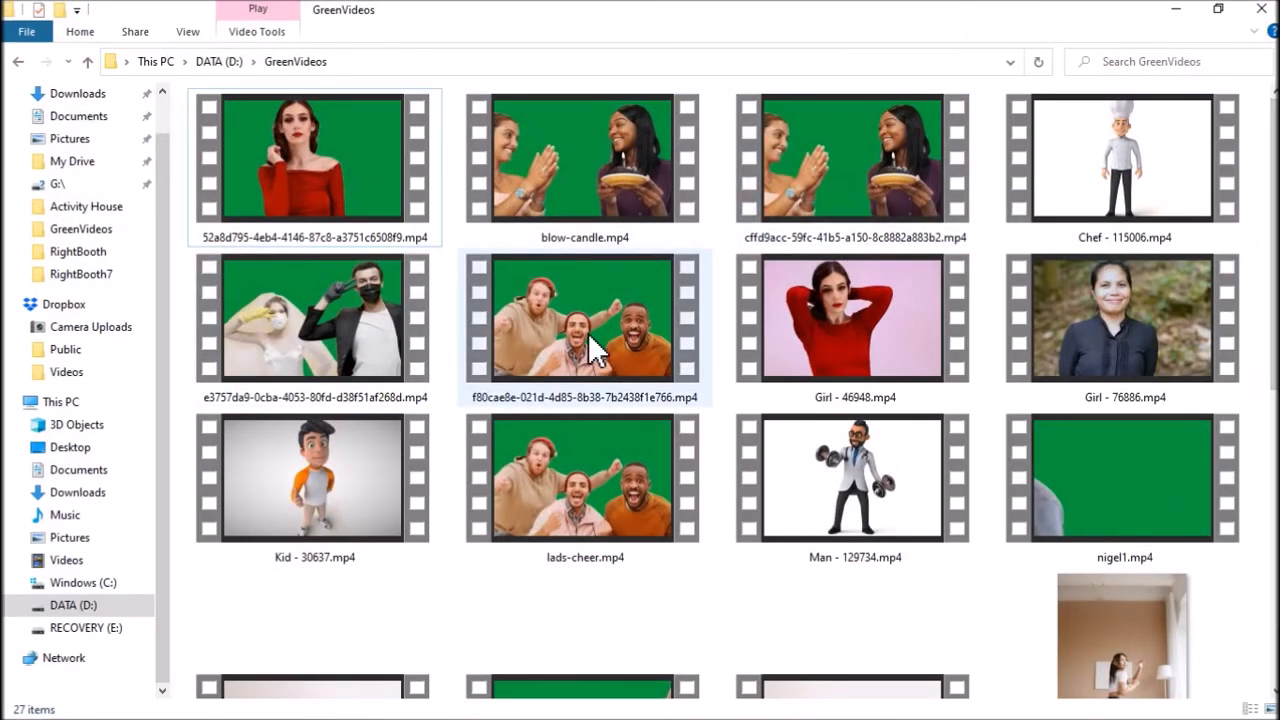
scroll(1048, 285, down, 3)
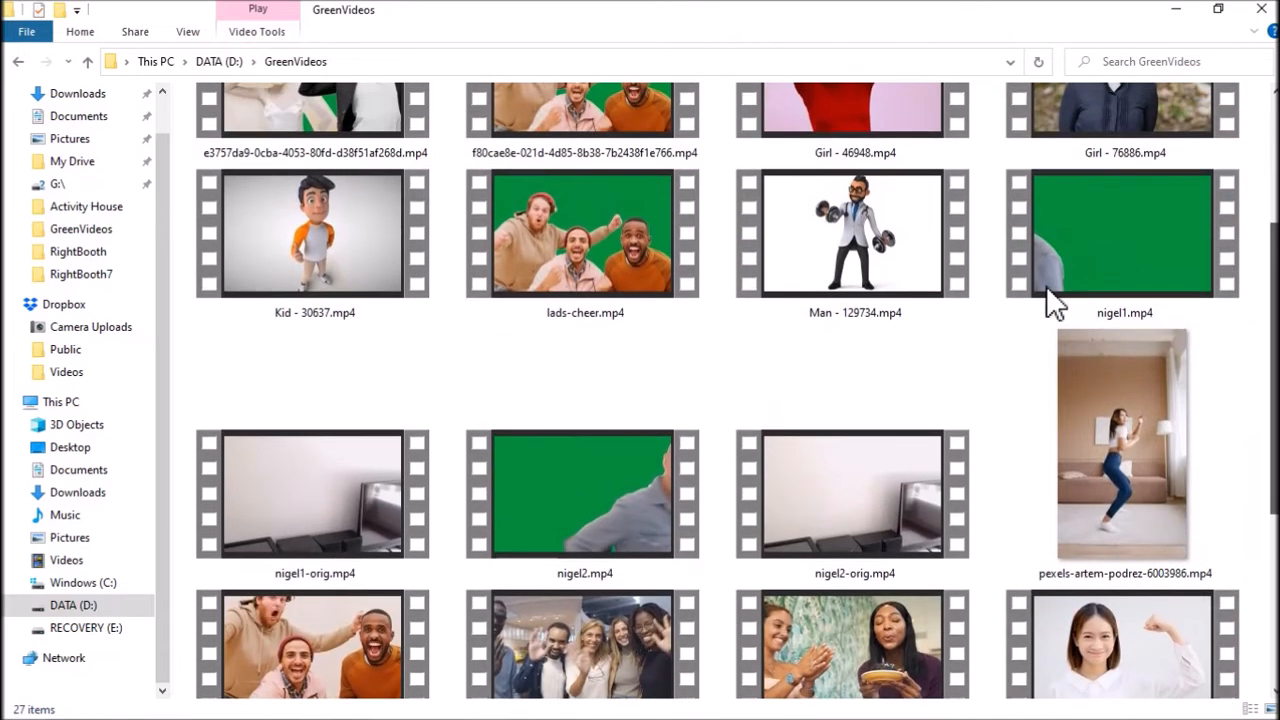
click(1106, 231)
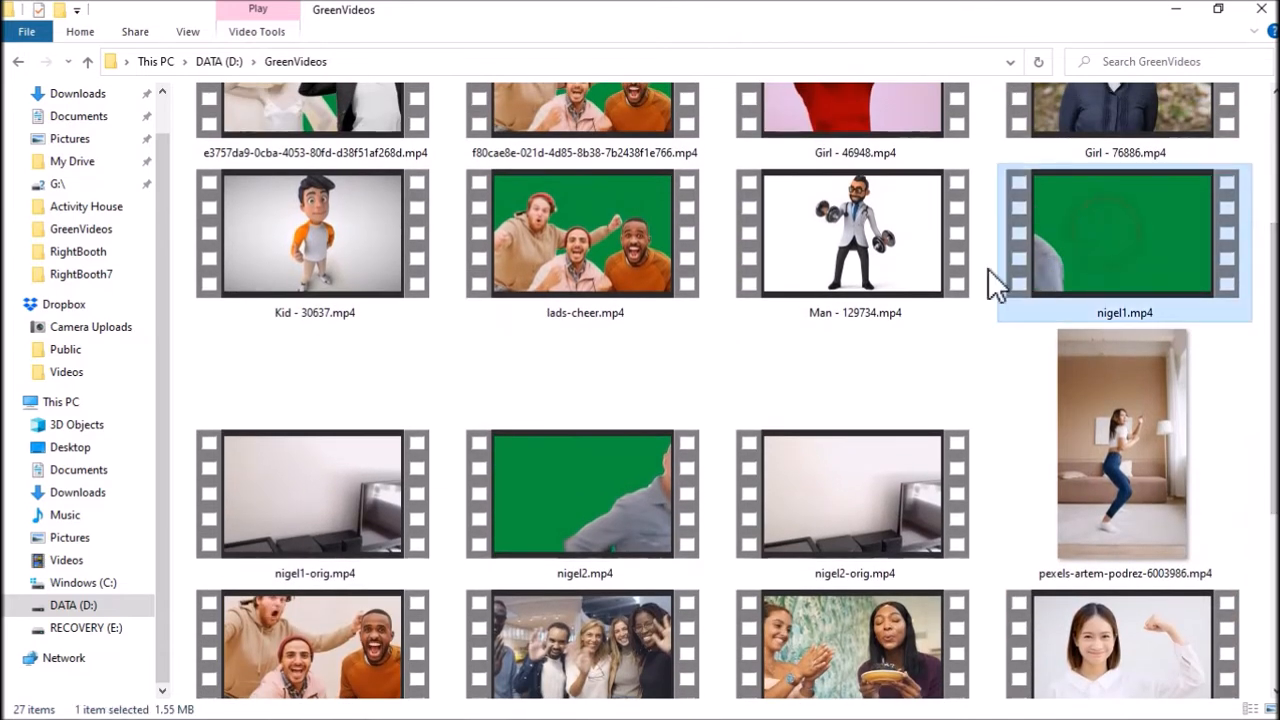
click(609, 487)
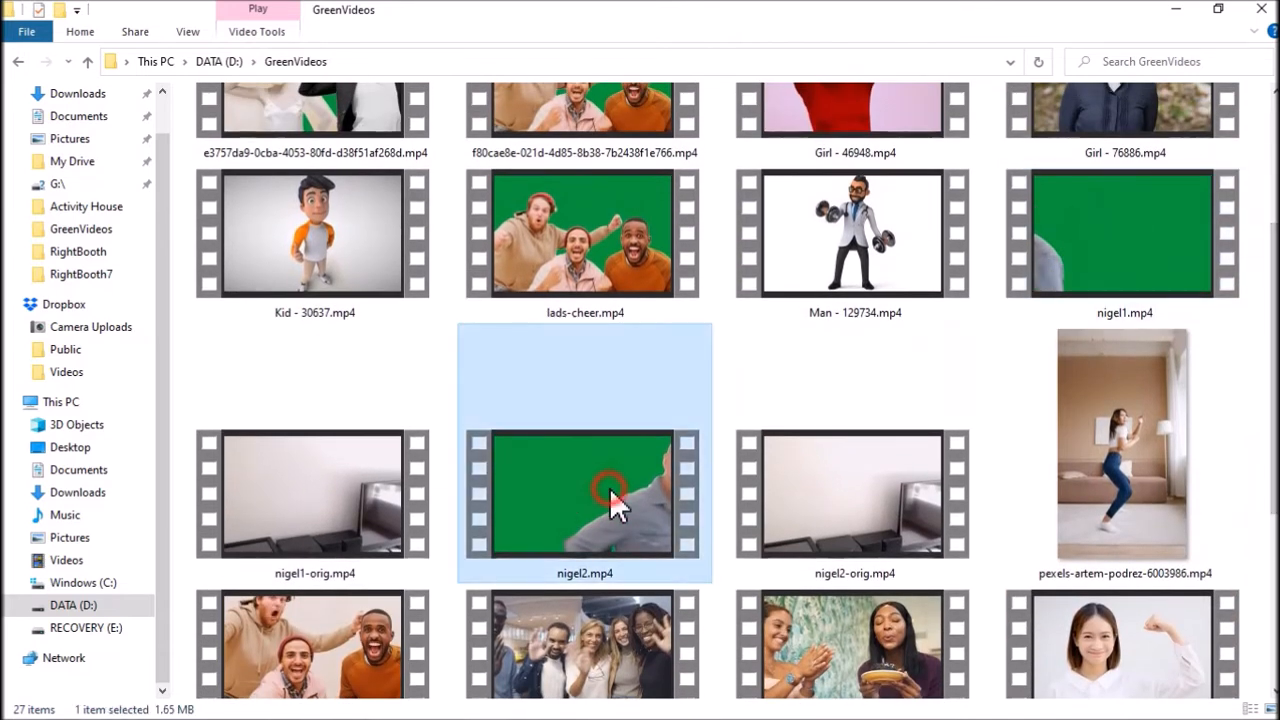
click(1090, 224)
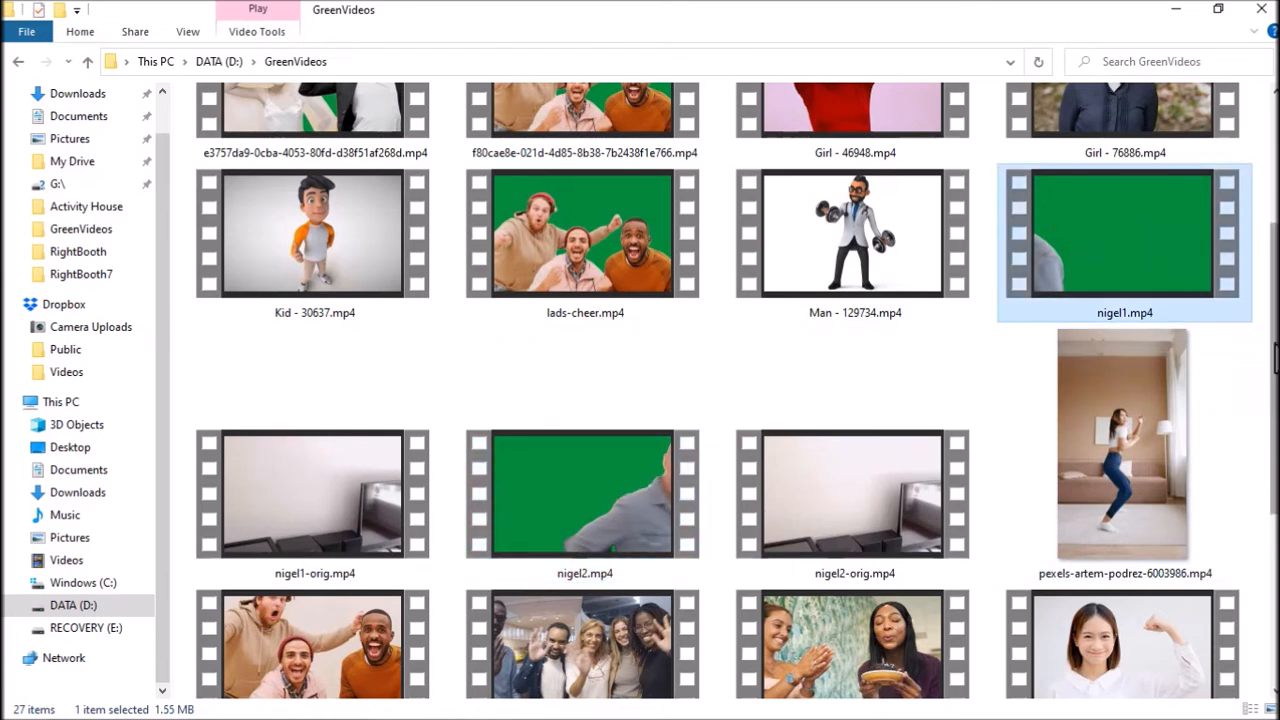
scroll(1268, 360, up, 3)
click(865, 168)
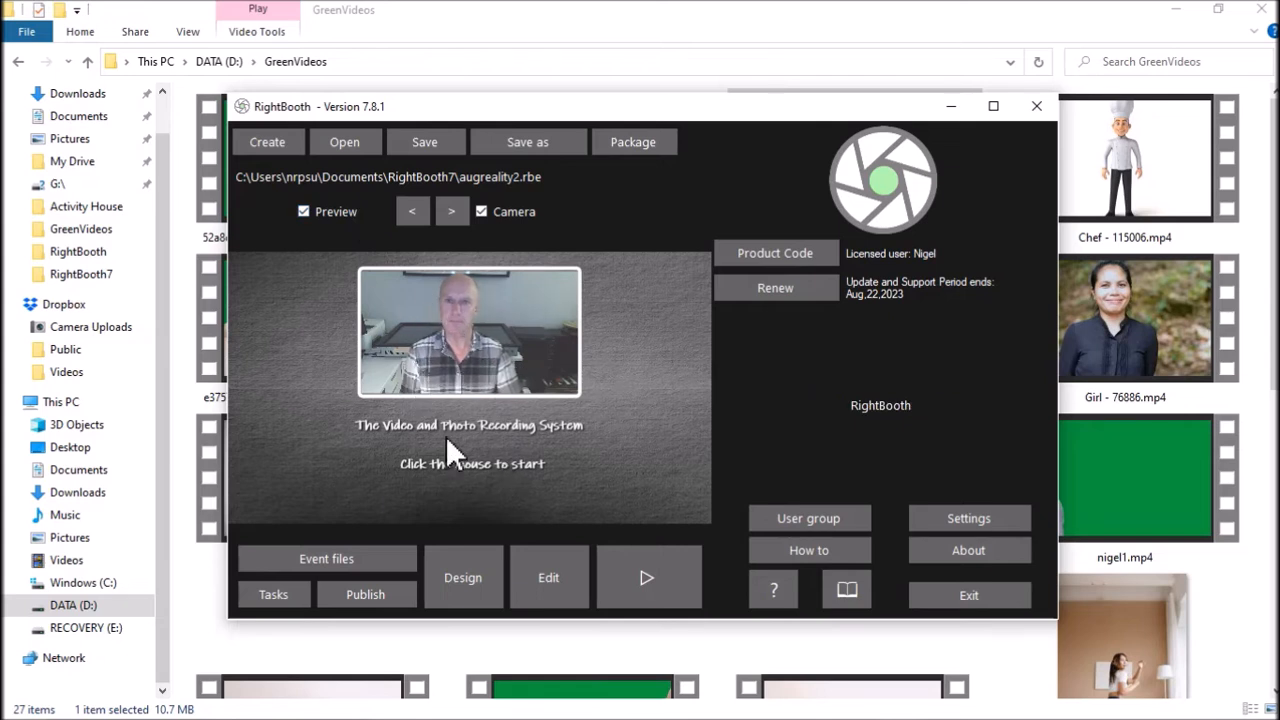
Step: Switch back to RightBooth, open the augreality2 event for editing and review its Get ready, Countdown and Show photo screens
click(552, 580)
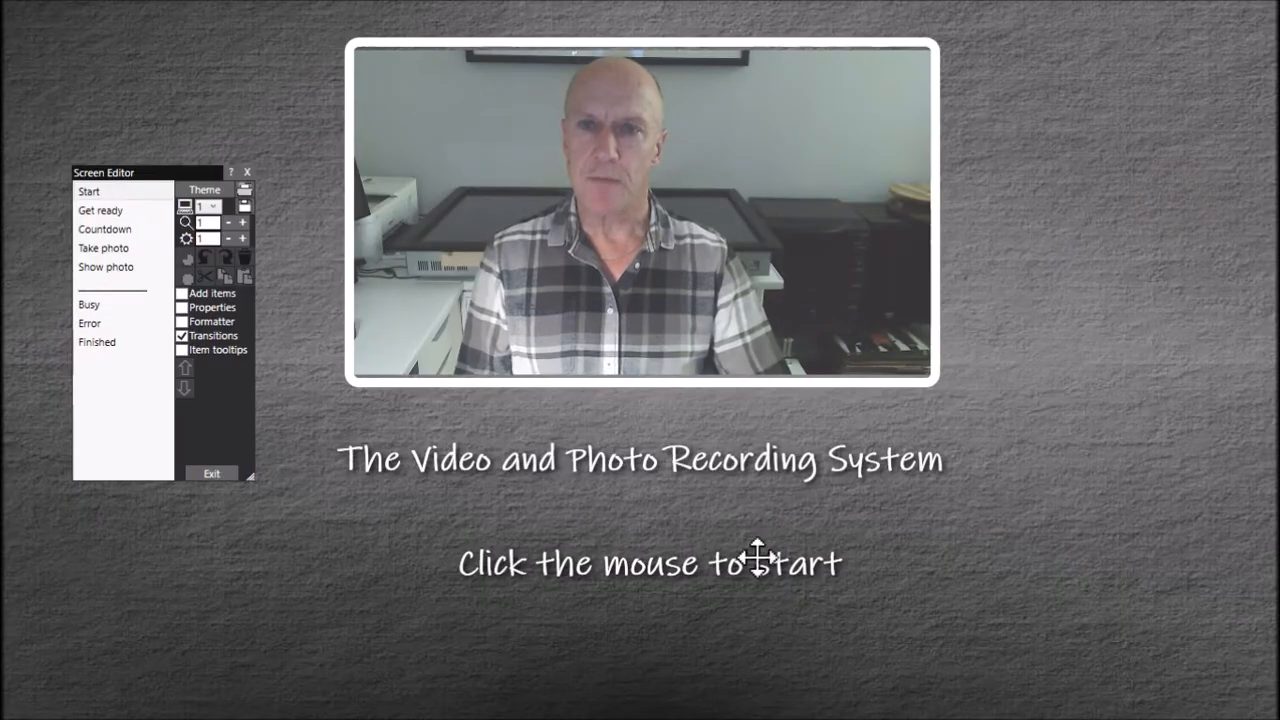
click(112, 211)
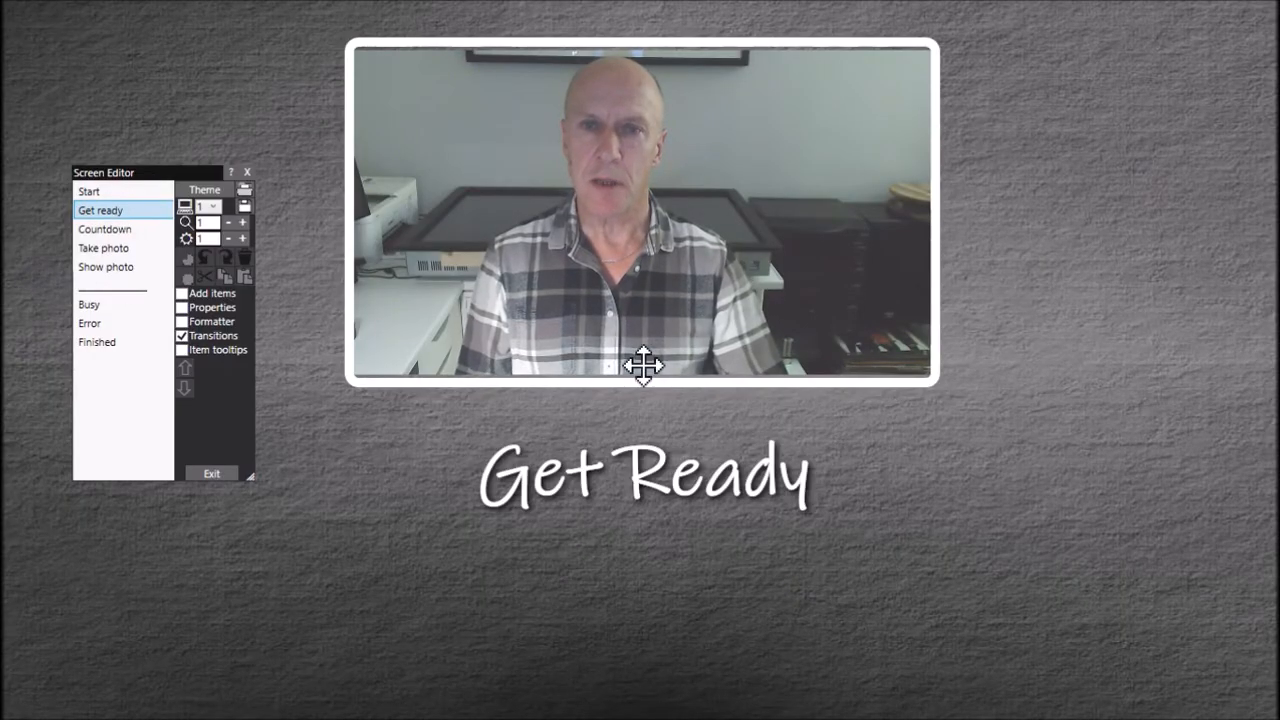
click(108, 230)
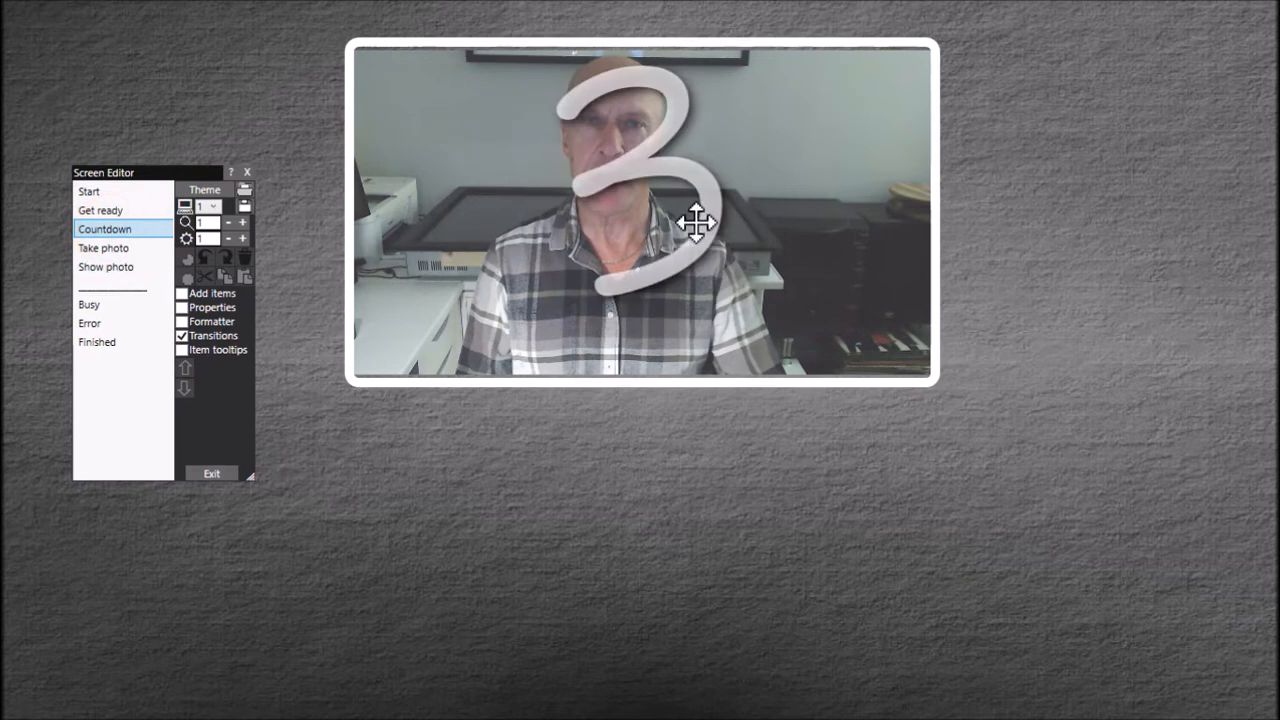
click(130, 248)
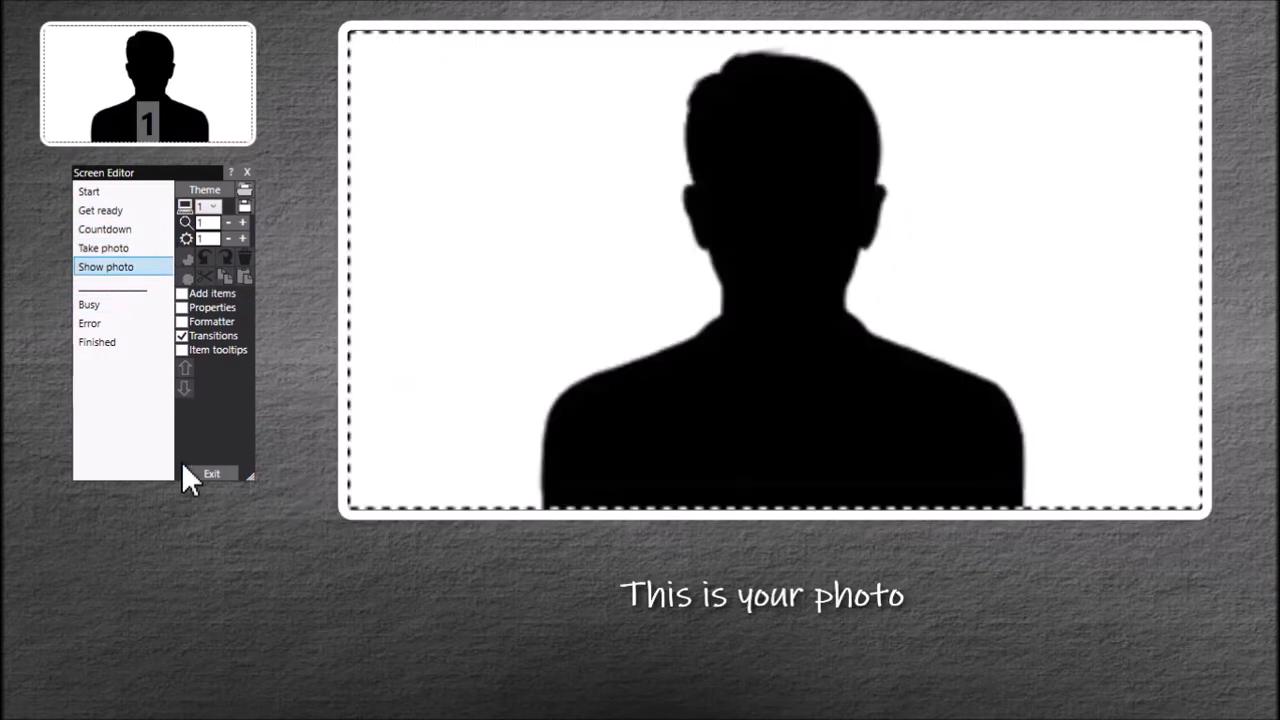
Step: Add the green-screen video of the man entering from the left to the Take photo screen, with the properties and add-items tools shown
click(120, 247)
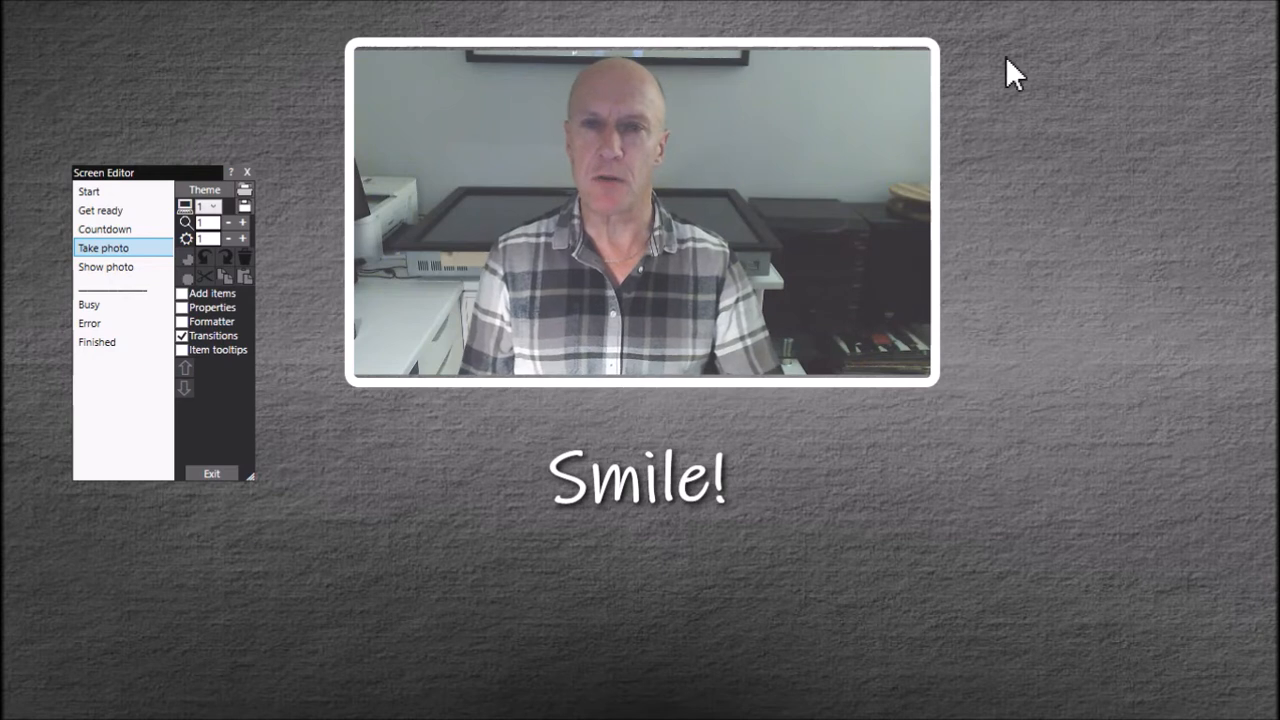
click(959, 459)
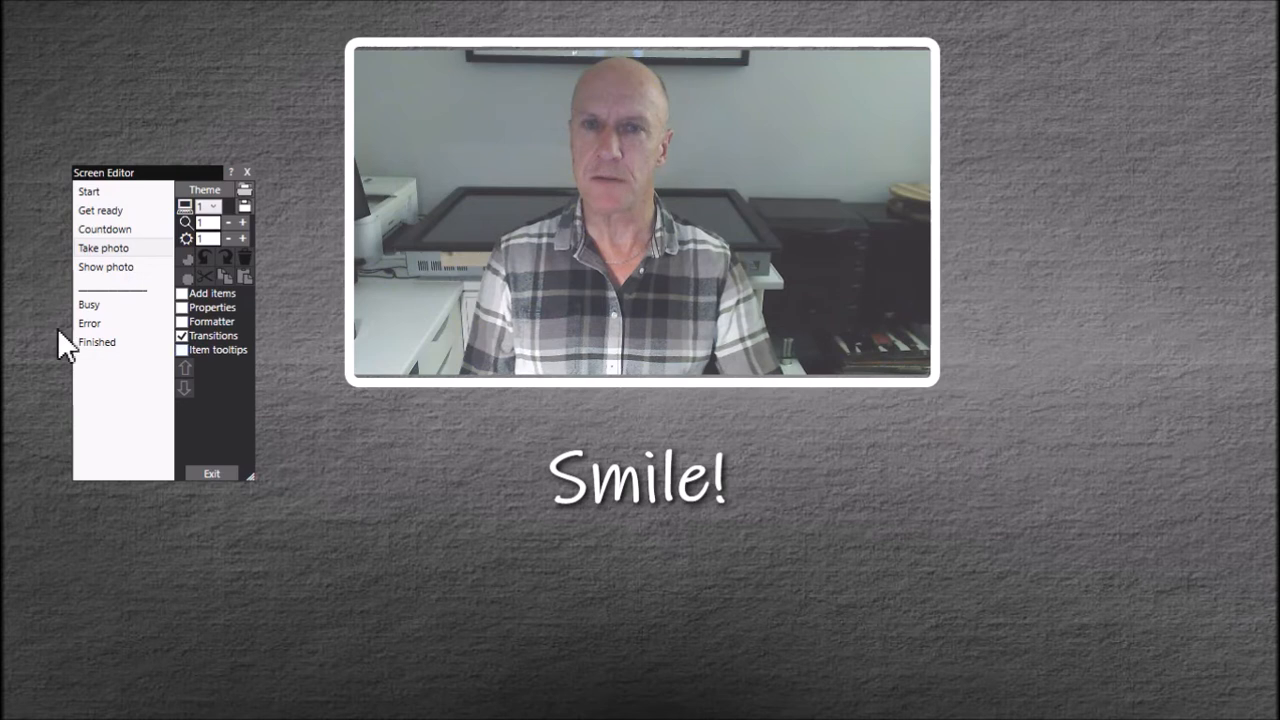
click(190, 307)
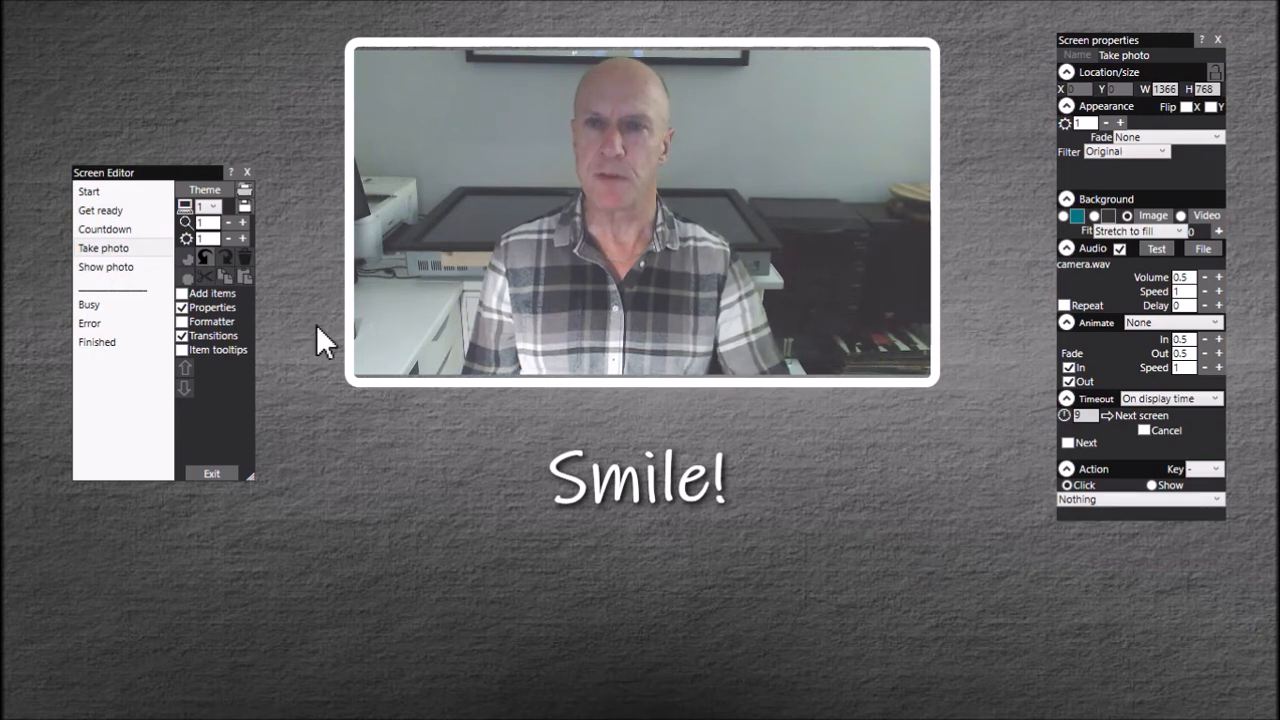
click(195, 292)
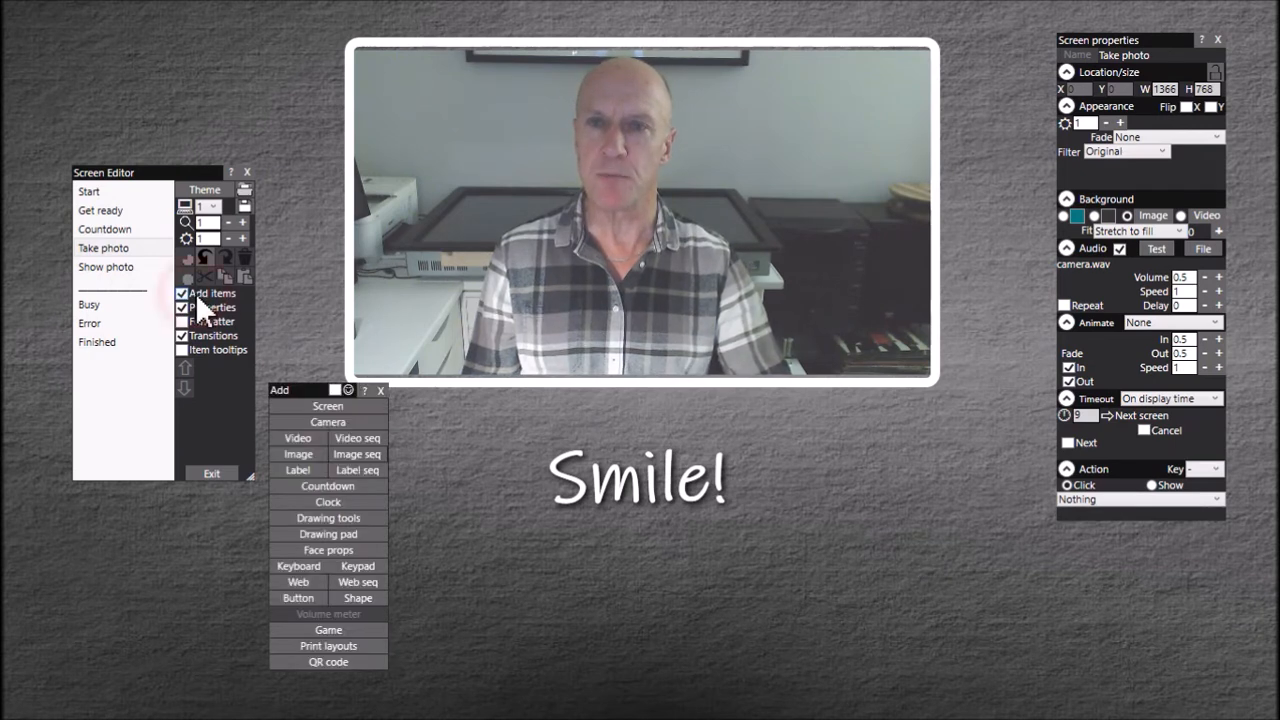
click(308, 438)
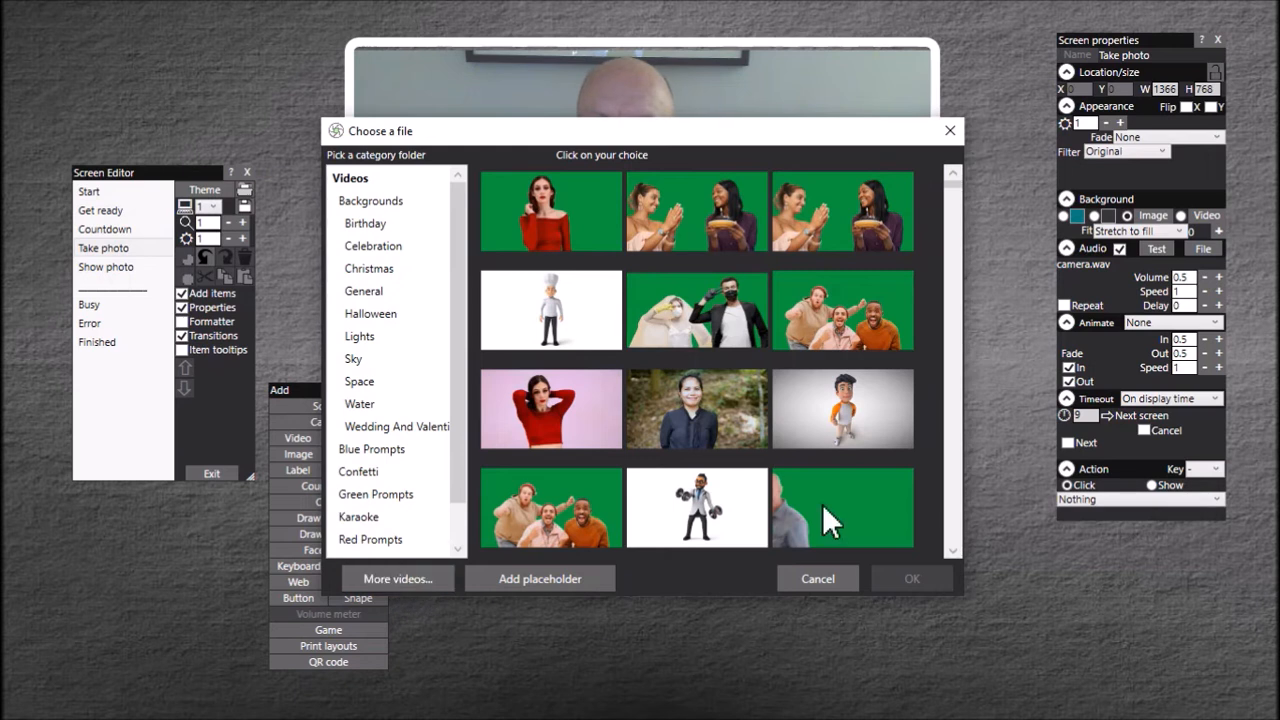
click(954, 553)
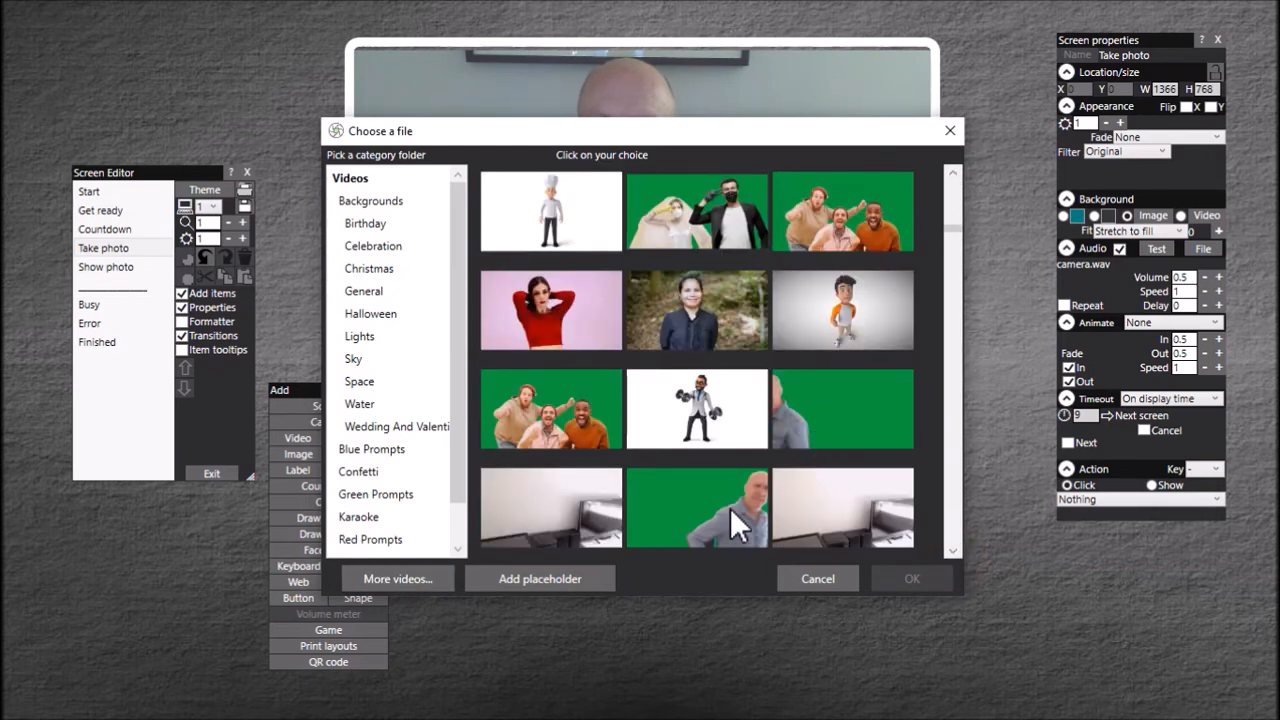
click(812, 428)
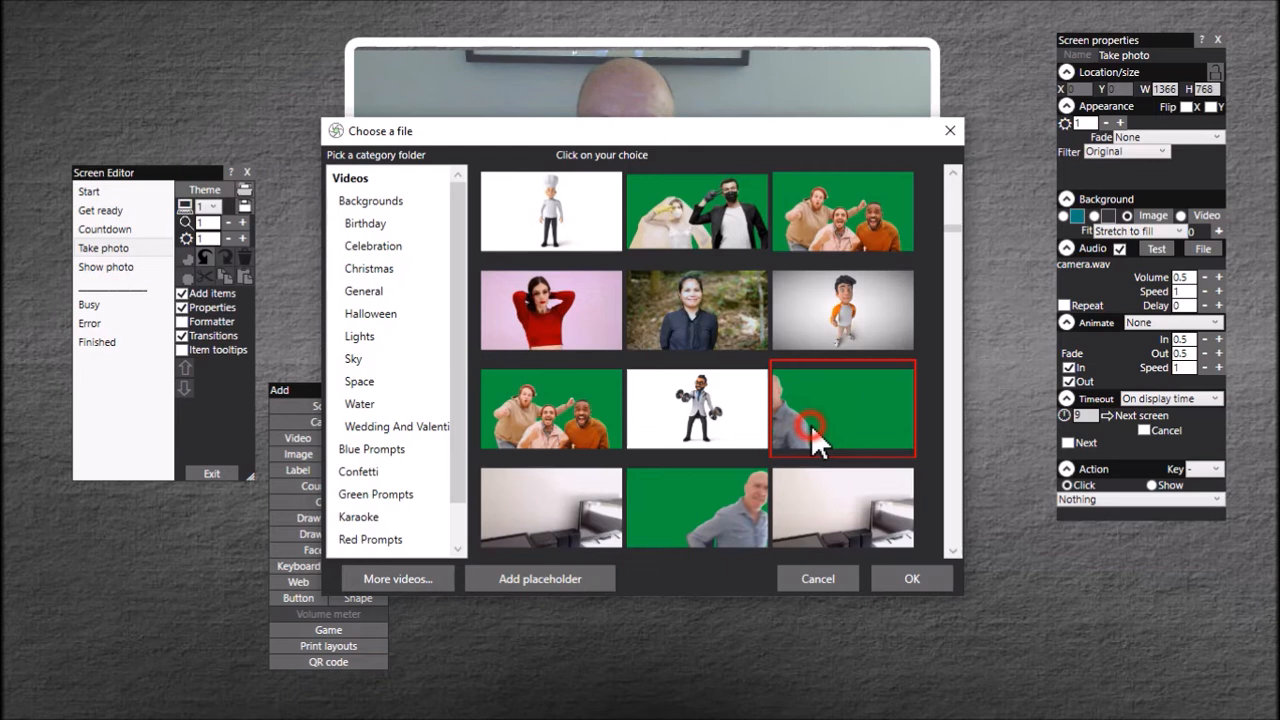
click(911, 580)
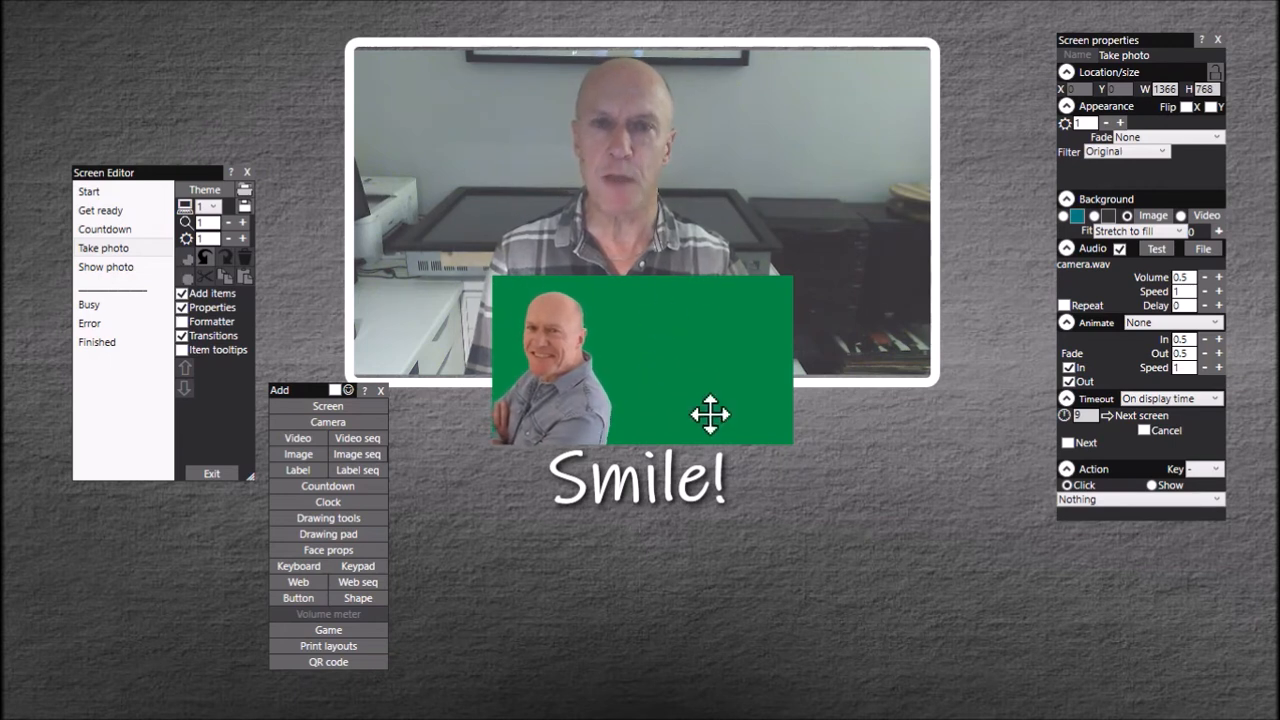
Step: Enable green background keying for the added video and move it to the camera view's upper-left corner, at about X 399, Y 58
click(689, 343)
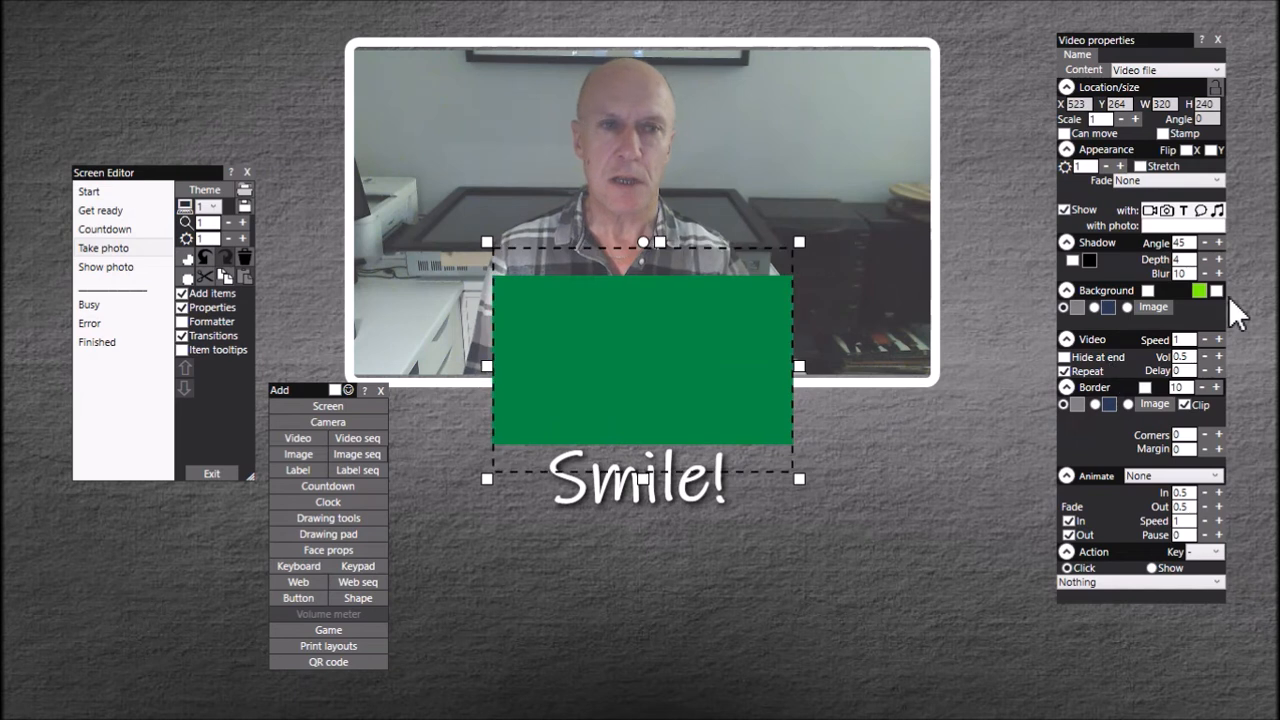
click(1217, 290)
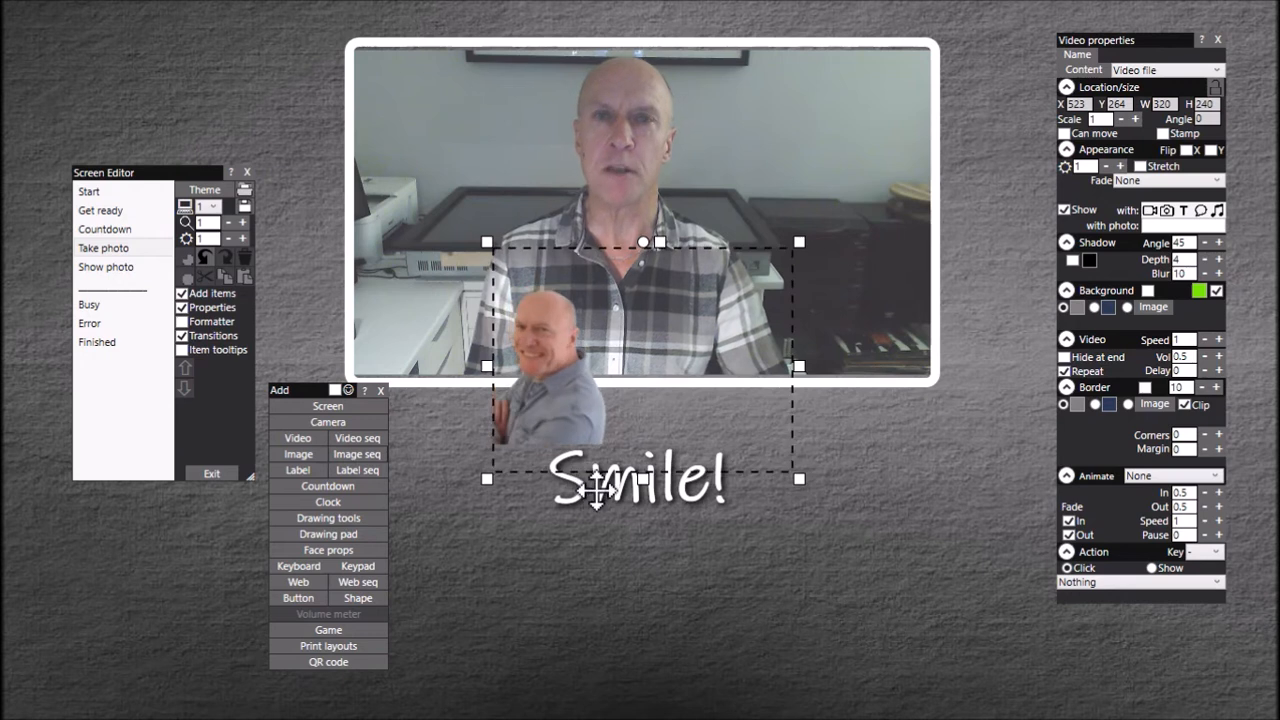
drag(575, 406, 449, 218)
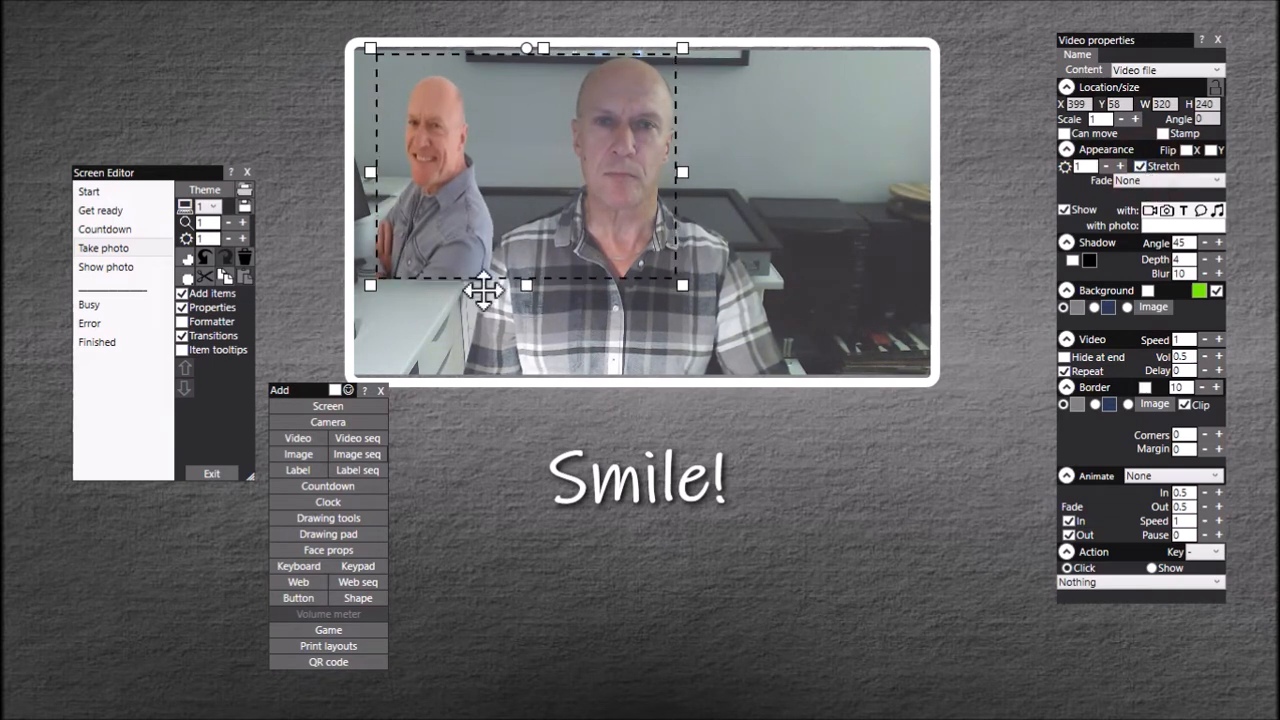
Step: Enable Stretch for the video and resize it to cover the camera view, about 613 by 353 at X 376, Y 50
drag(684, 284, 931, 376)
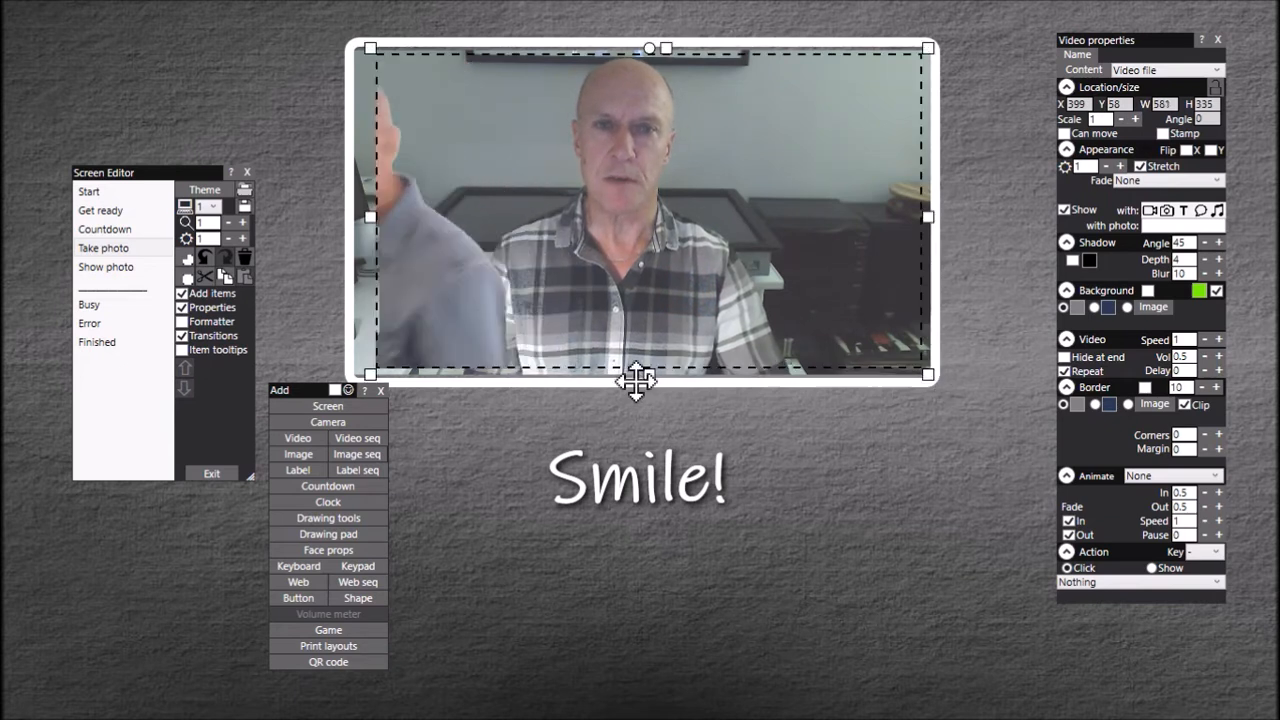
drag(651, 370, 650, 379)
drag(364, 218, 347, 224)
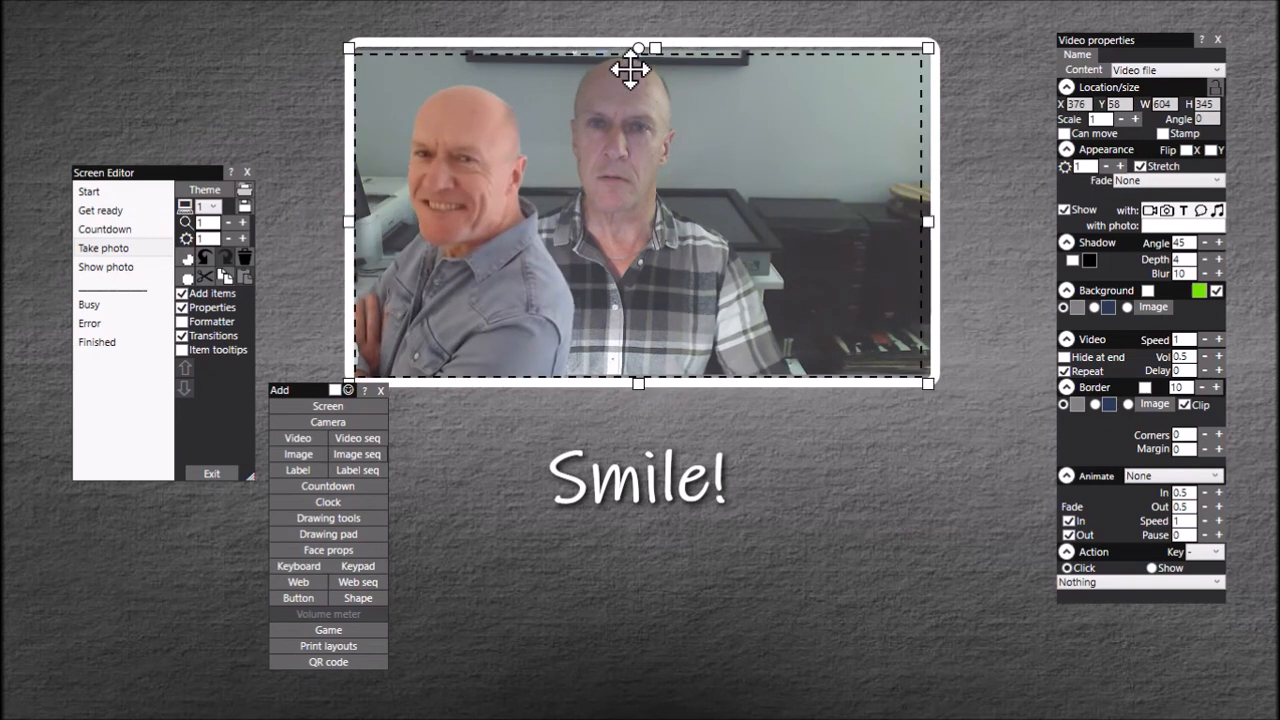
drag(651, 46, 656, 41)
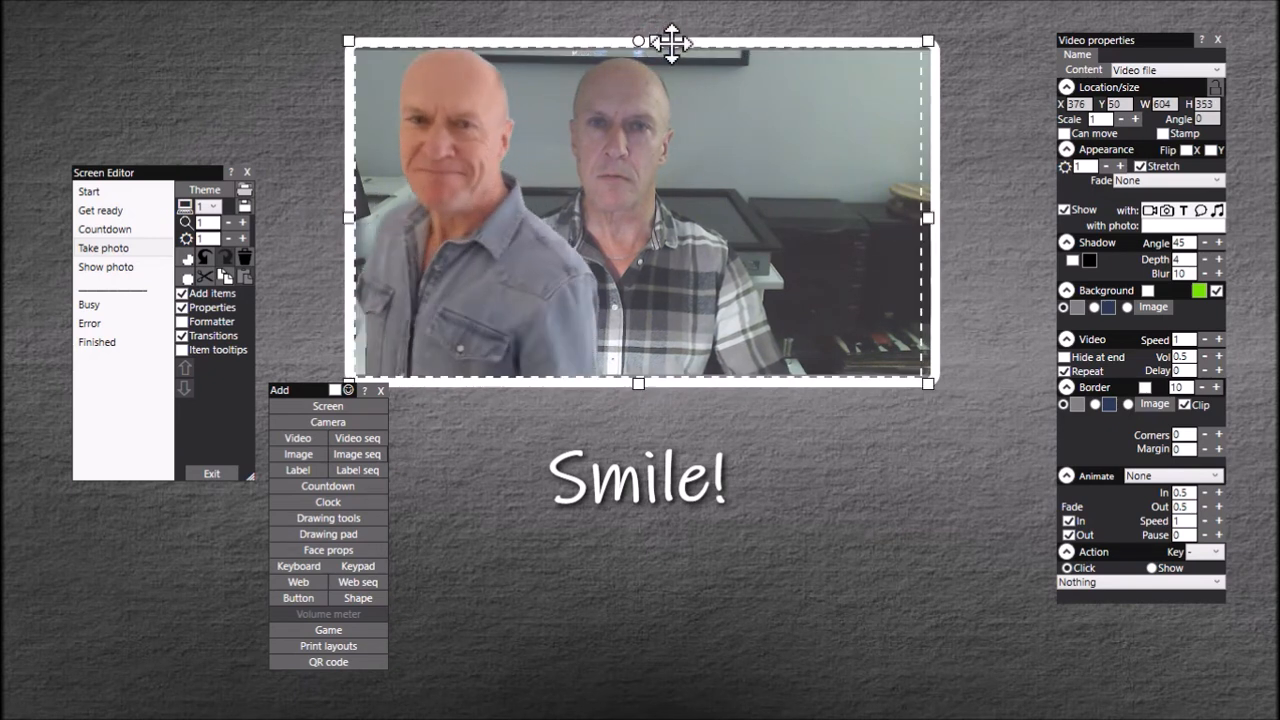
drag(929, 211, 943, 214)
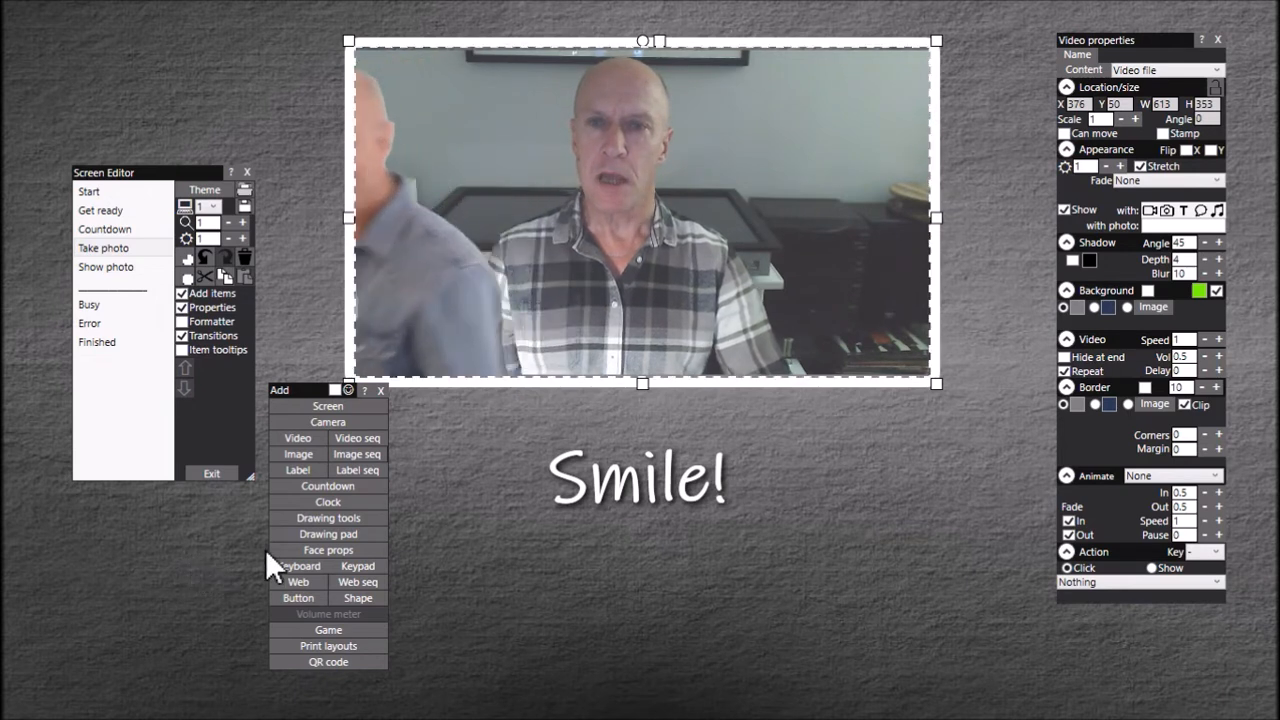
Step: Add the green-screen video of the man entering from the right, place it below the camera view and enable its green background keying
click(297, 440)
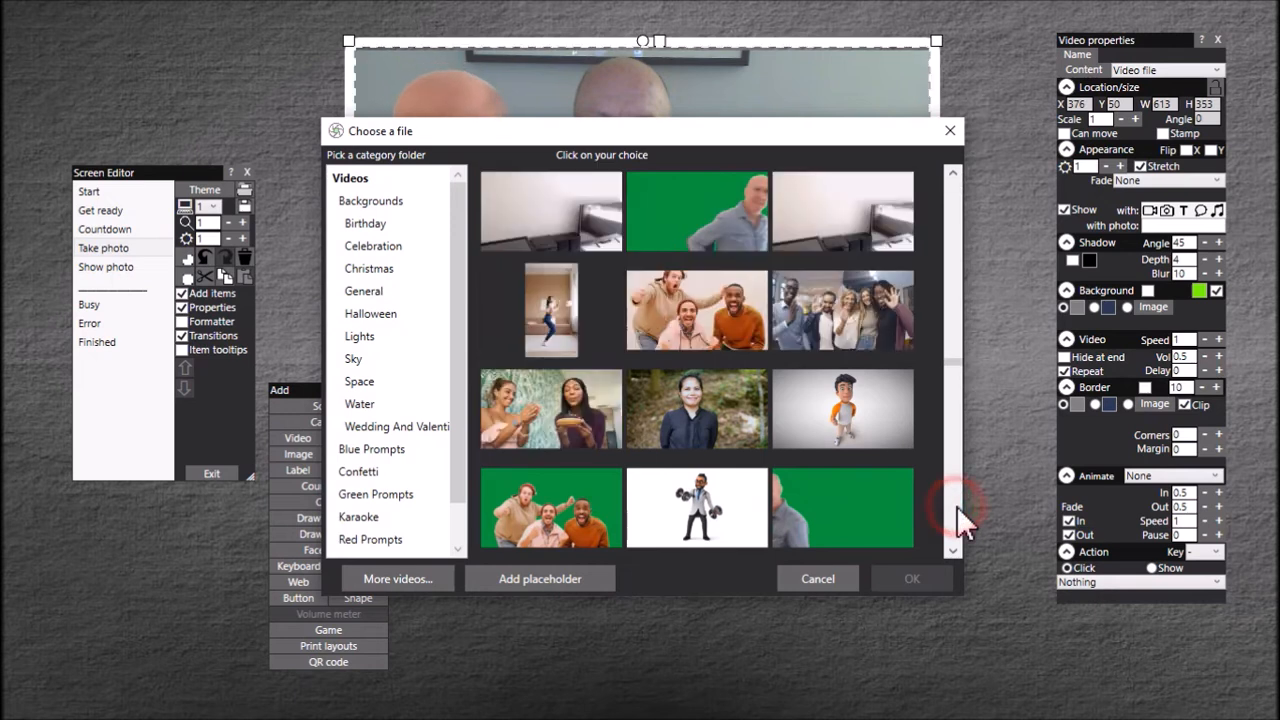
click(718, 208)
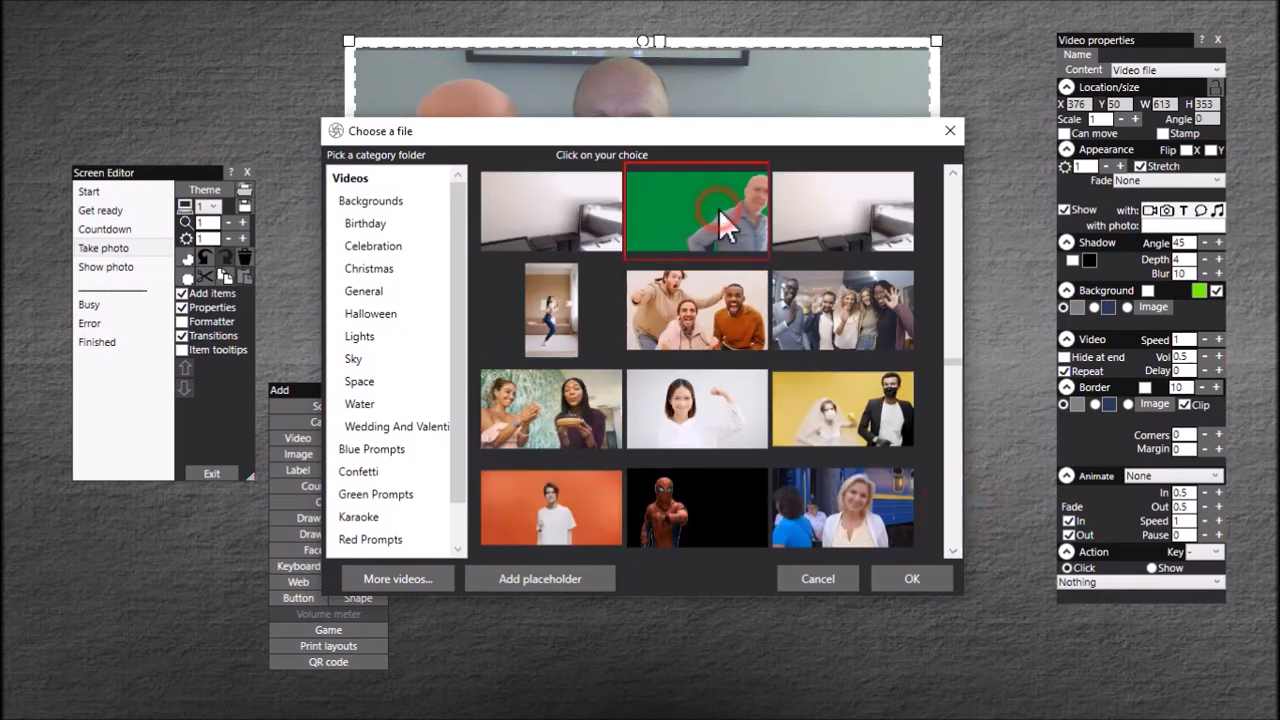
click(928, 580)
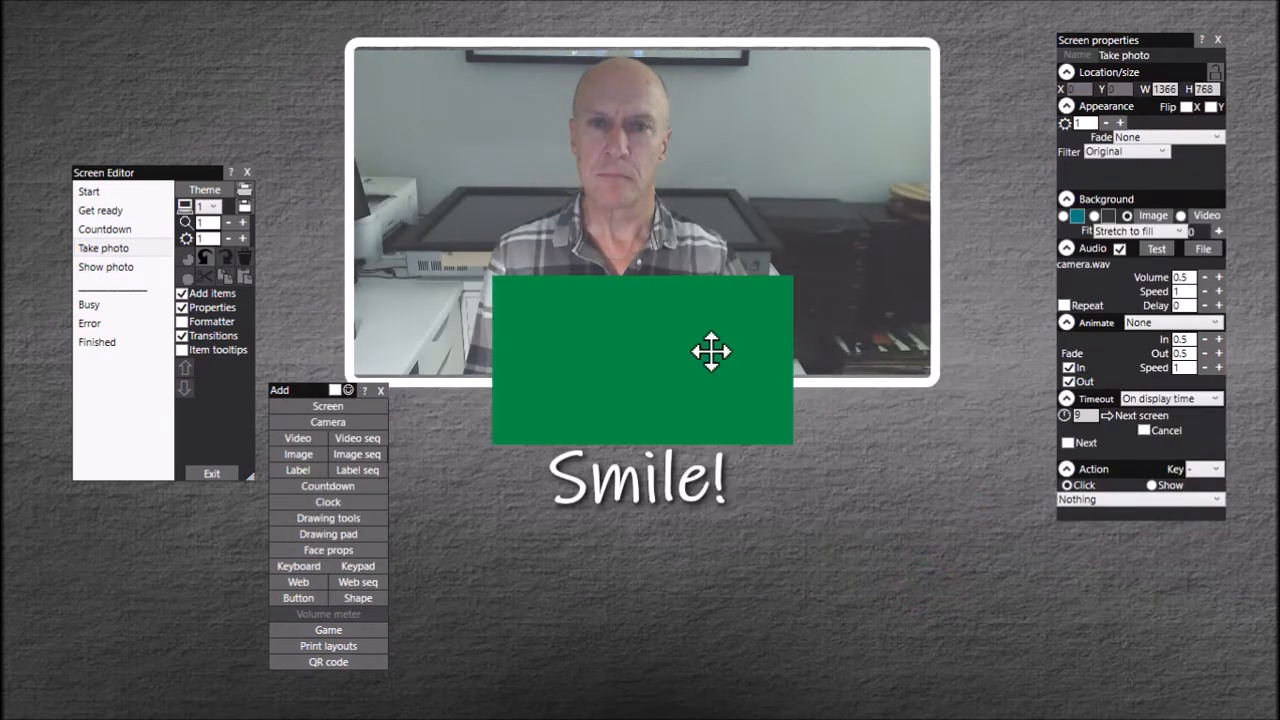
drag(647, 360, 743, 563)
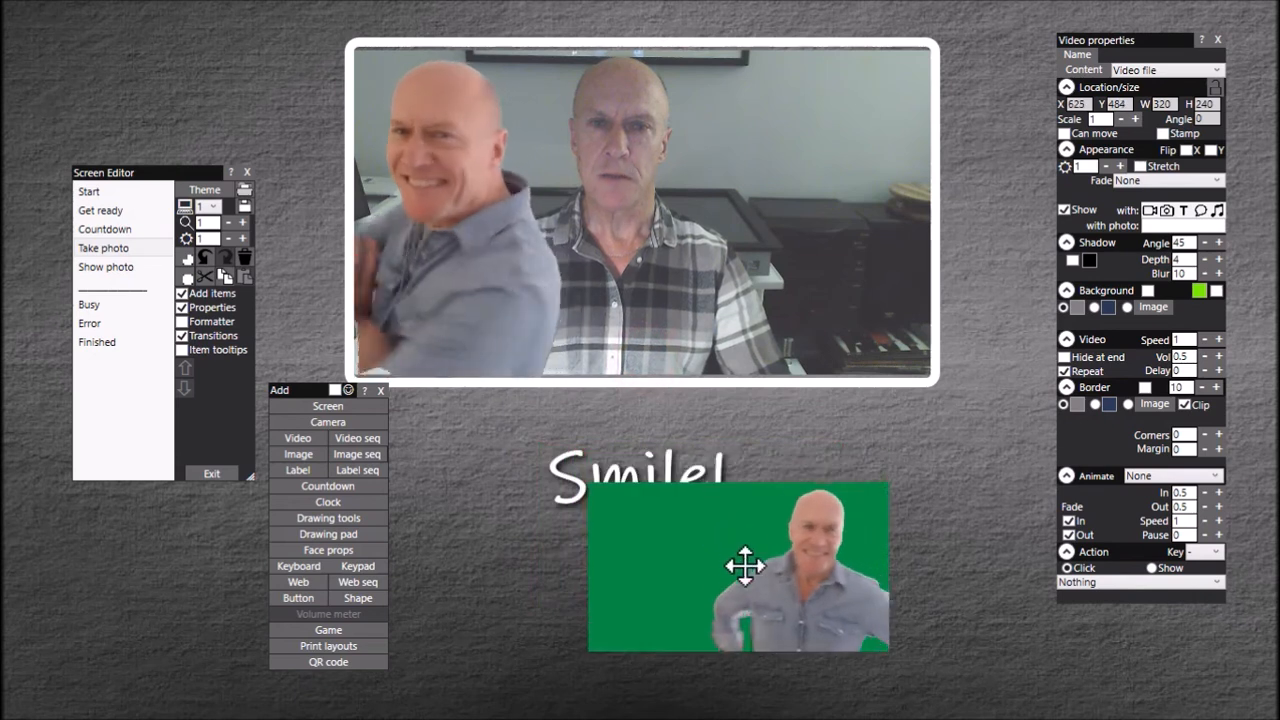
click(1217, 291)
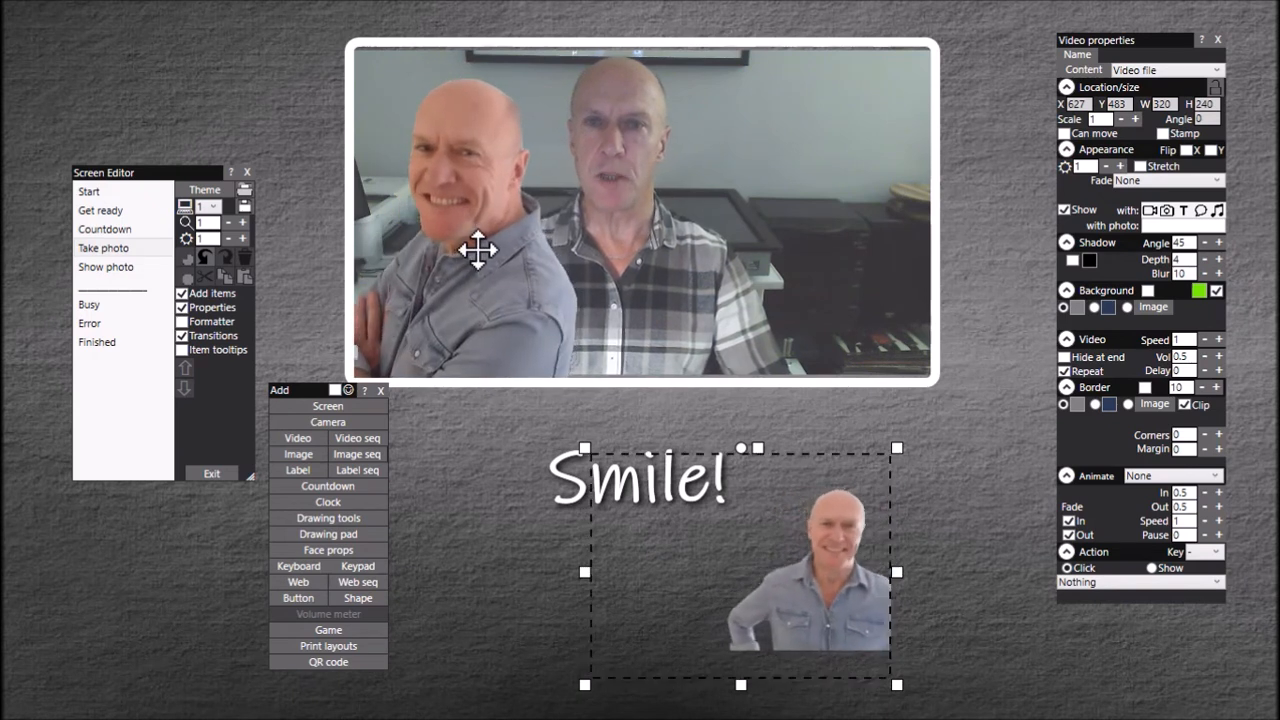
Step: Enable Stamp for both overlay videos, and Stretch for the newly added one
click(477, 250)
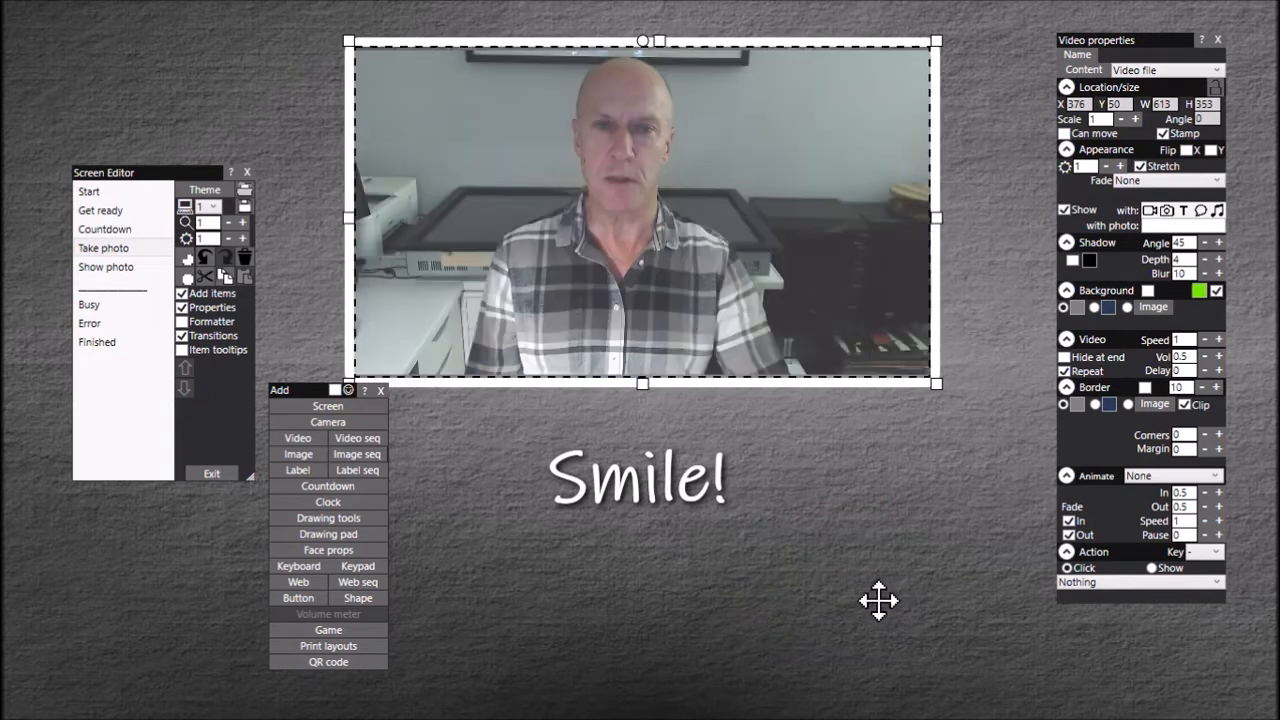
click(873, 594)
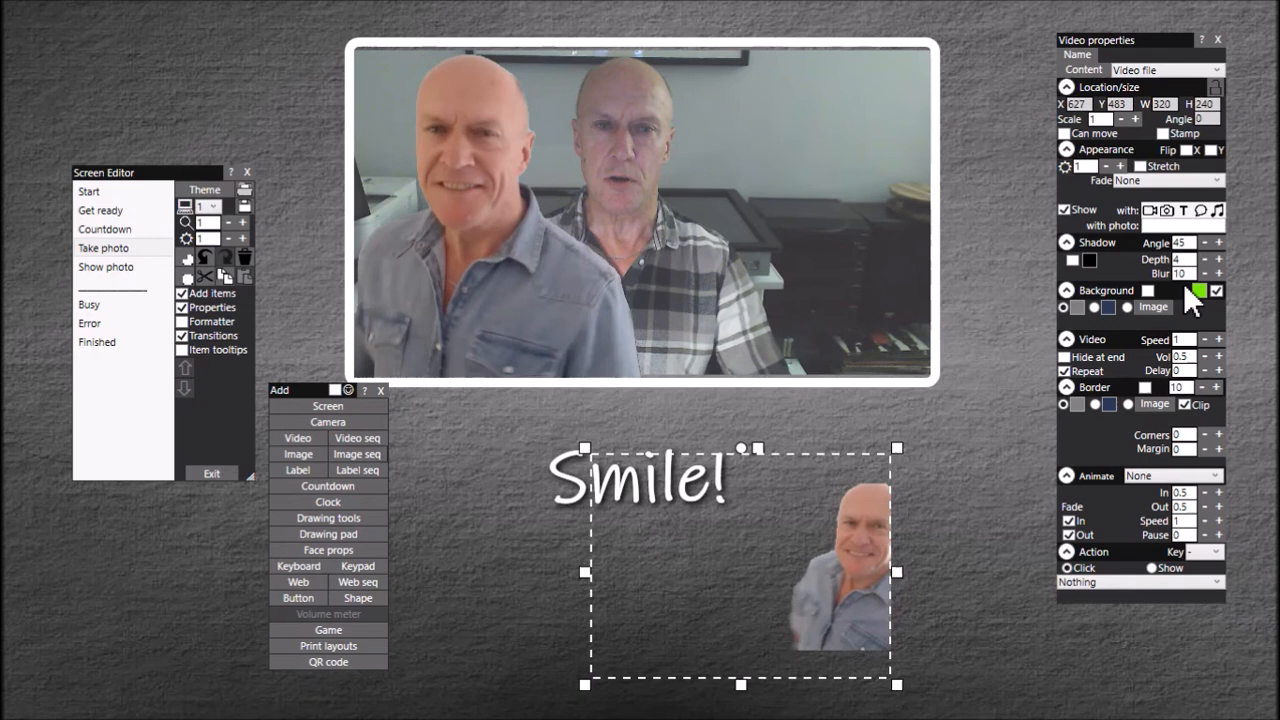
click(1148, 166)
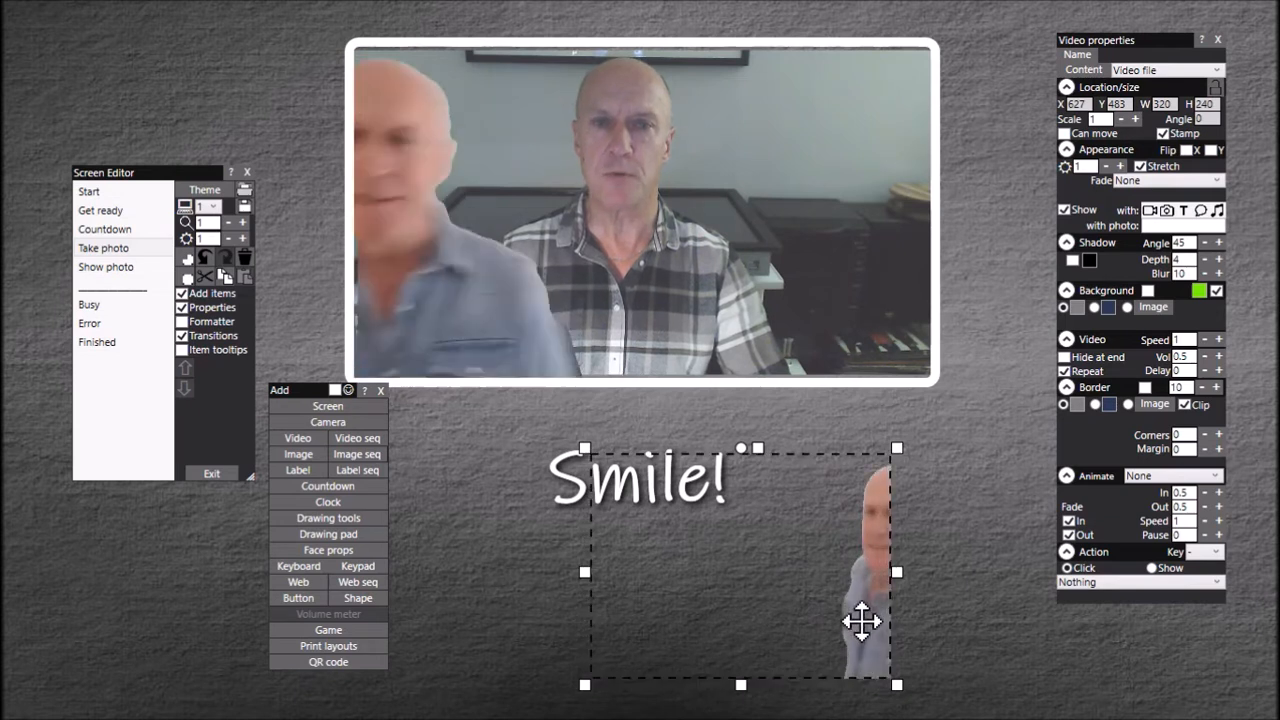
Step: Move and resize the second video to cover the camera view, about 613 by 349 at X 376, Y 53, and leave the screen editor
drag(862, 622, 679, 252)
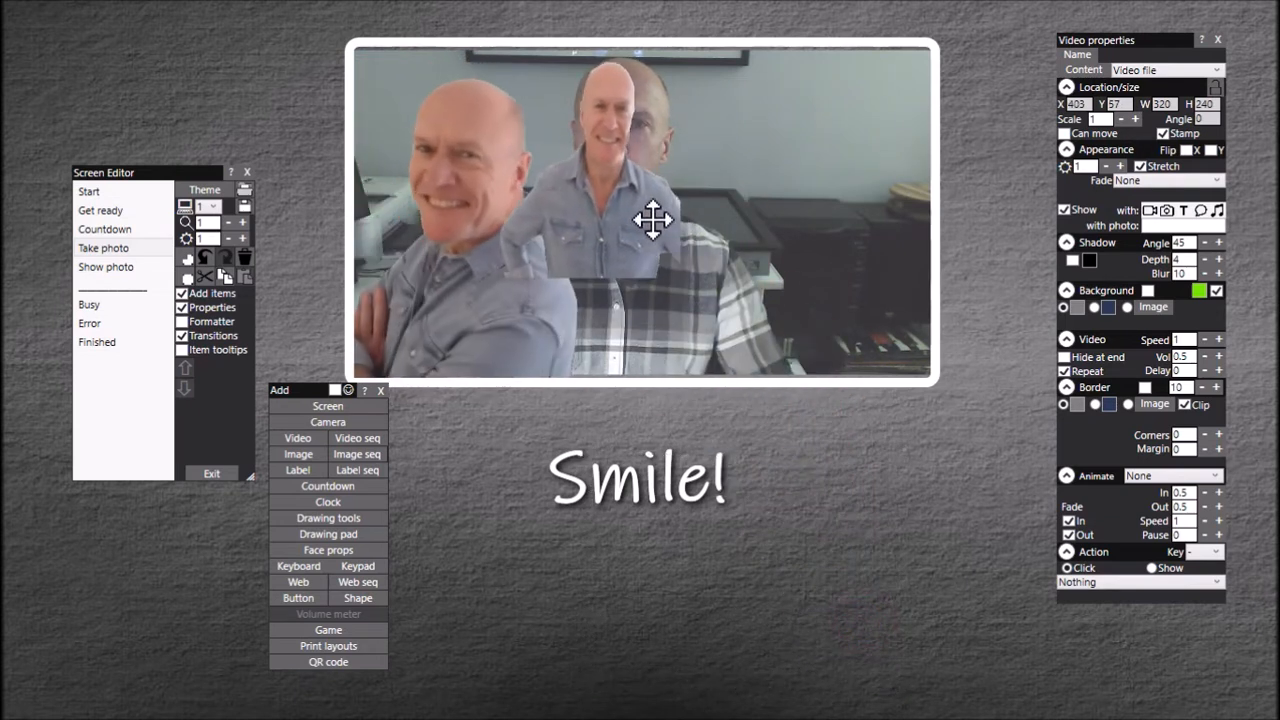
mouse_move(370, 42)
mouse_down()
mouse_move(338, 37)
mouse_move(350, 38)
mouse_up()
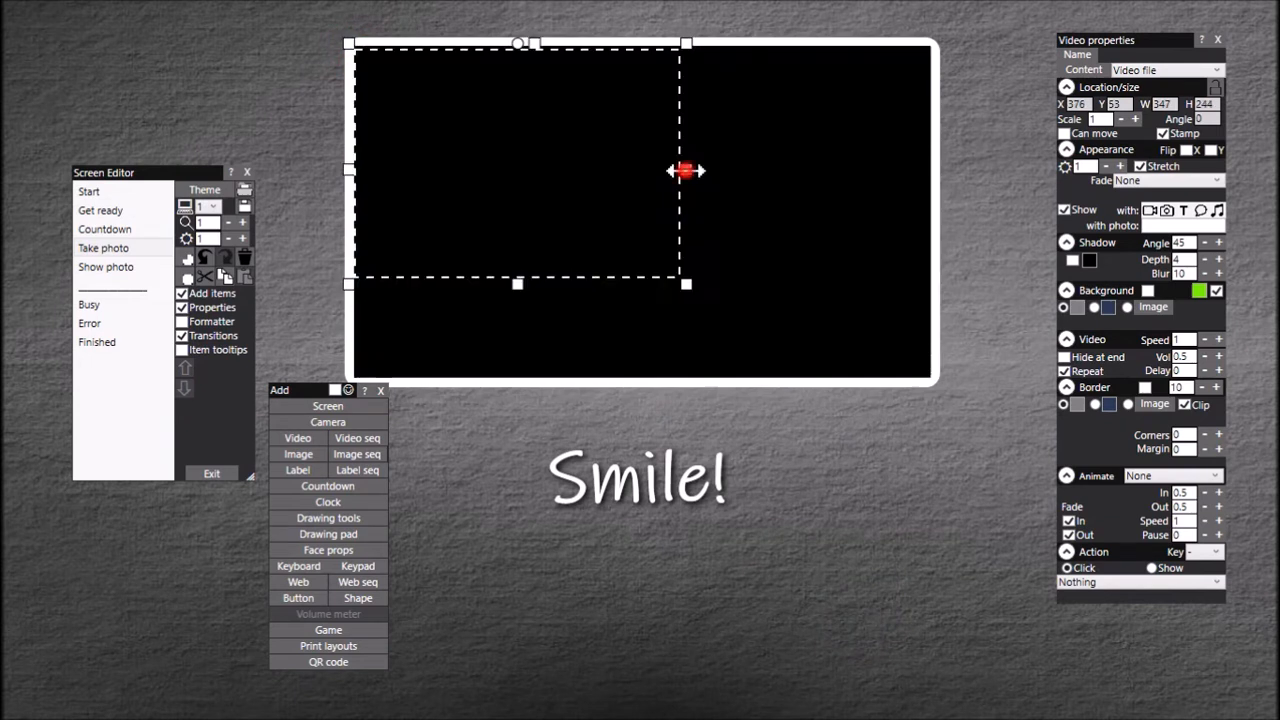
drag(689, 172, 934, 189)
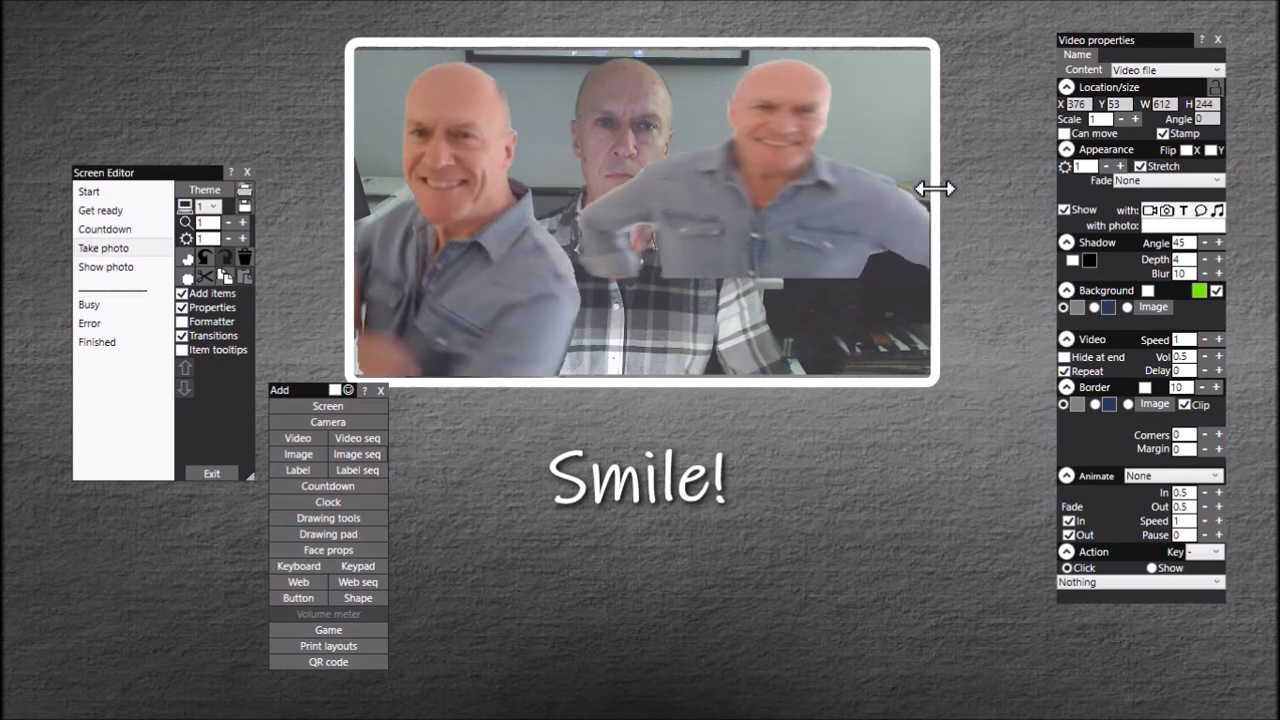
drag(641, 282, 641, 383)
drag(933, 216, 936, 216)
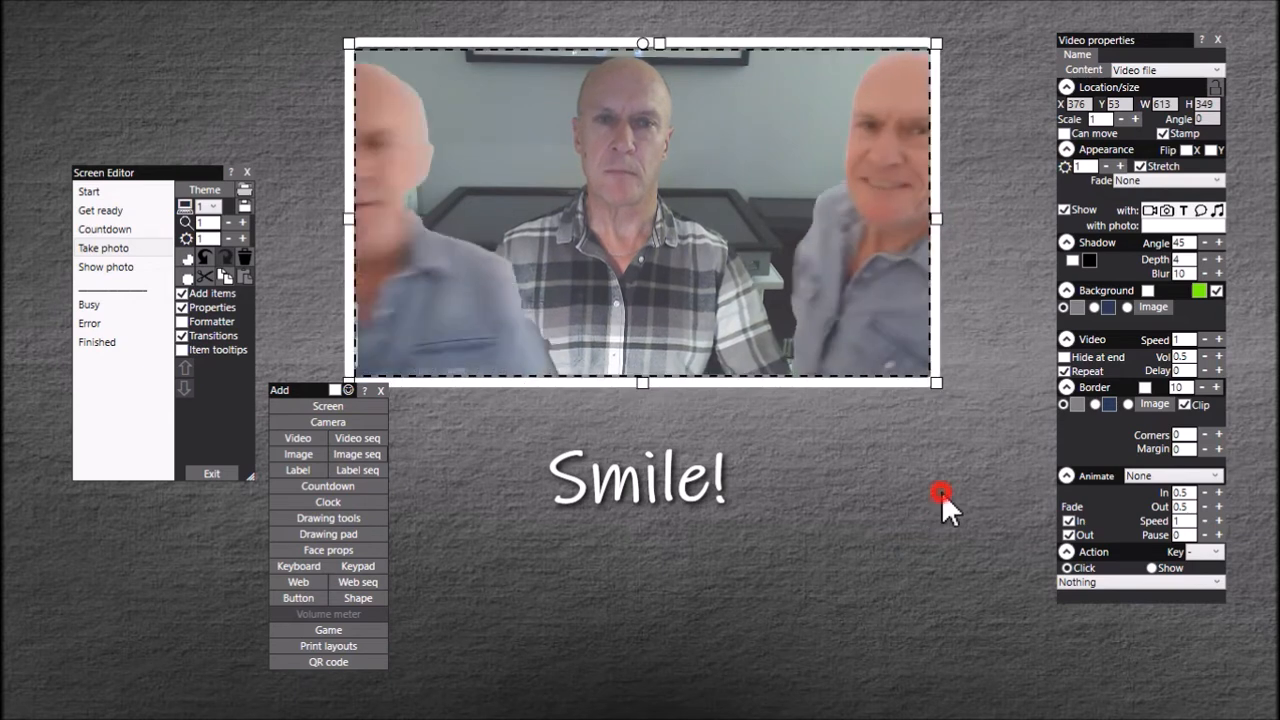
click(941, 538)
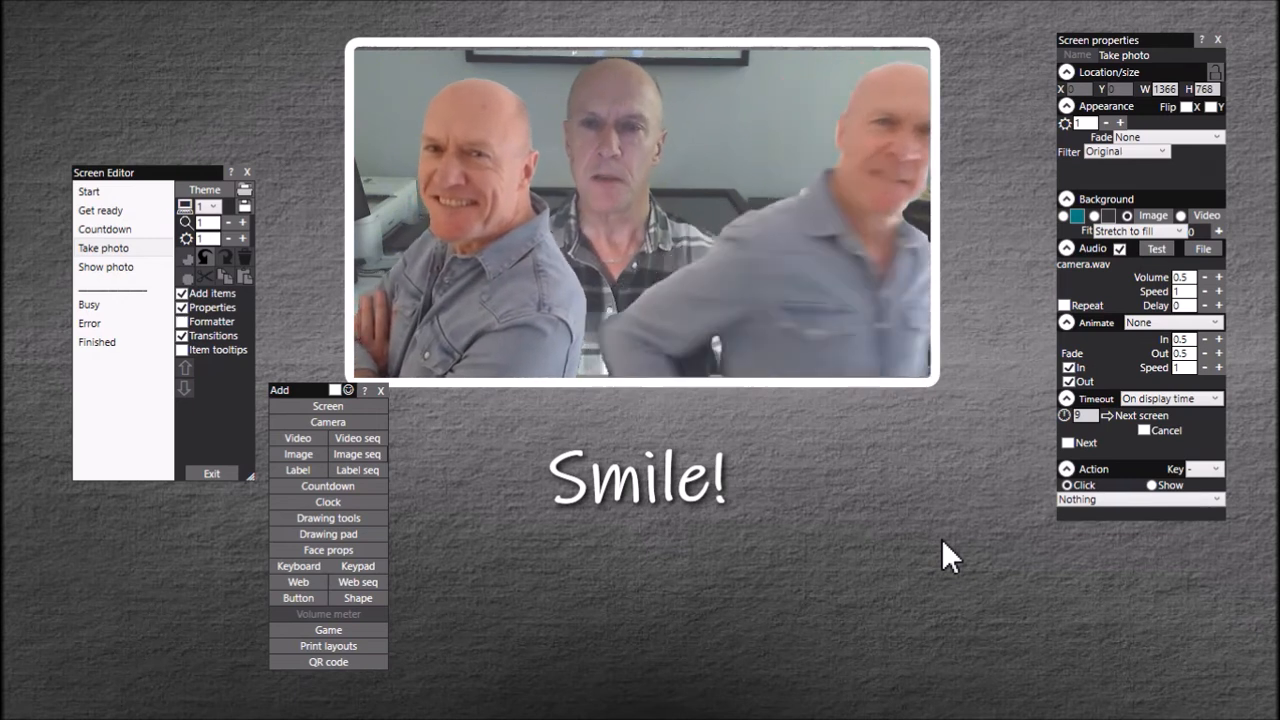
click(218, 473)
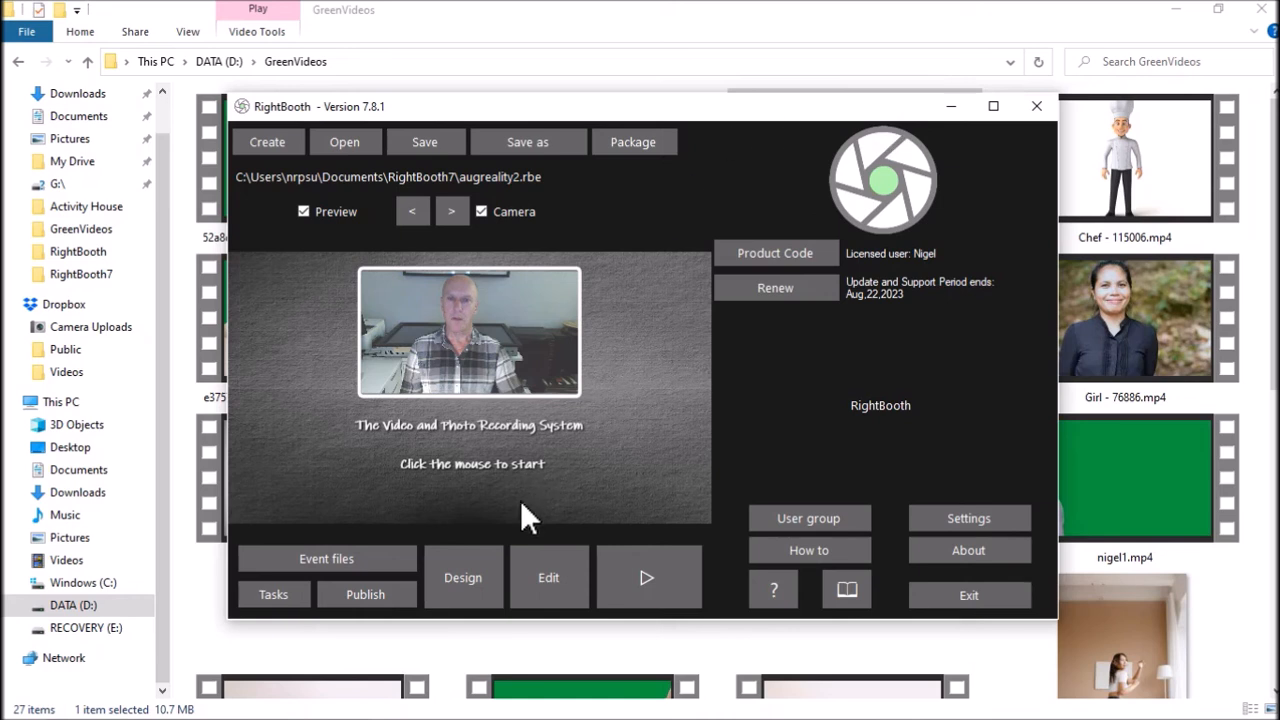
Step: Set the photo capture delay to 500 for the Take photo screen in the event's structure settings
click(476, 573)
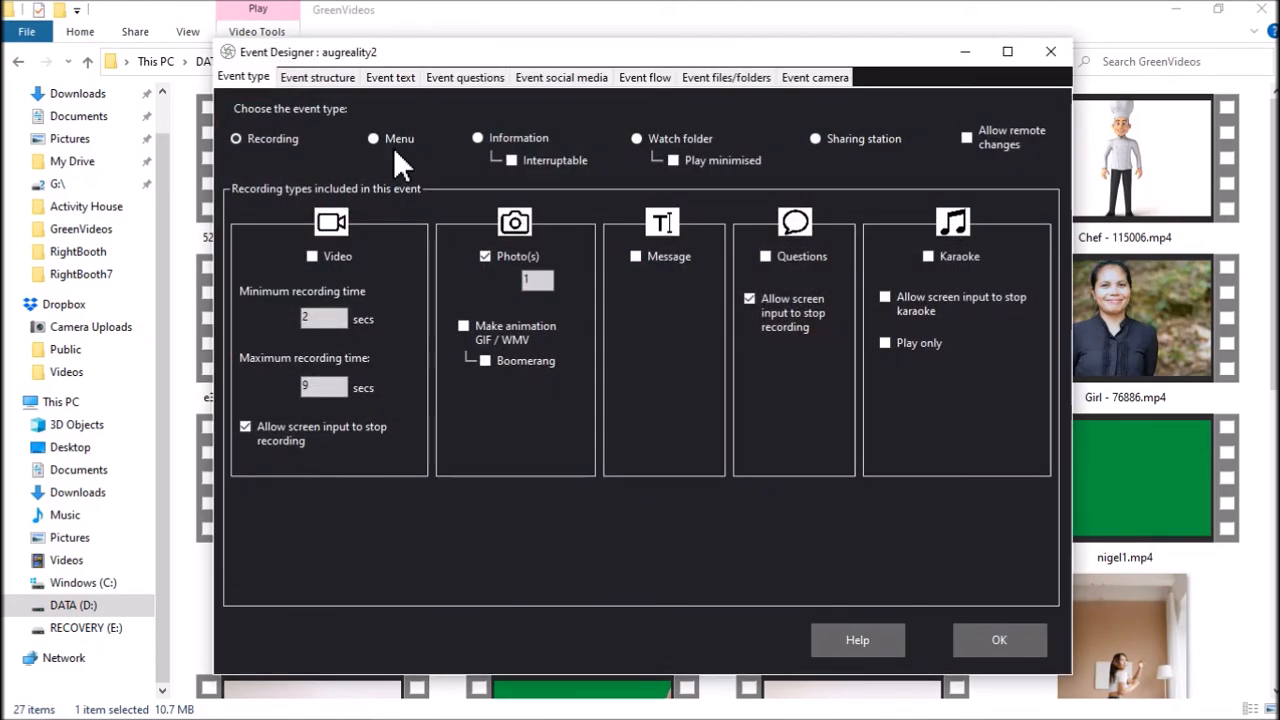
click(347, 78)
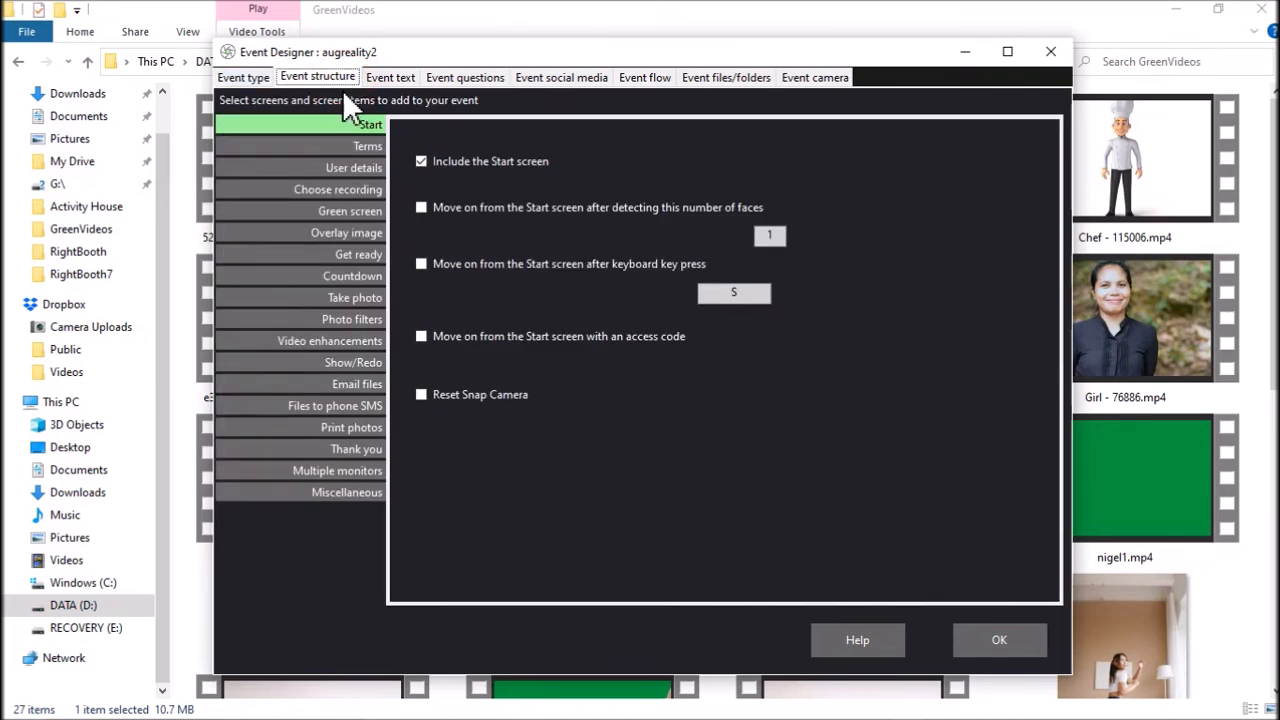
click(361, 300)
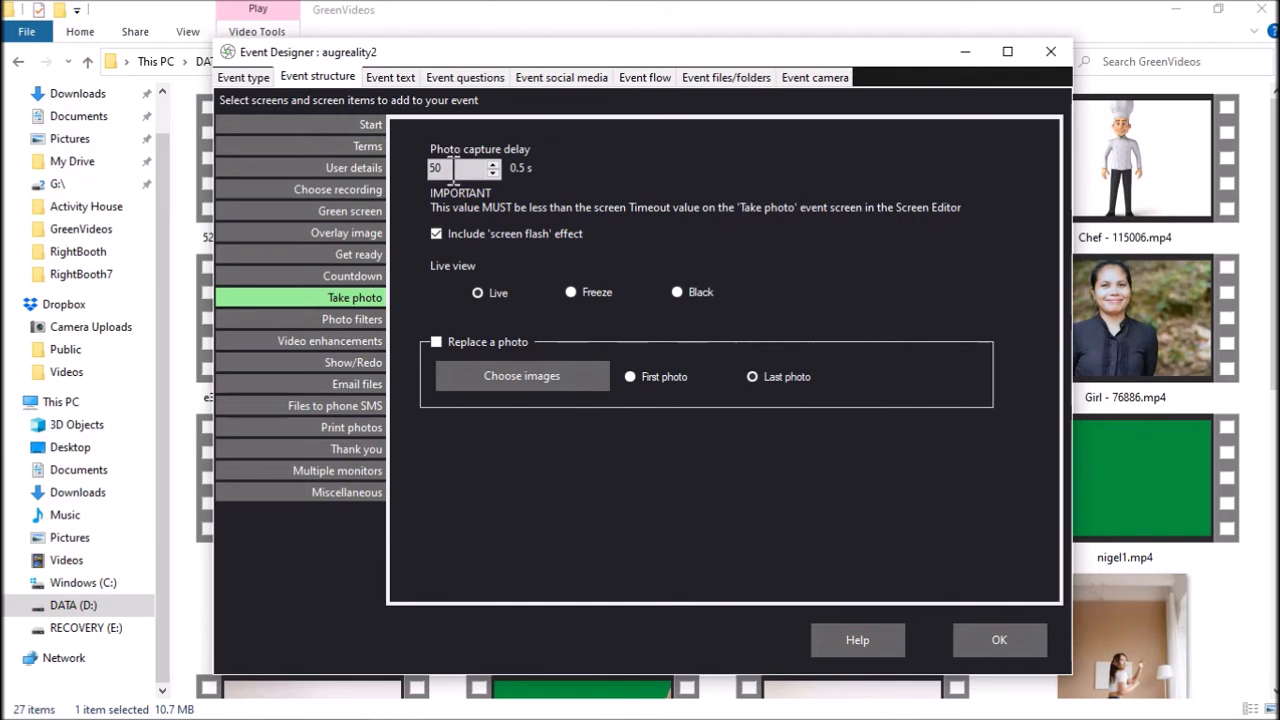
double_click(455, 168)
text(500)
click(1000, 640)
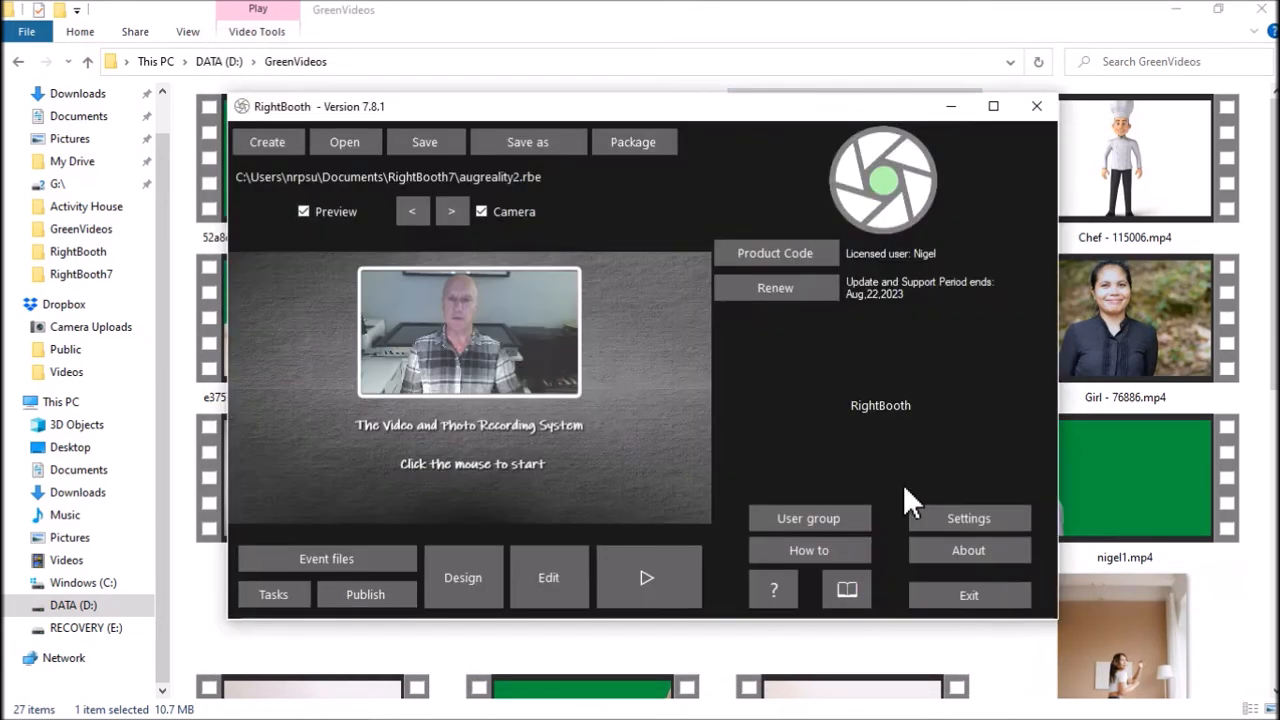
Step: Save the event and play it through to the Take photo screen to check the overlay, ending playback there
click(444, 139)
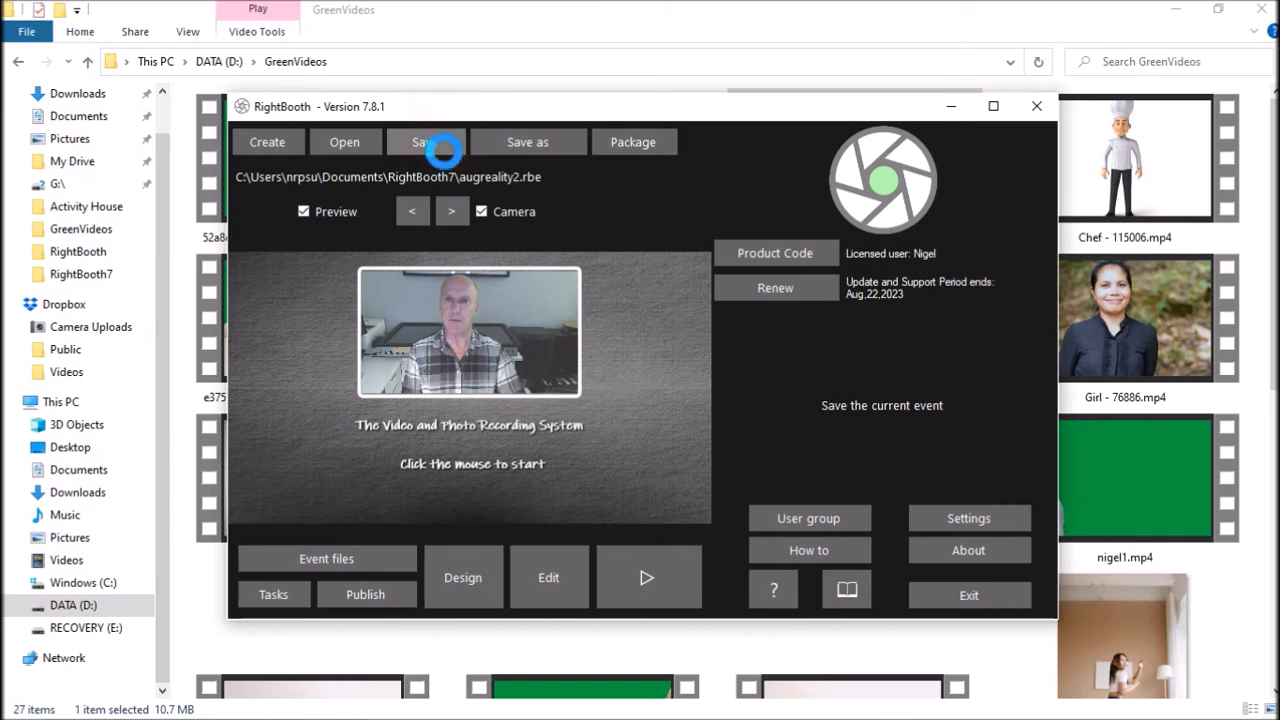
click(670, 563)
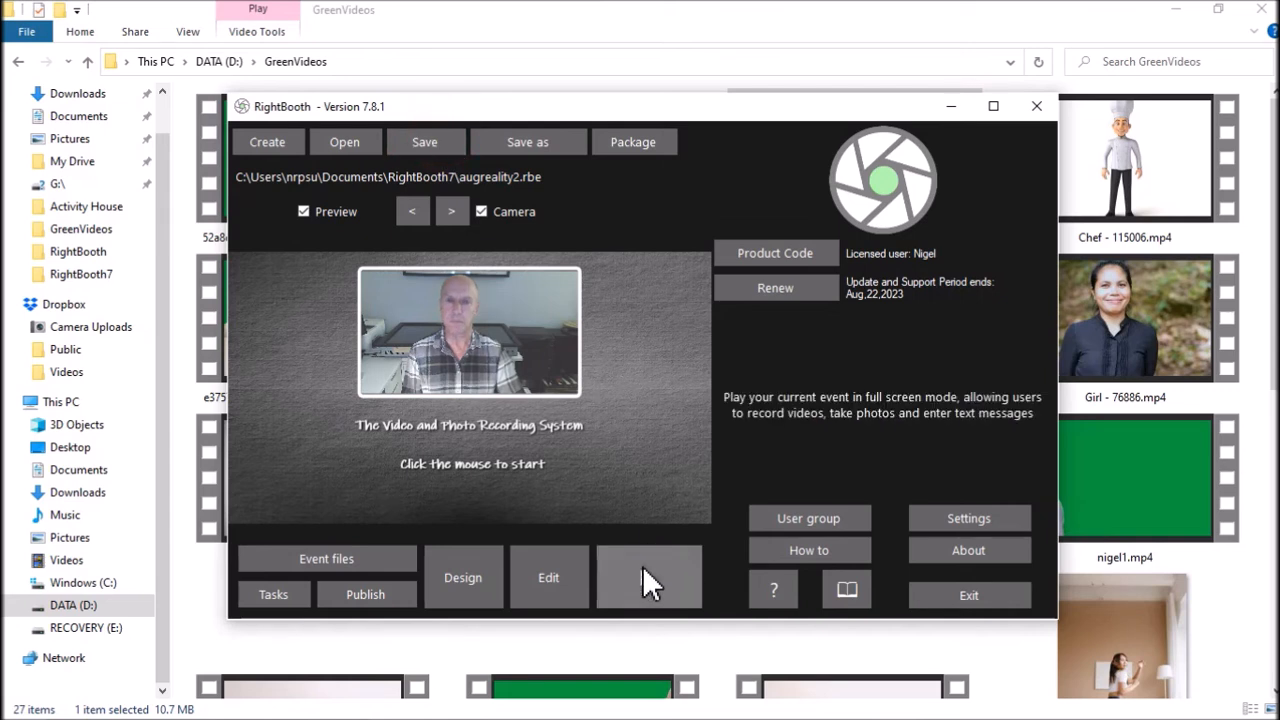
click(642, 565)
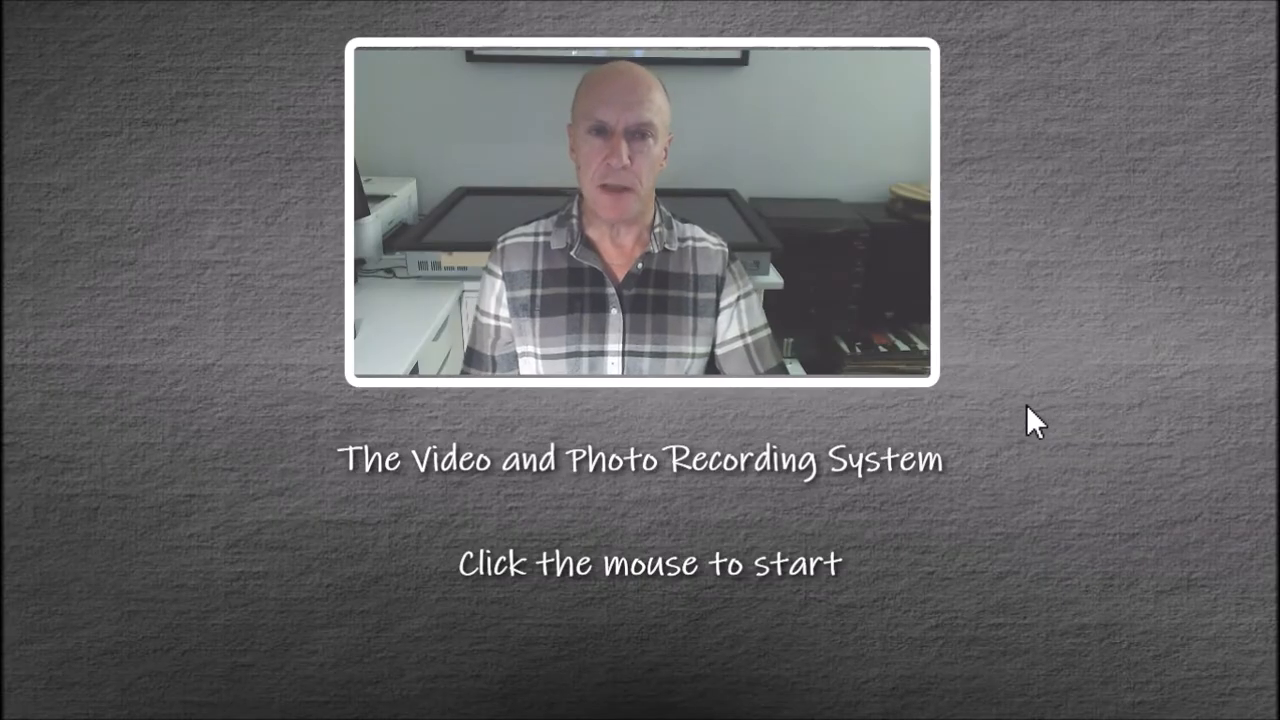
click(1027, 406)
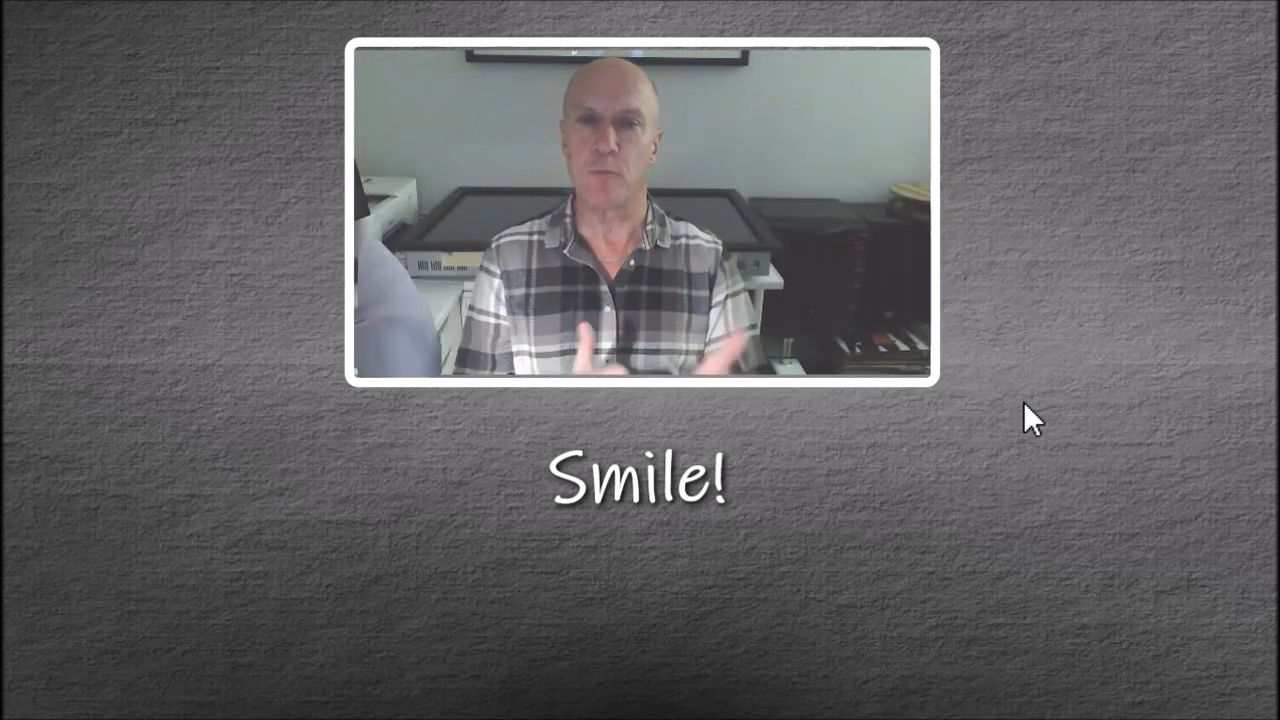
key(Escape)
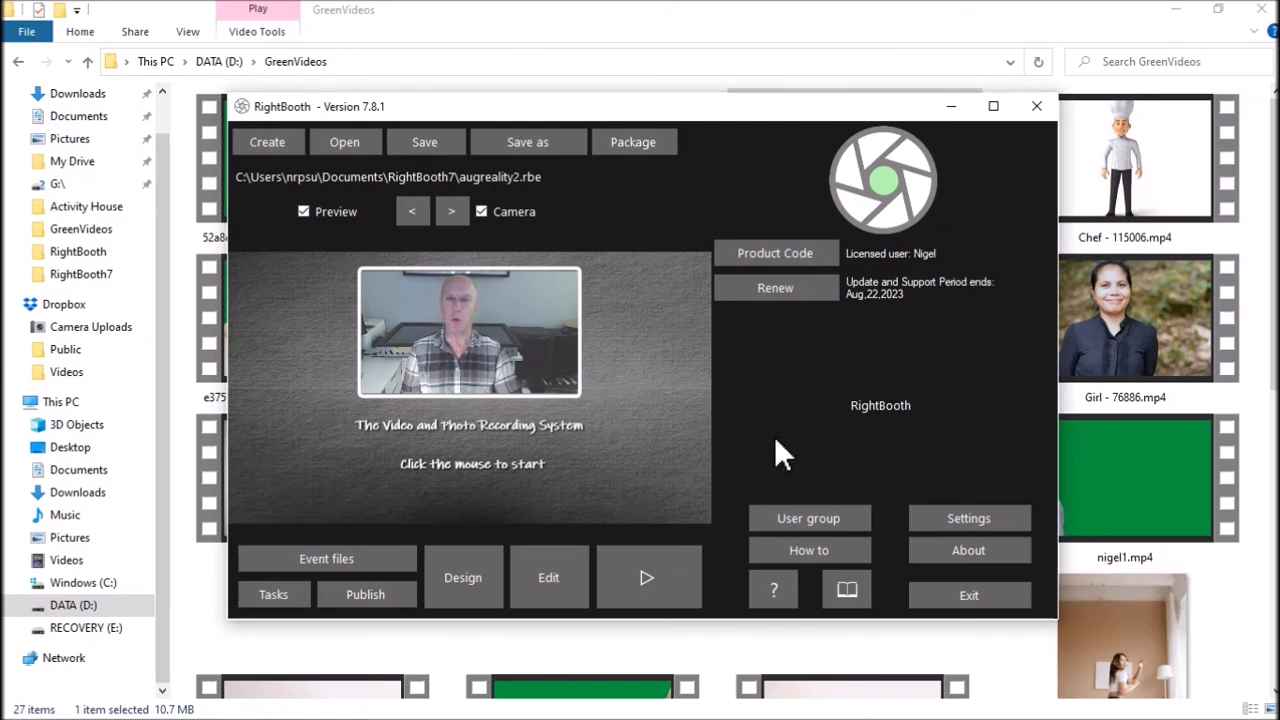
Step: Exclude the Countdown screen from the event's structure
click(464, 579)
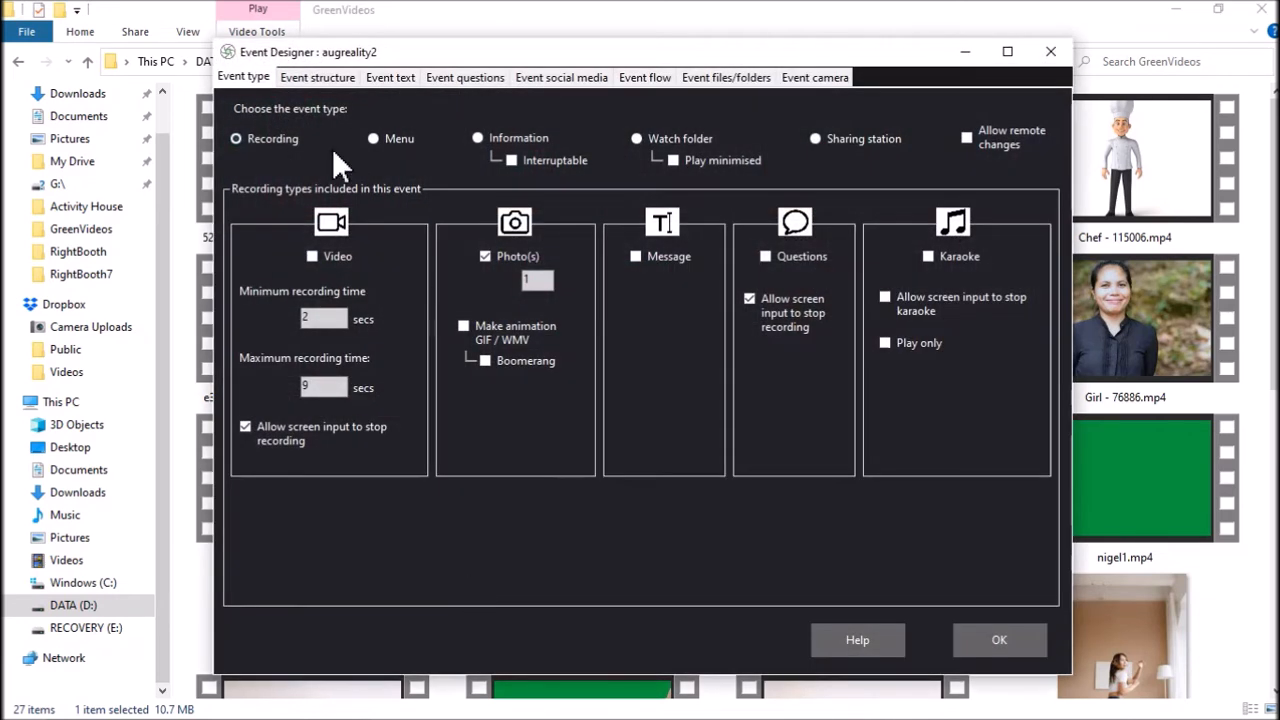
click(325, 77)
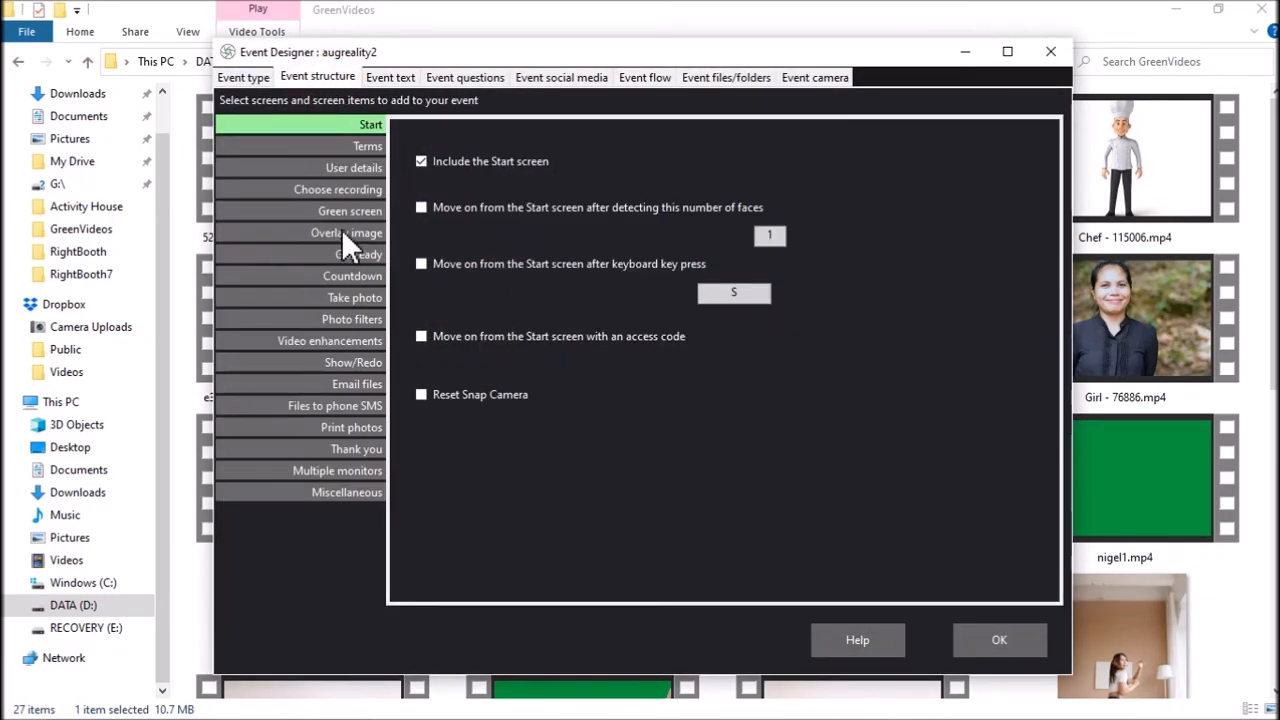
click(343, 277)
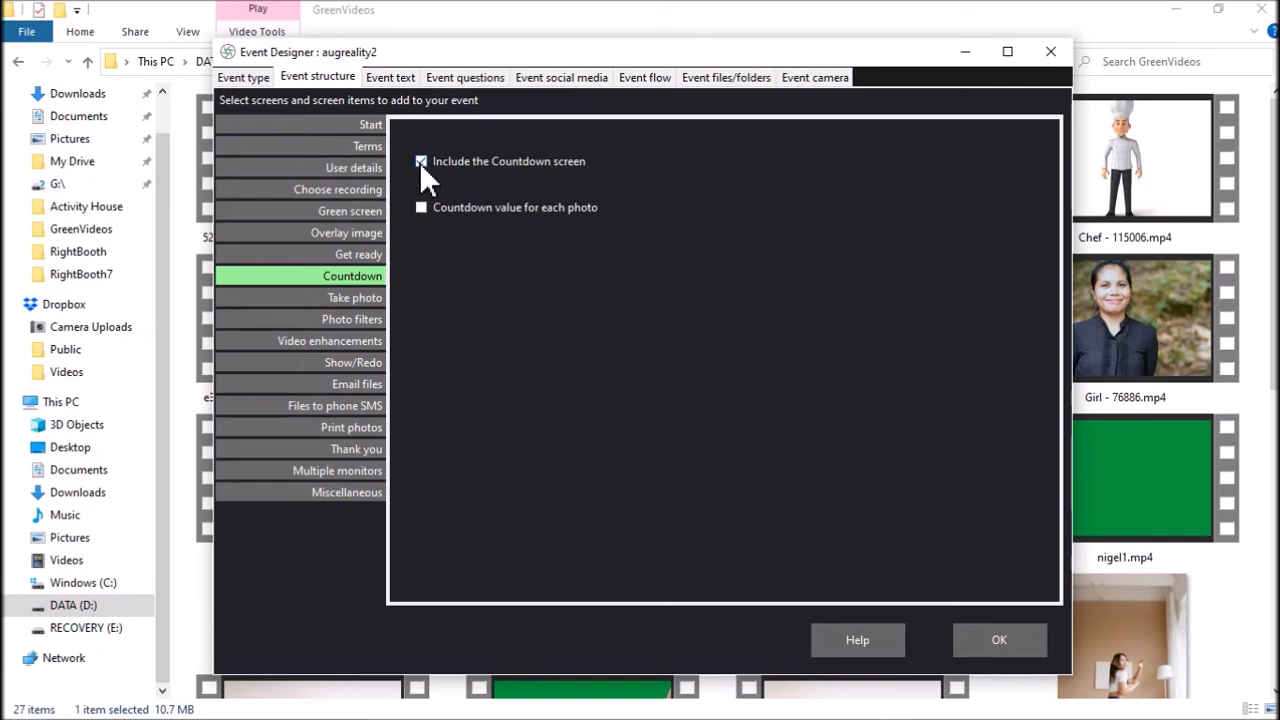
click(1008, 640)
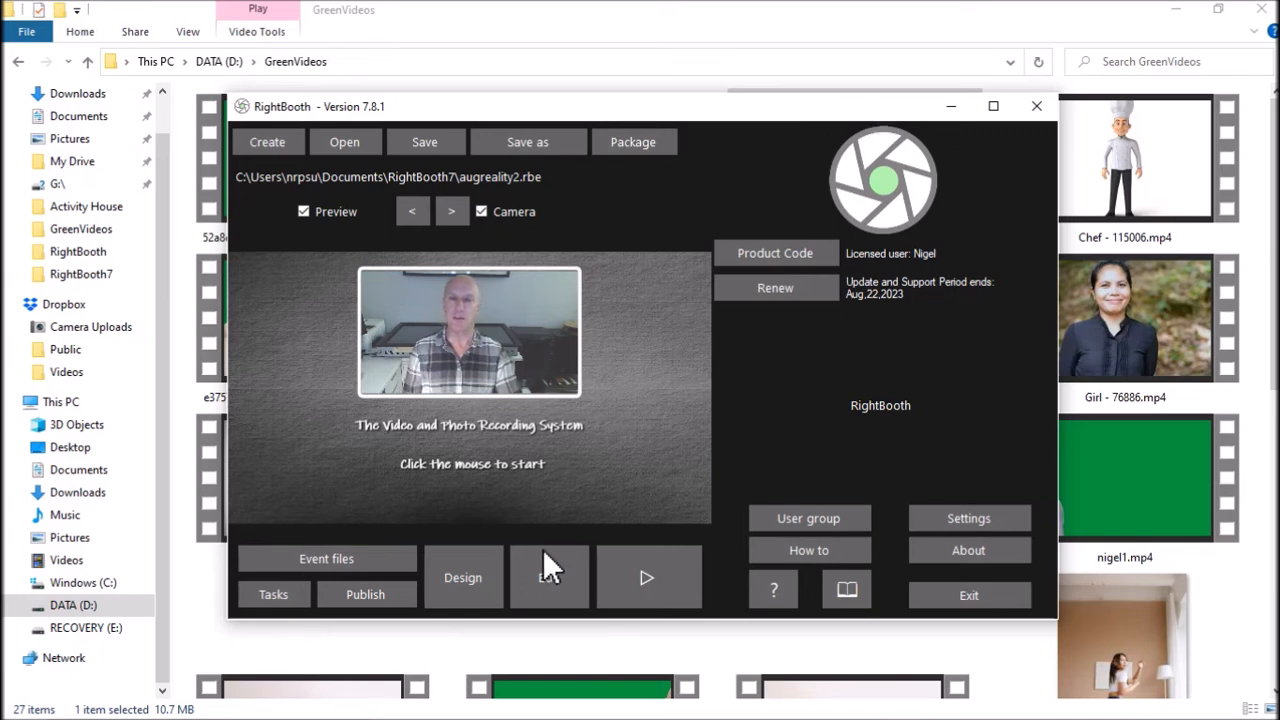
Step: Open the event's screens for editing and add a countdown item to the Take photo screen
mouse_move(550, 580)
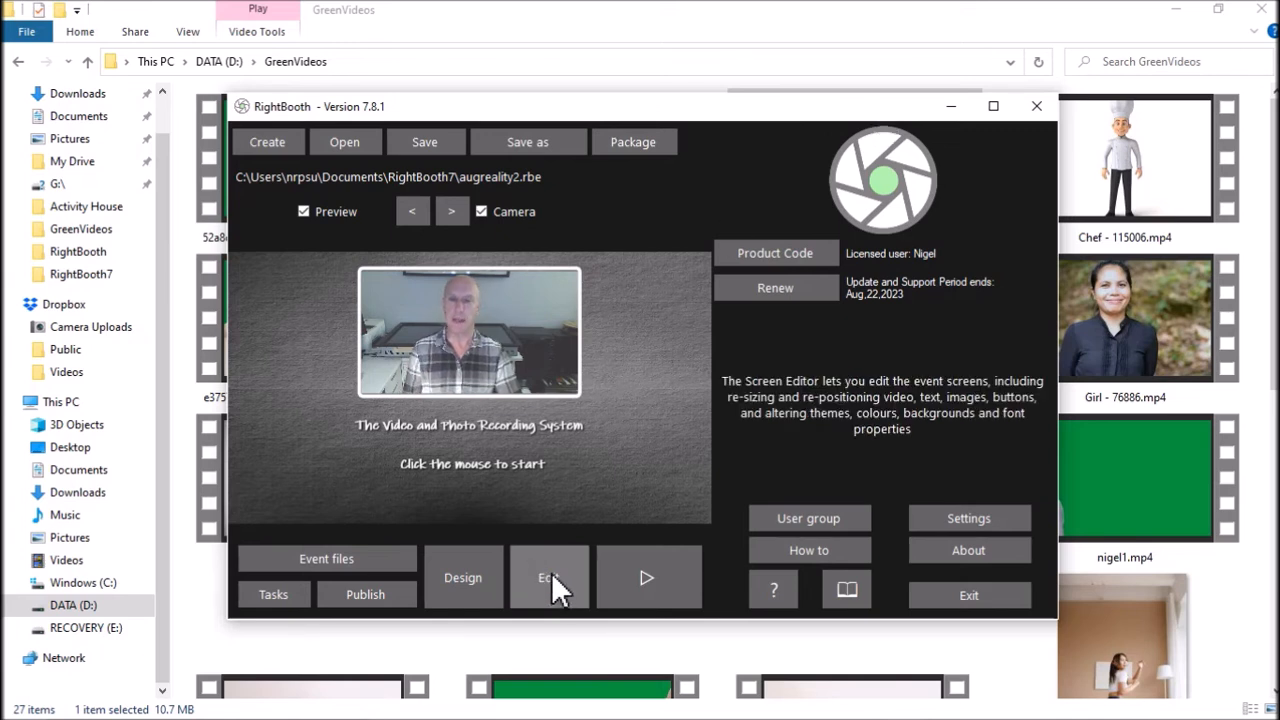
click(551, 577)
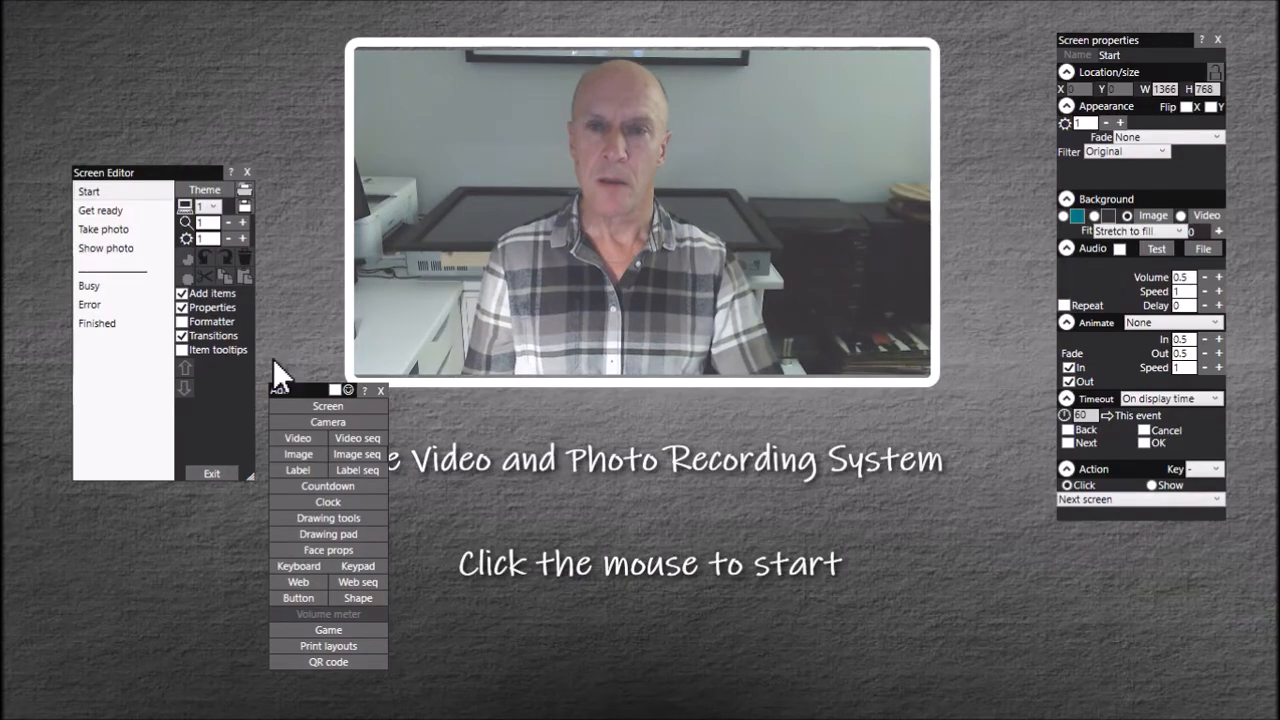
click(111, 227)
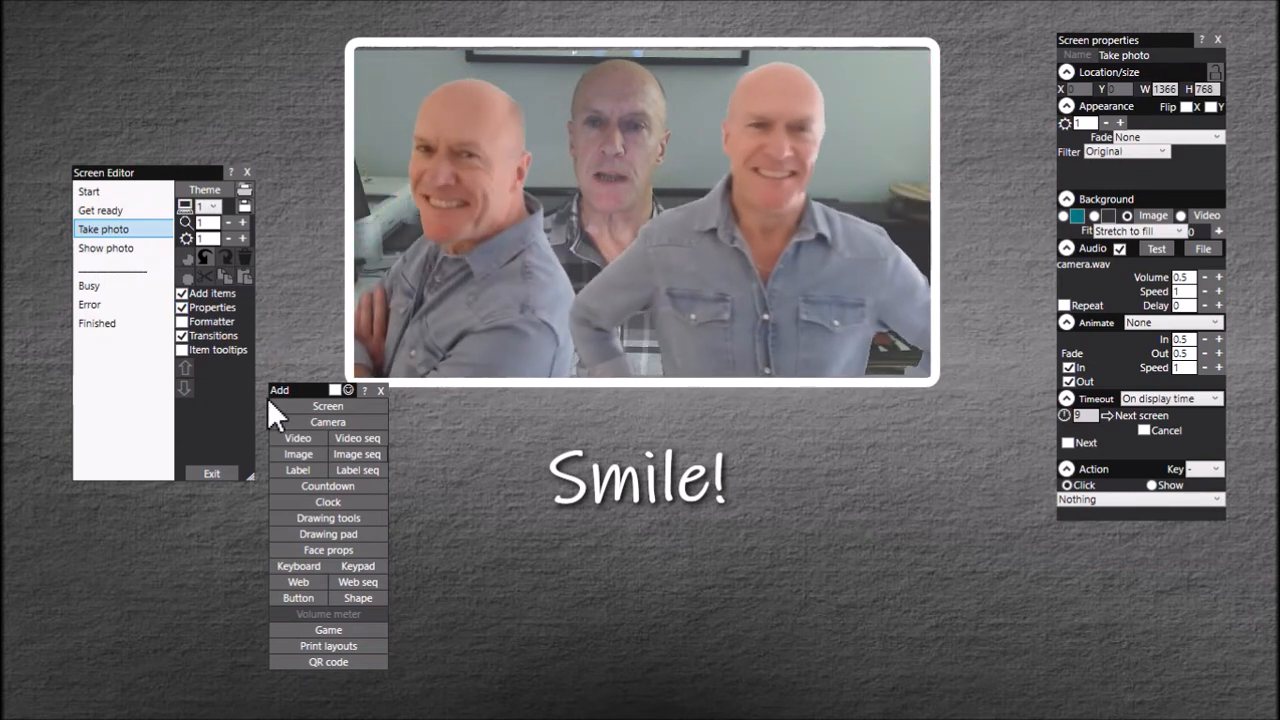
click(335, 486)
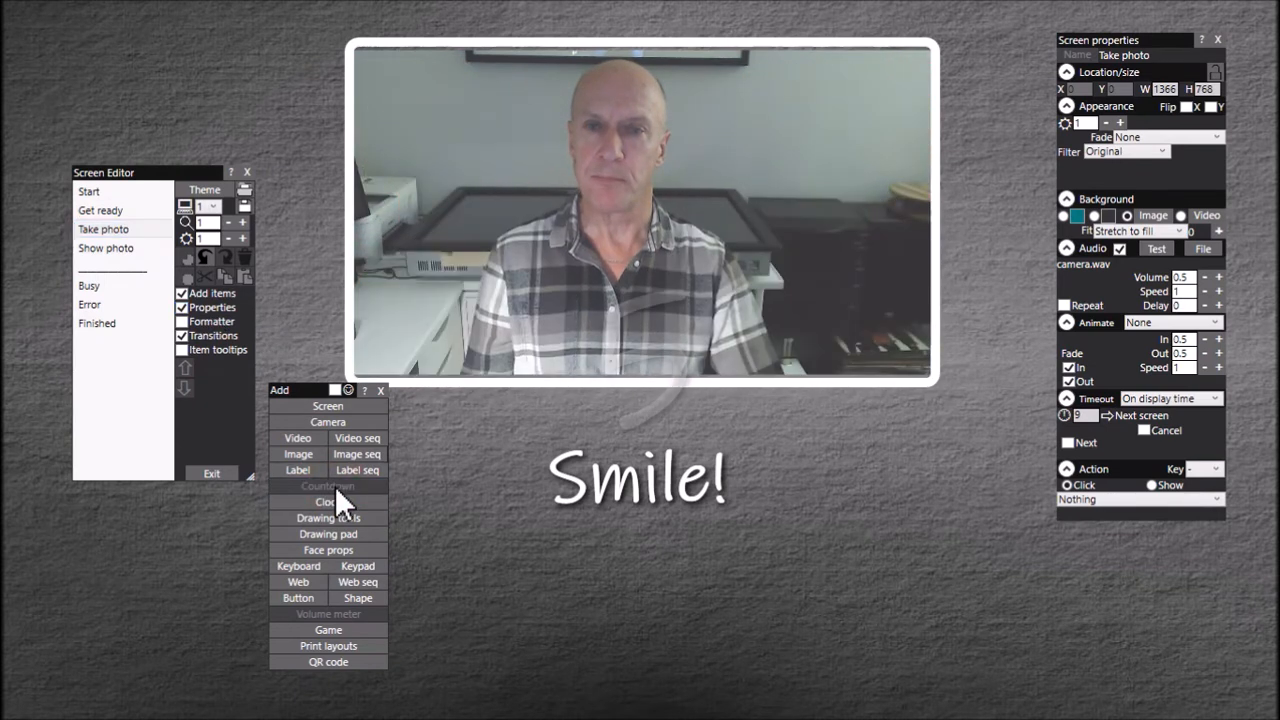
Step: Move the Smile! label to about X 577, Y 610 and the countdown above it to about X 587, Y 408, then leave the editor
drag(666, 484, 677, 645)
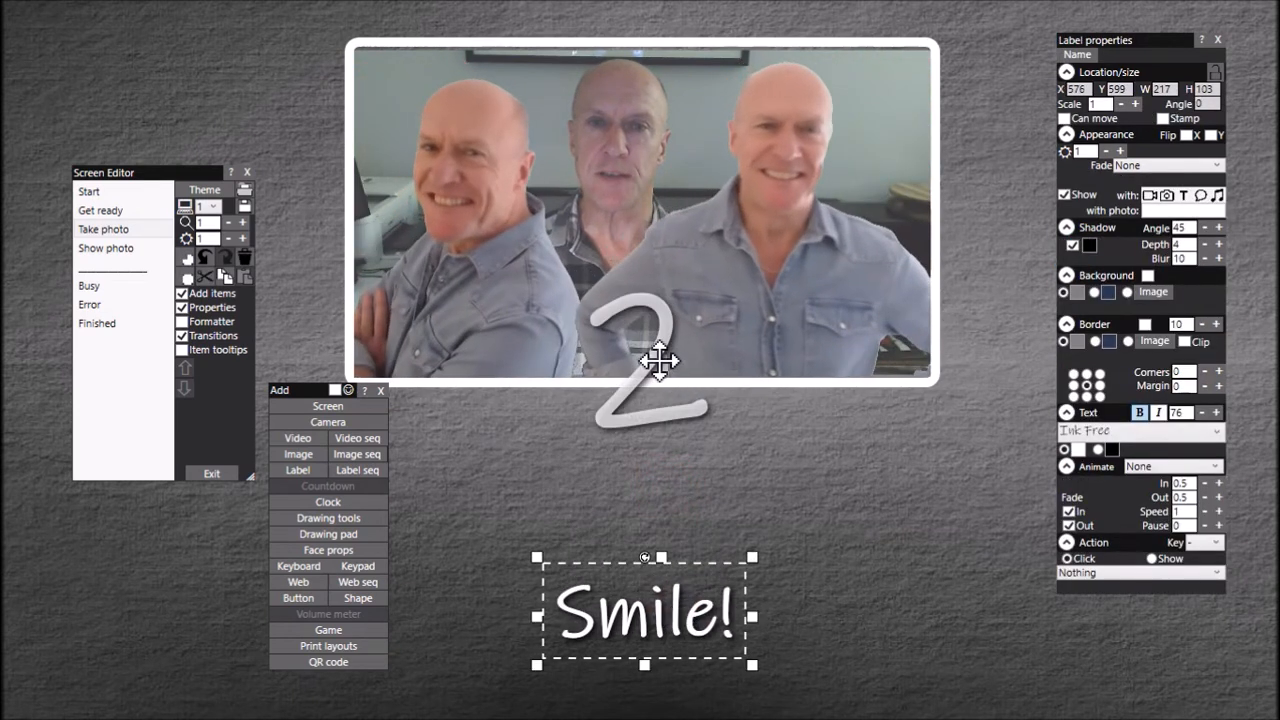
drag(657, 360, 660, 466)
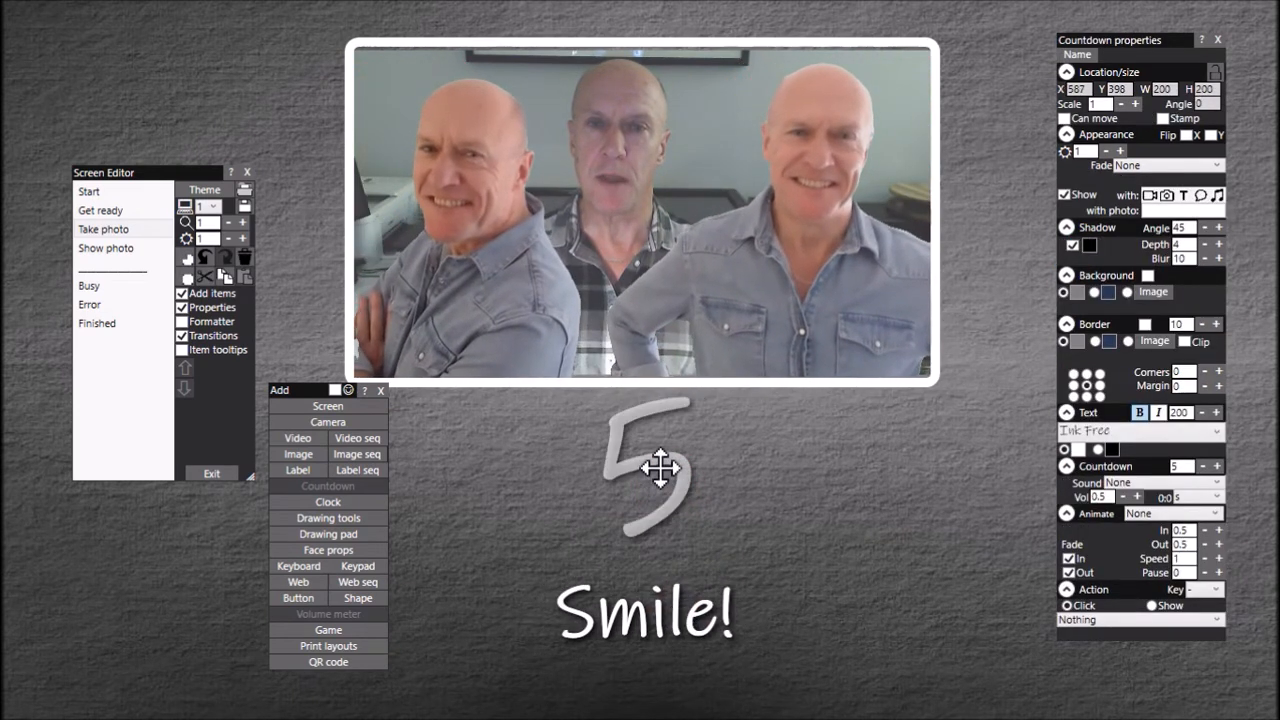
drag(651, 606, 655, 625)
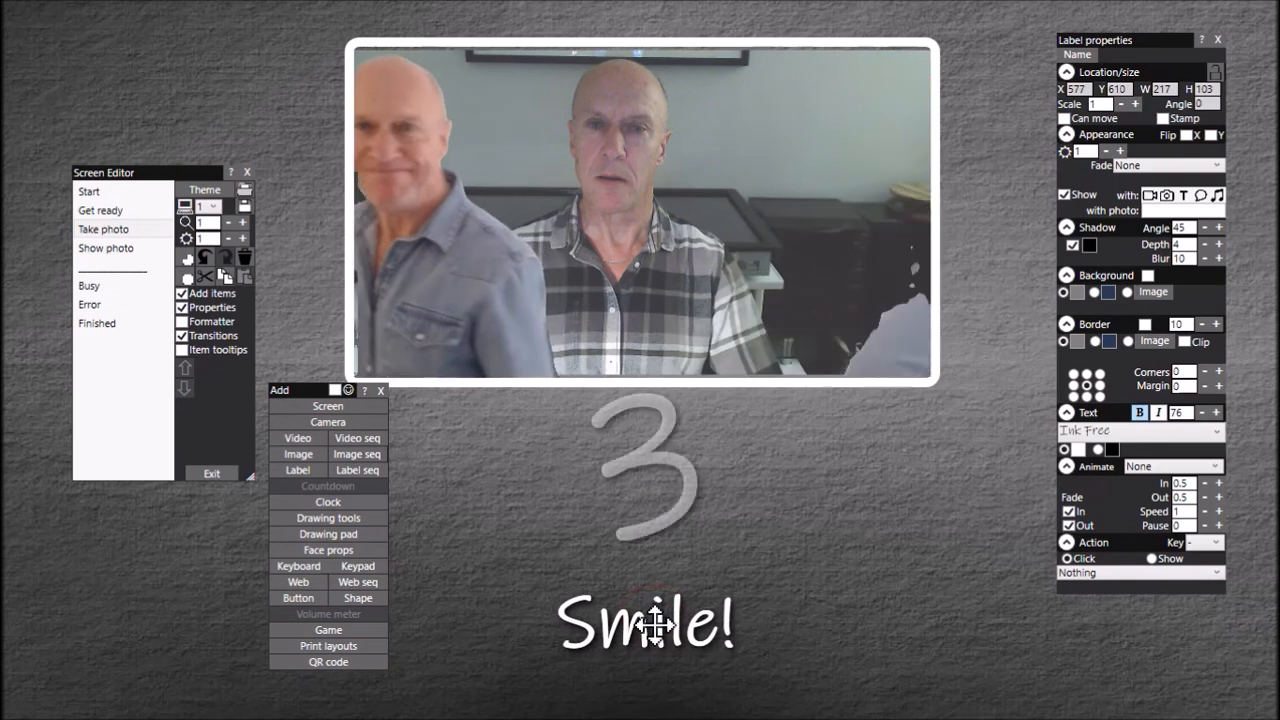
drag(663, 457, 657, 466)
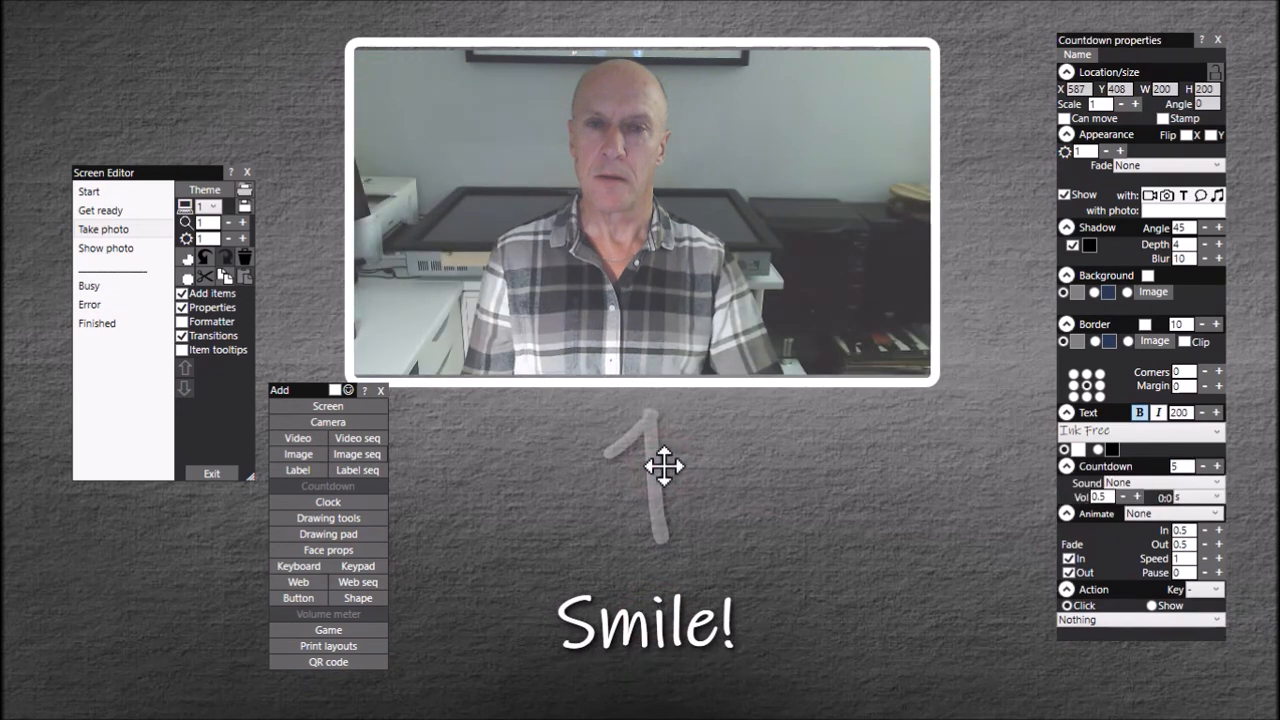
click(664, 465)
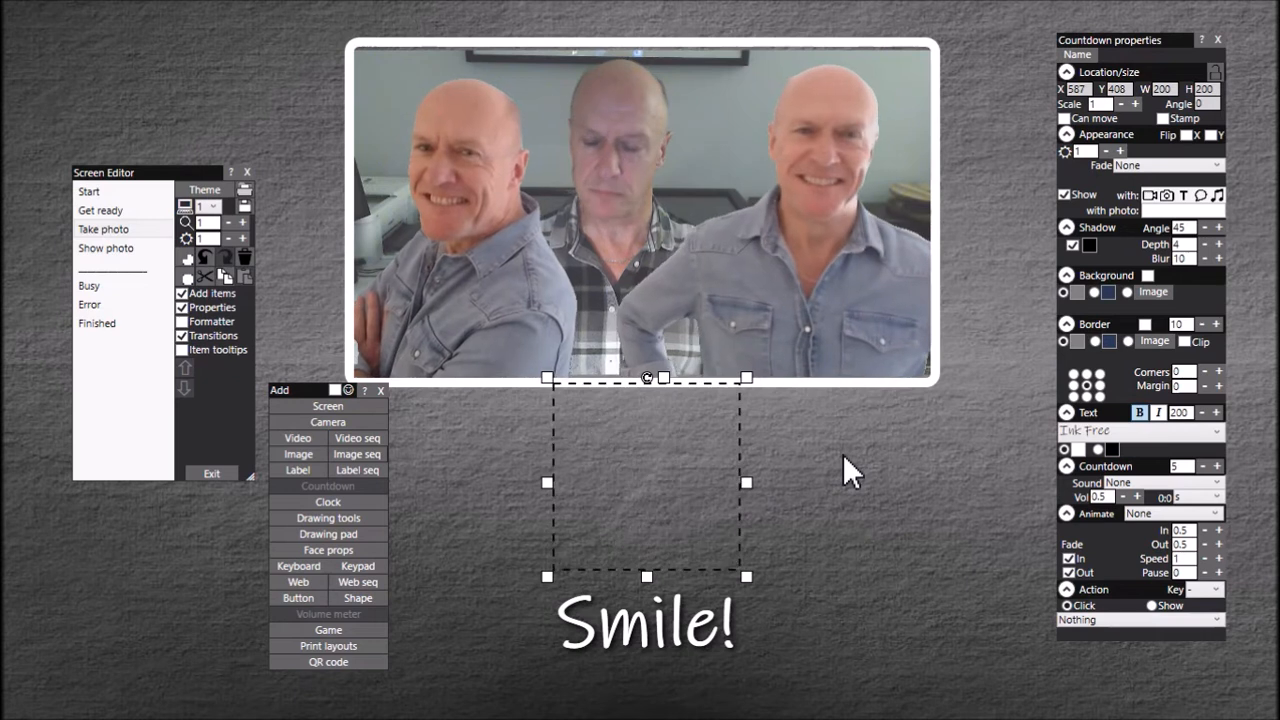
click(217, 473)
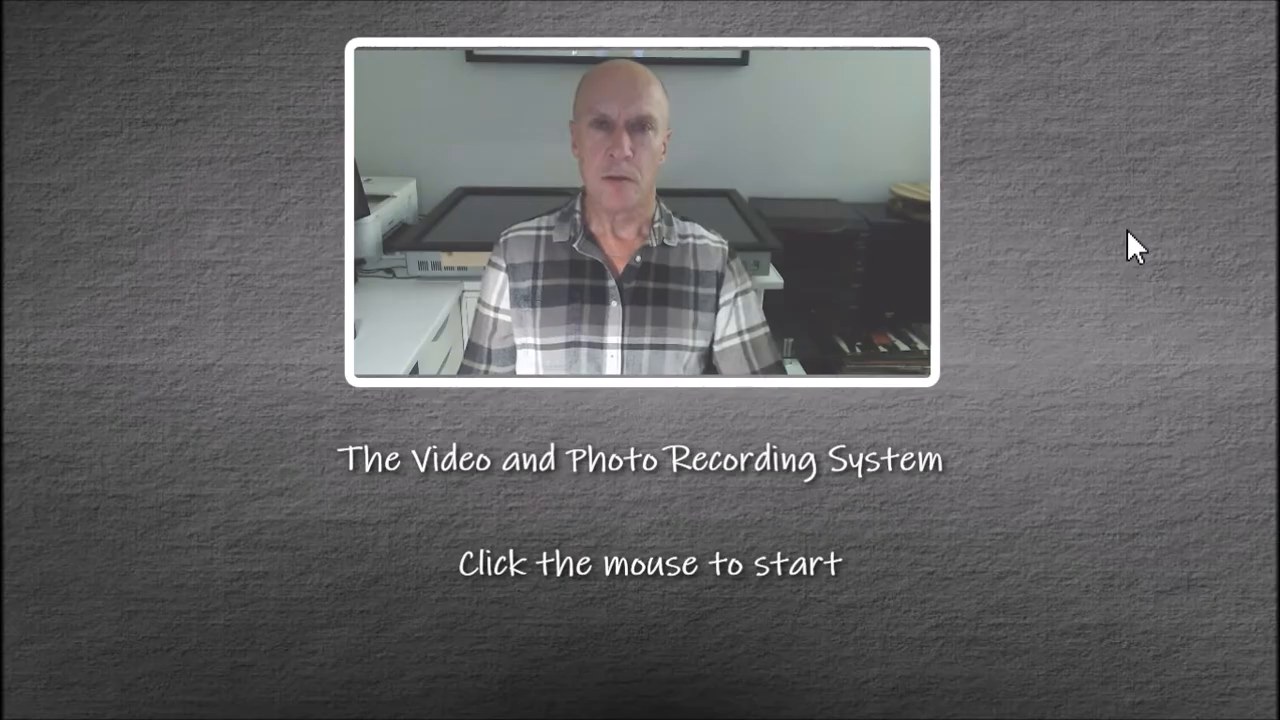
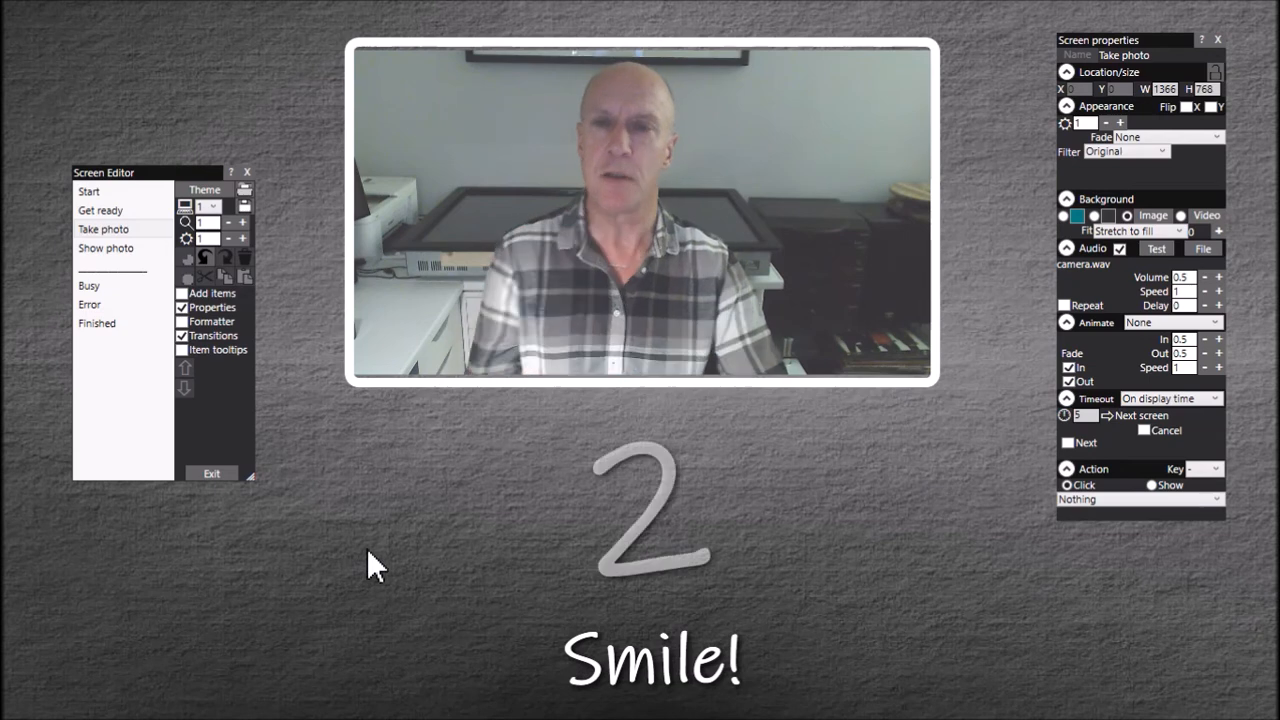
Step: Leave the screen editor and open the Take photo settings in the event's structure
click(223, 473)
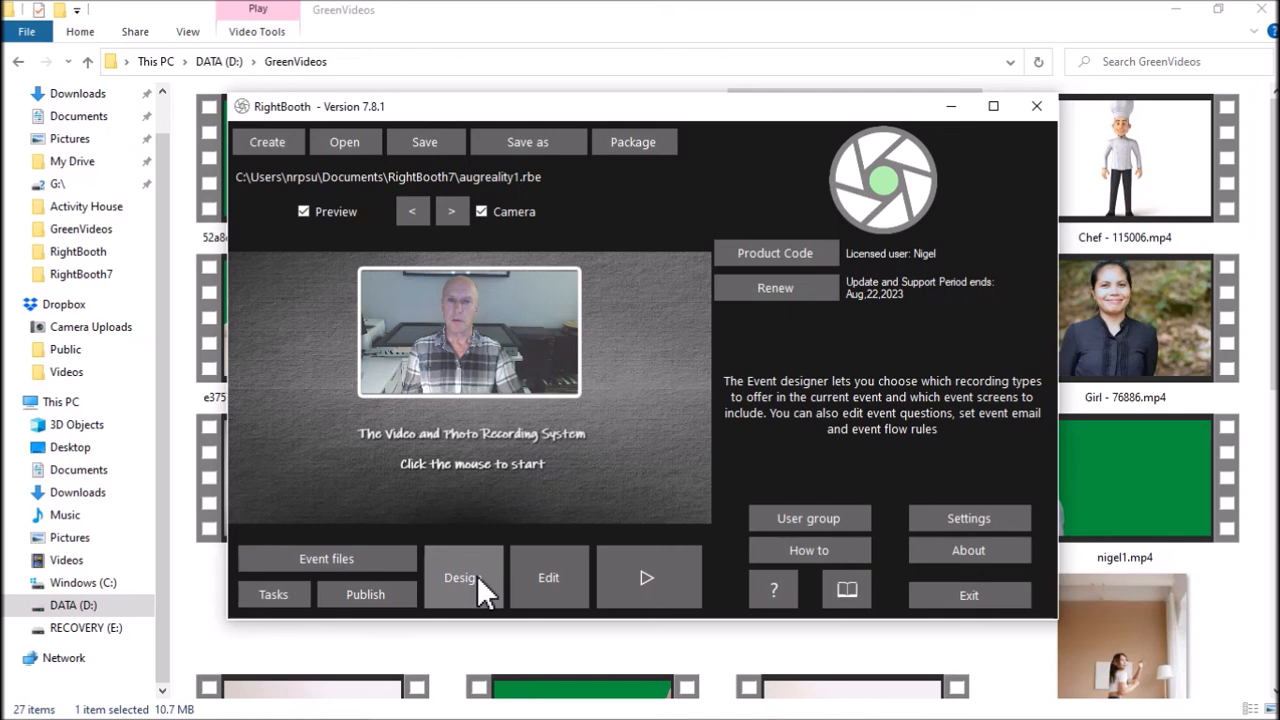
click(477, 575)
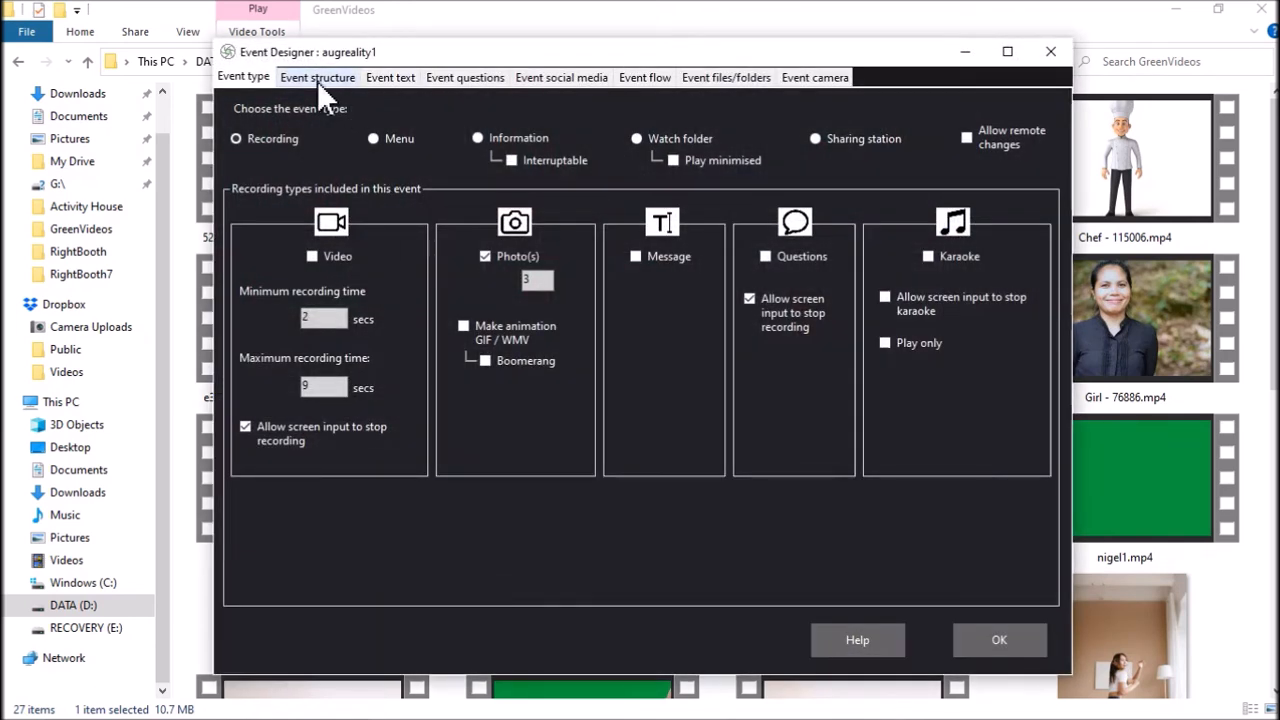
click(320, 80)
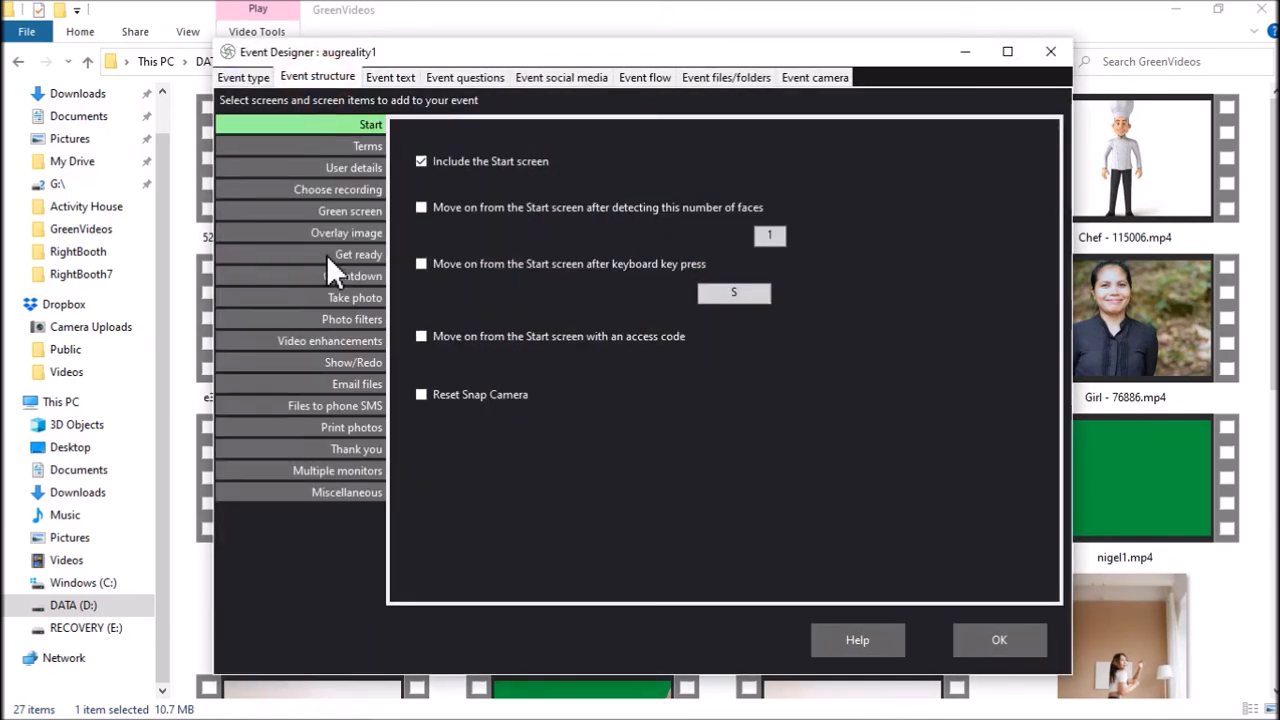
click(349, 298)
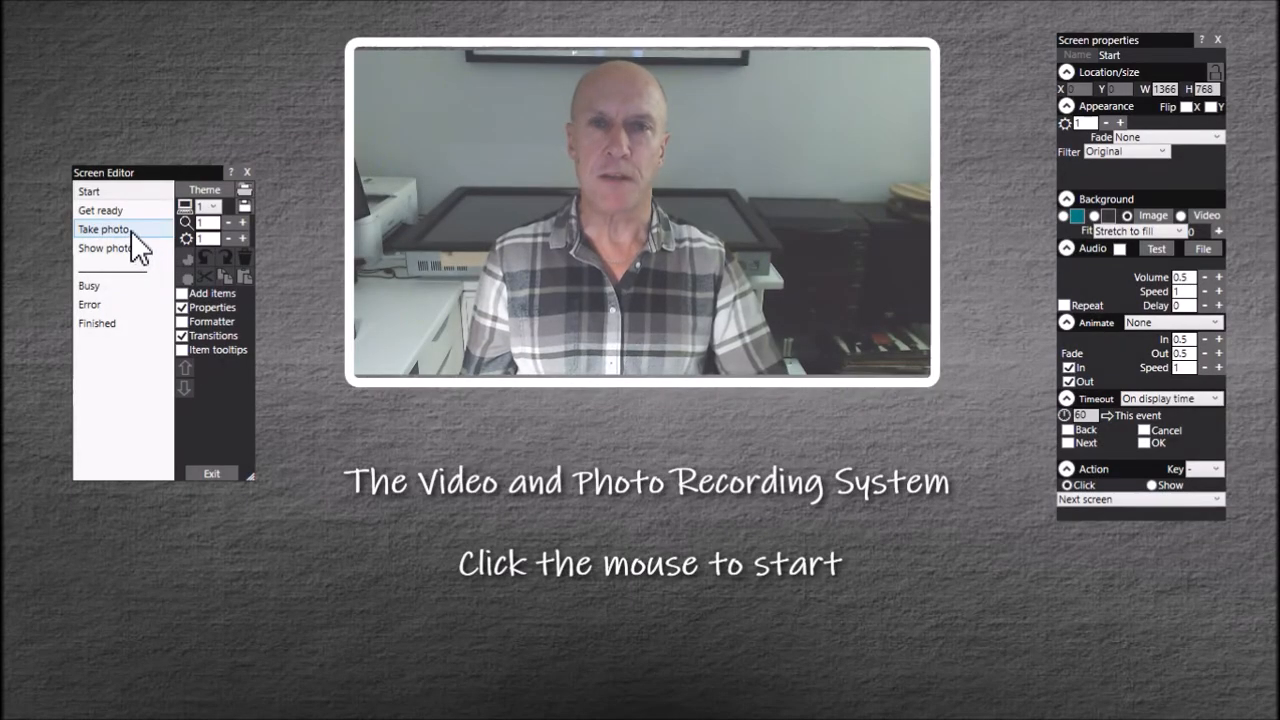
Step: Add a video sequence item to the Take photo screen and move it to about X 421, Y 177
click(130, 236)
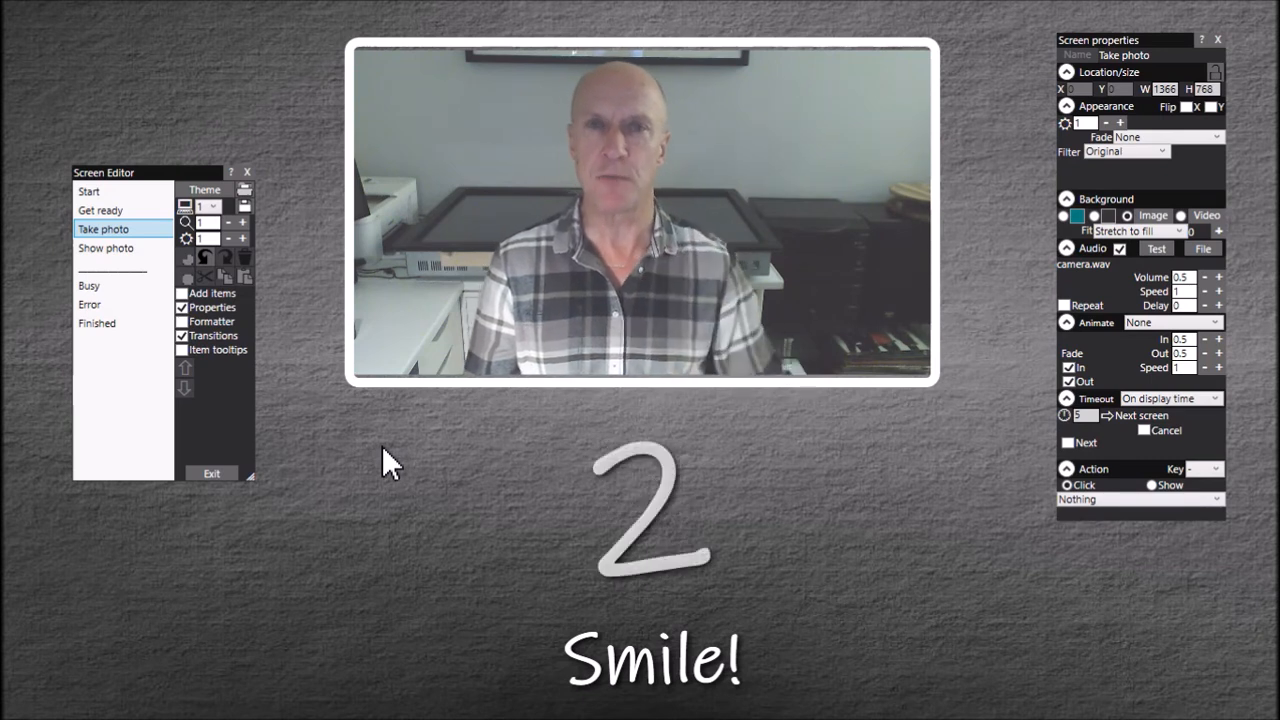
click(228, 293)
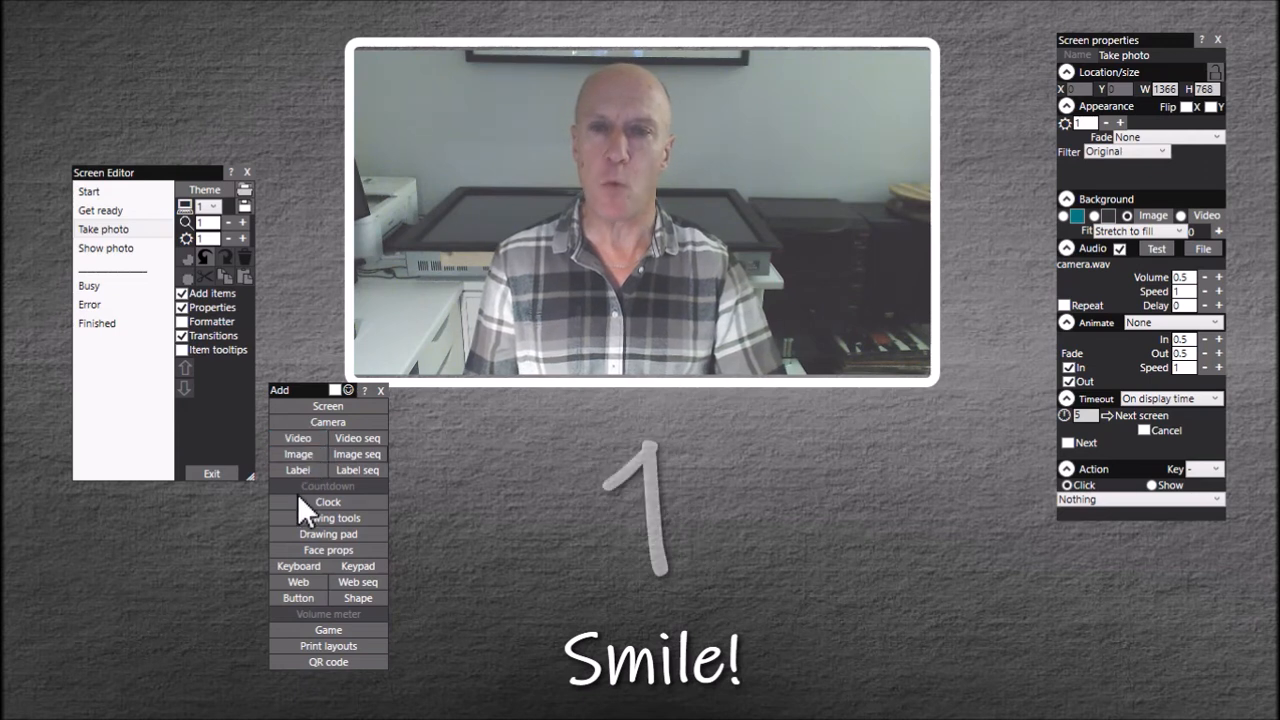
click(358, 440)
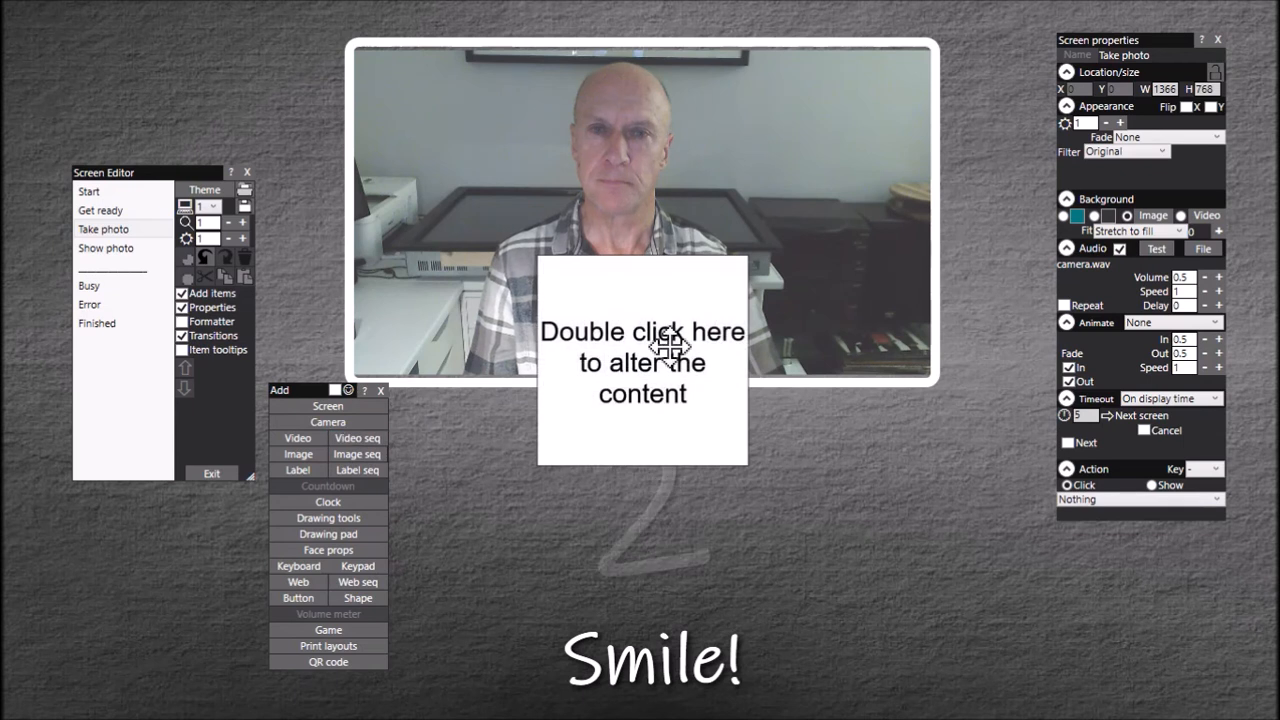
drag(666, 343, 555, 287)
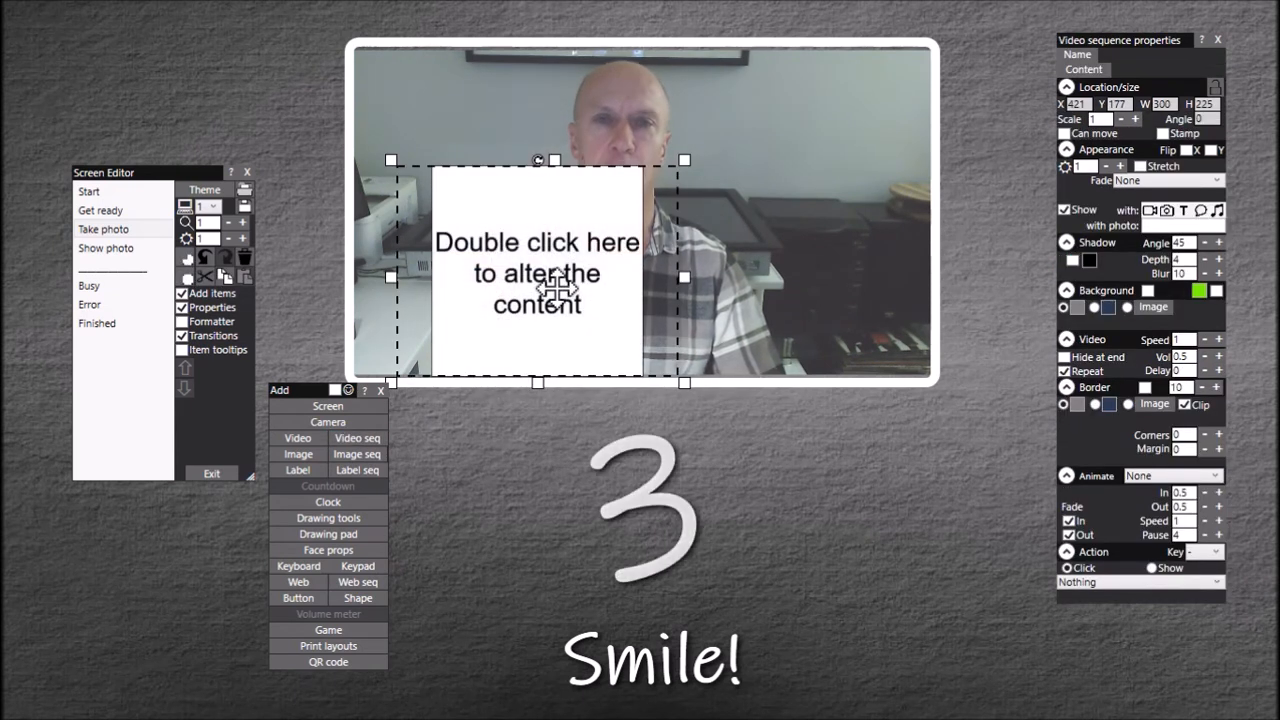
Step: Add blow-candle.mp4, e3757da9-0cba-4053-80fd-d38f51af268d.mp4 and lads-cheer.mp4 from GreenVideos to the video sequence and preview each clip
double_click(557, 287)
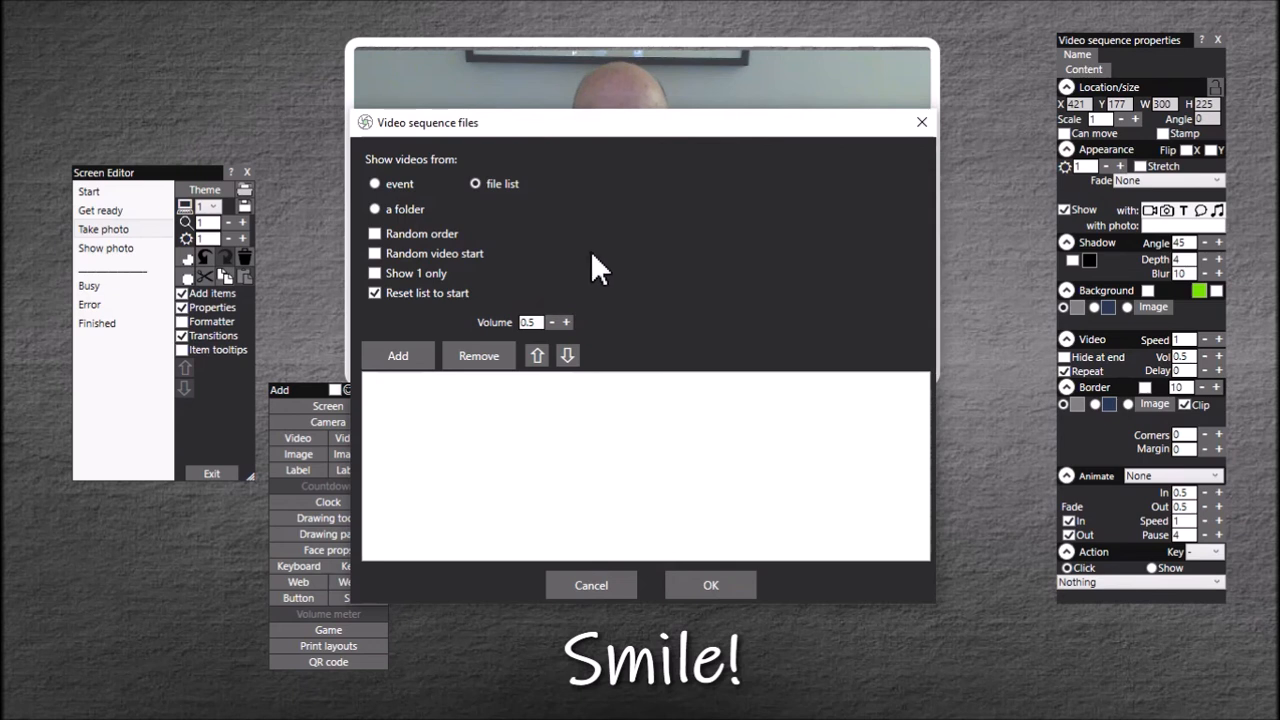
click(410, 360)
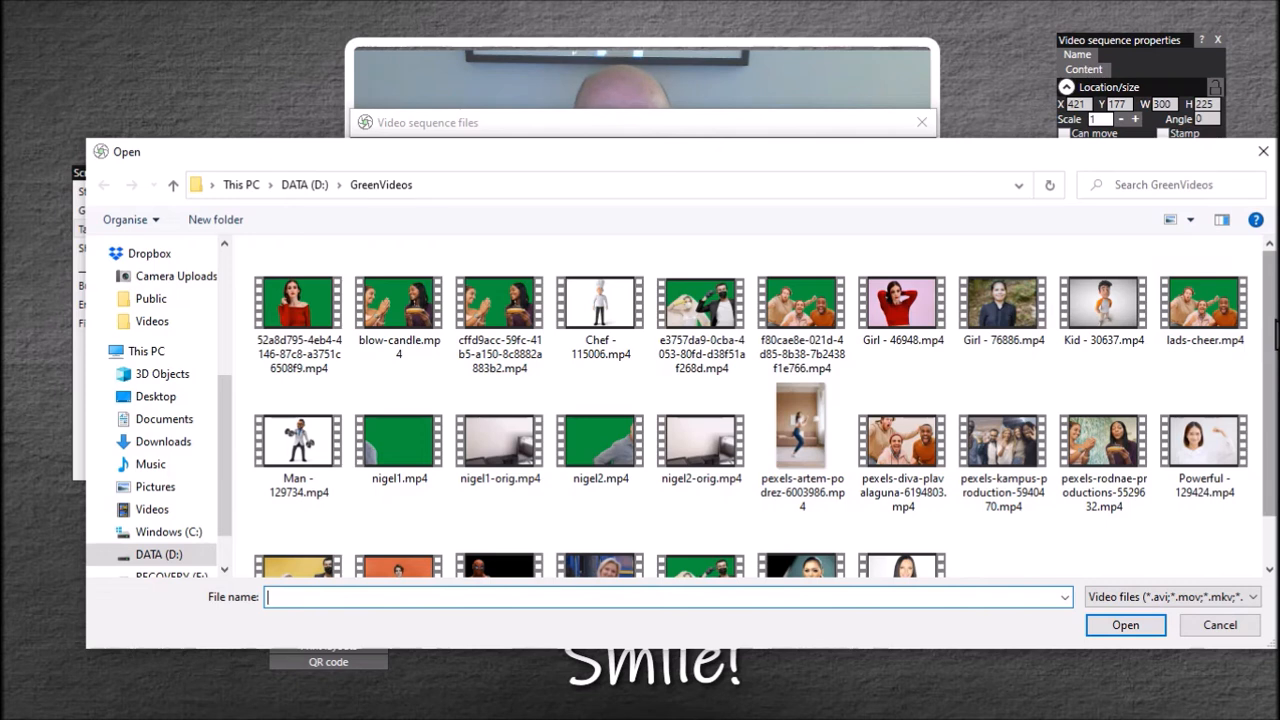
click(727, 313)
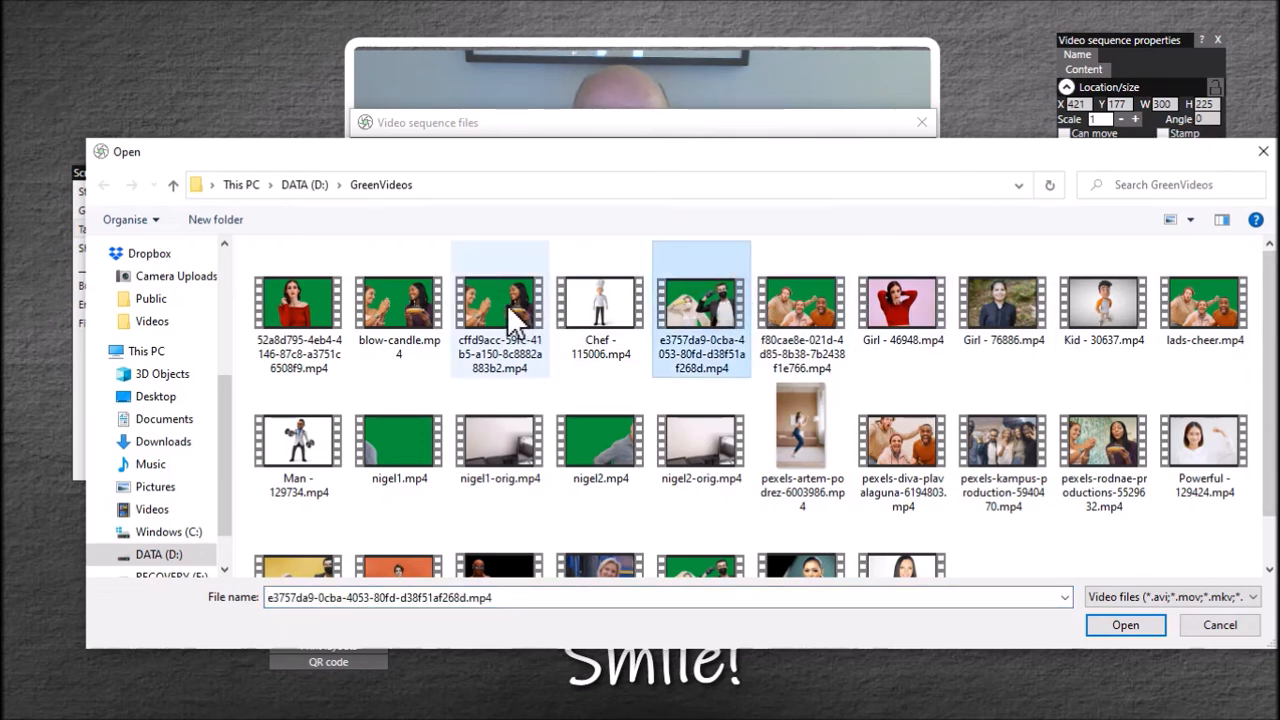
ctrl+click(415, 315)
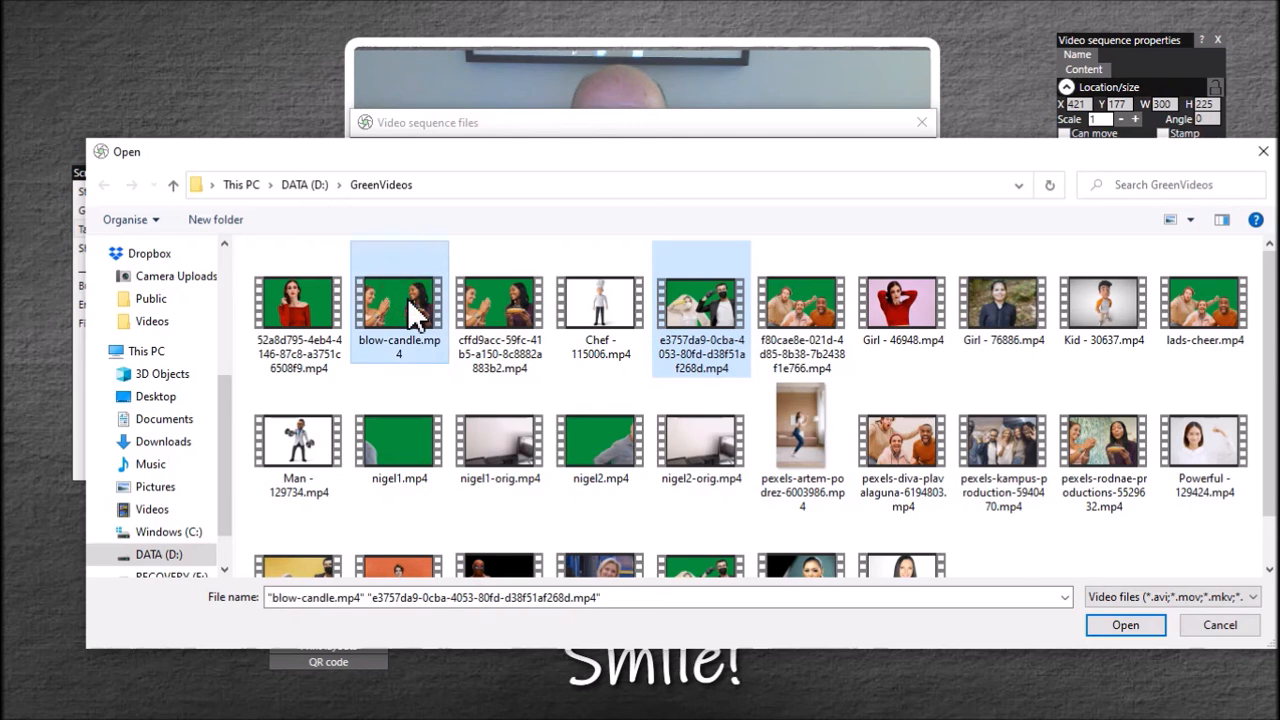
ctrl+click(1224, 322)
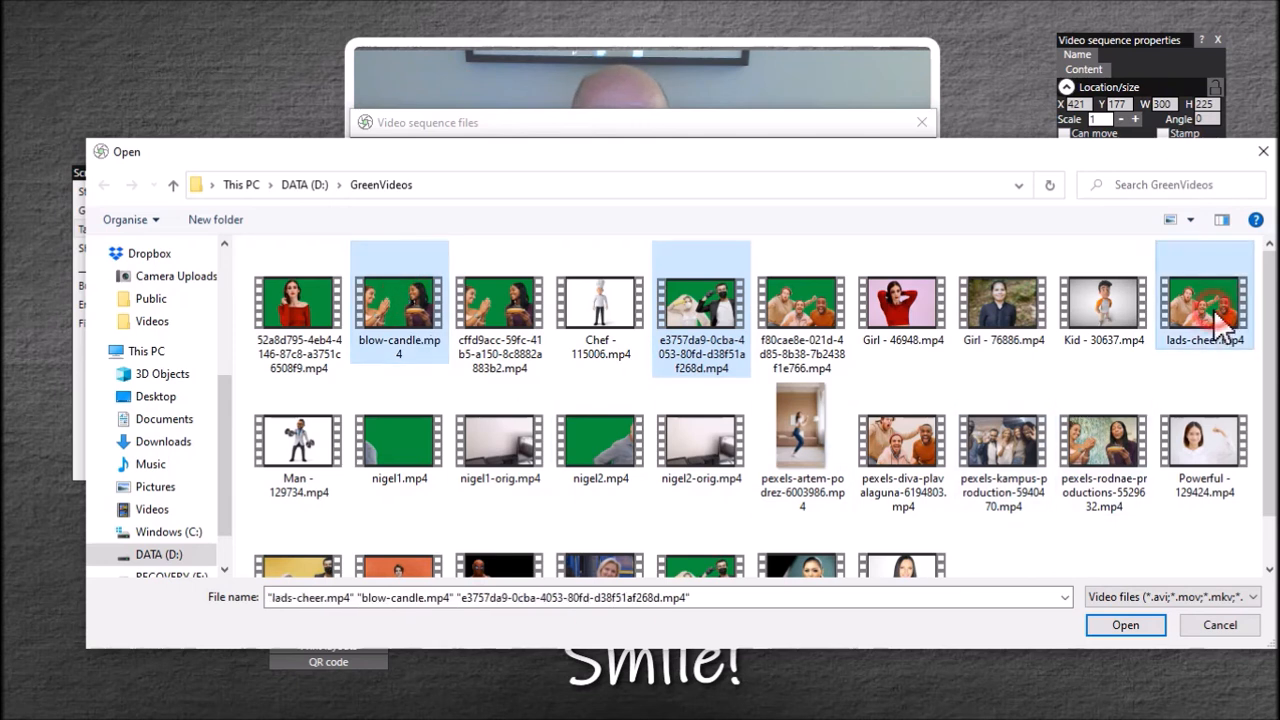
click(1146, 630)
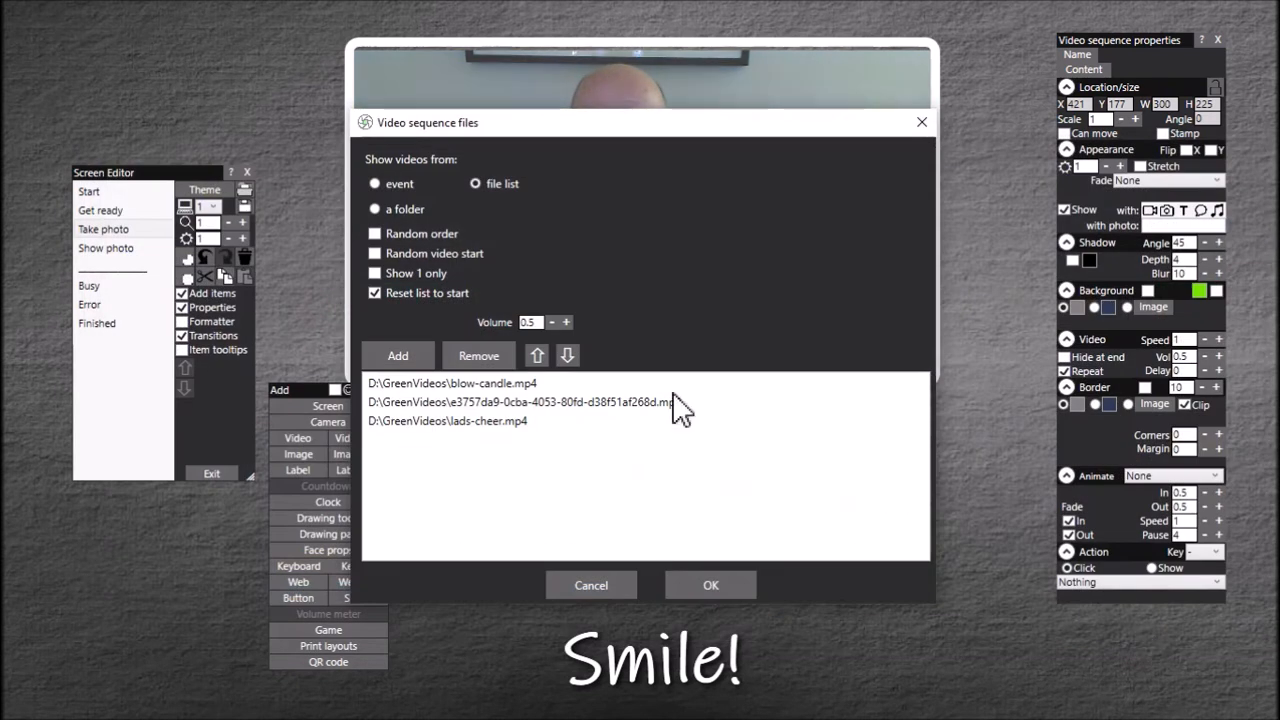
click(512, 383)
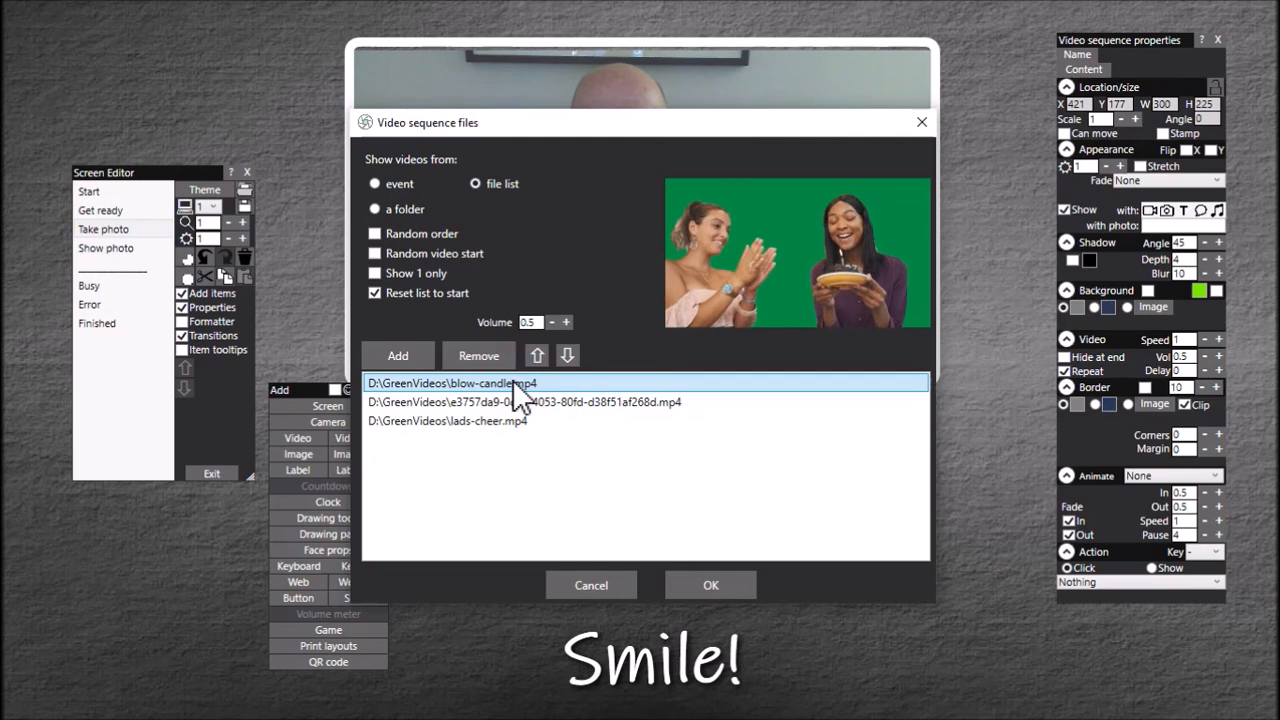
click(532, 402)
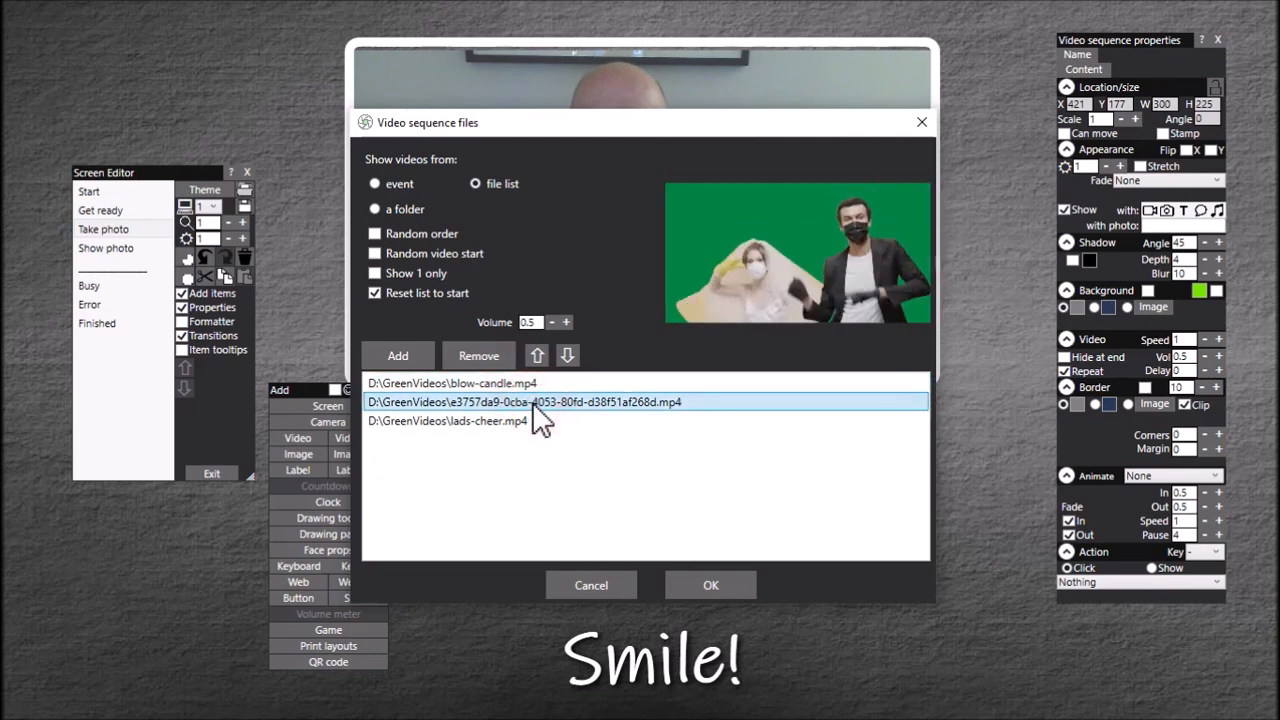
click(516, 421)
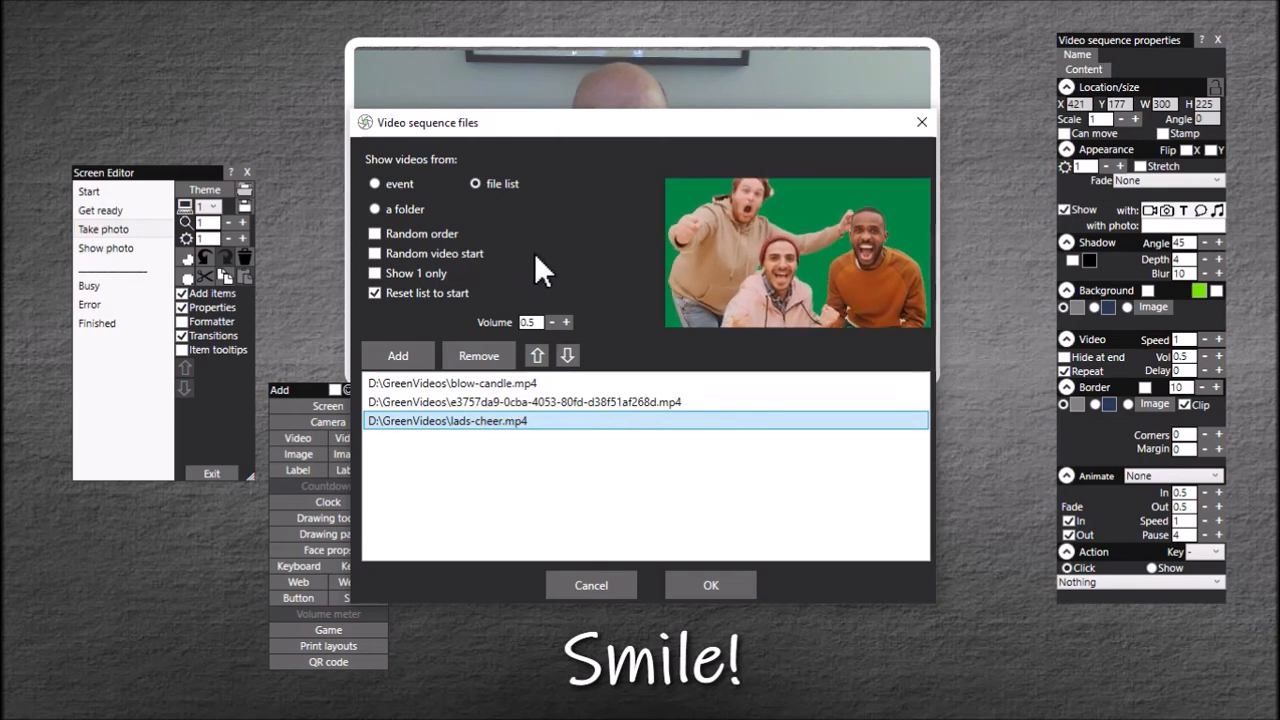
Step: Enable Random video start and Show 1 only for the sequence, disable Reset list to start, and accept the file list
click(376, 274)
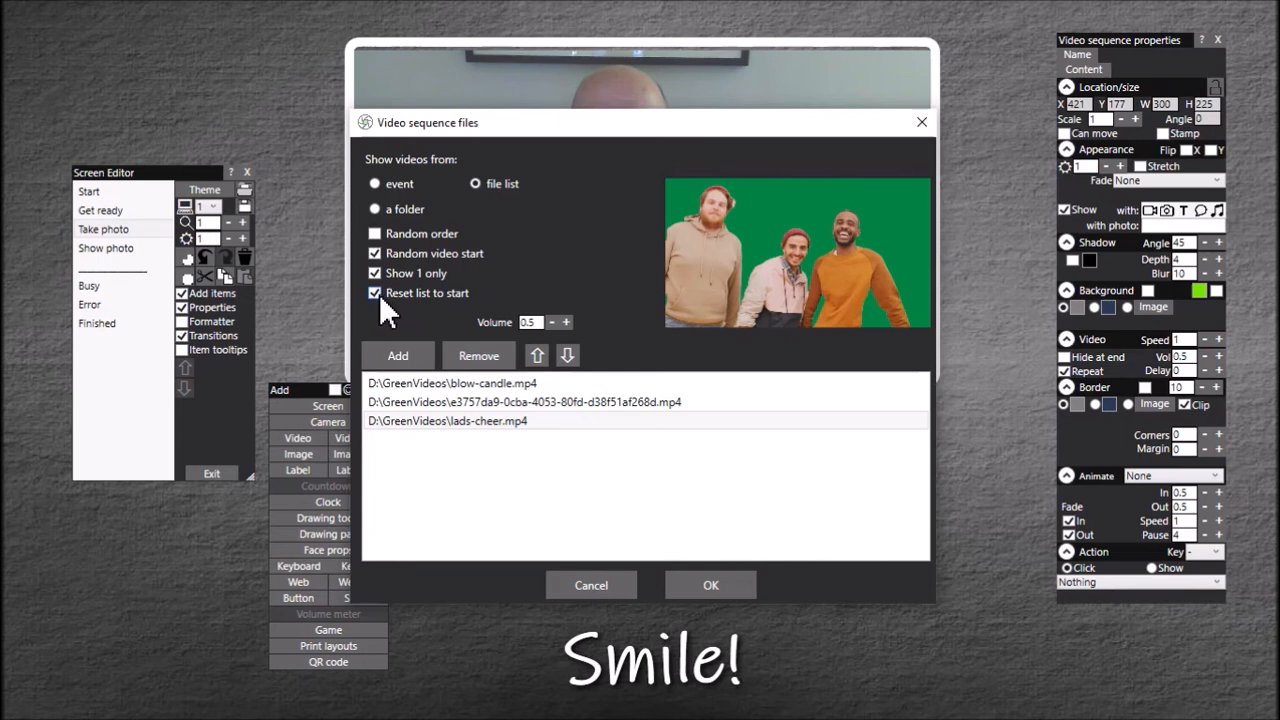
click(377, 293)
click(584, 383)
click(593, 405)
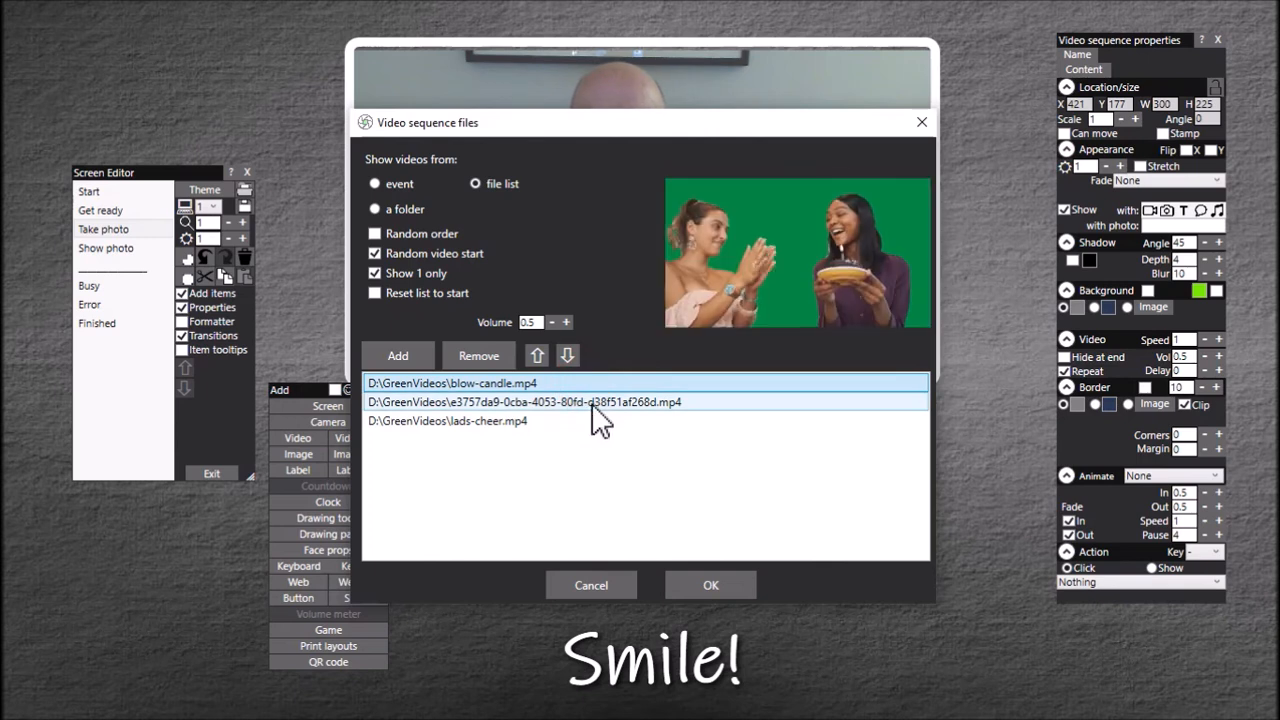
click(551, 421)
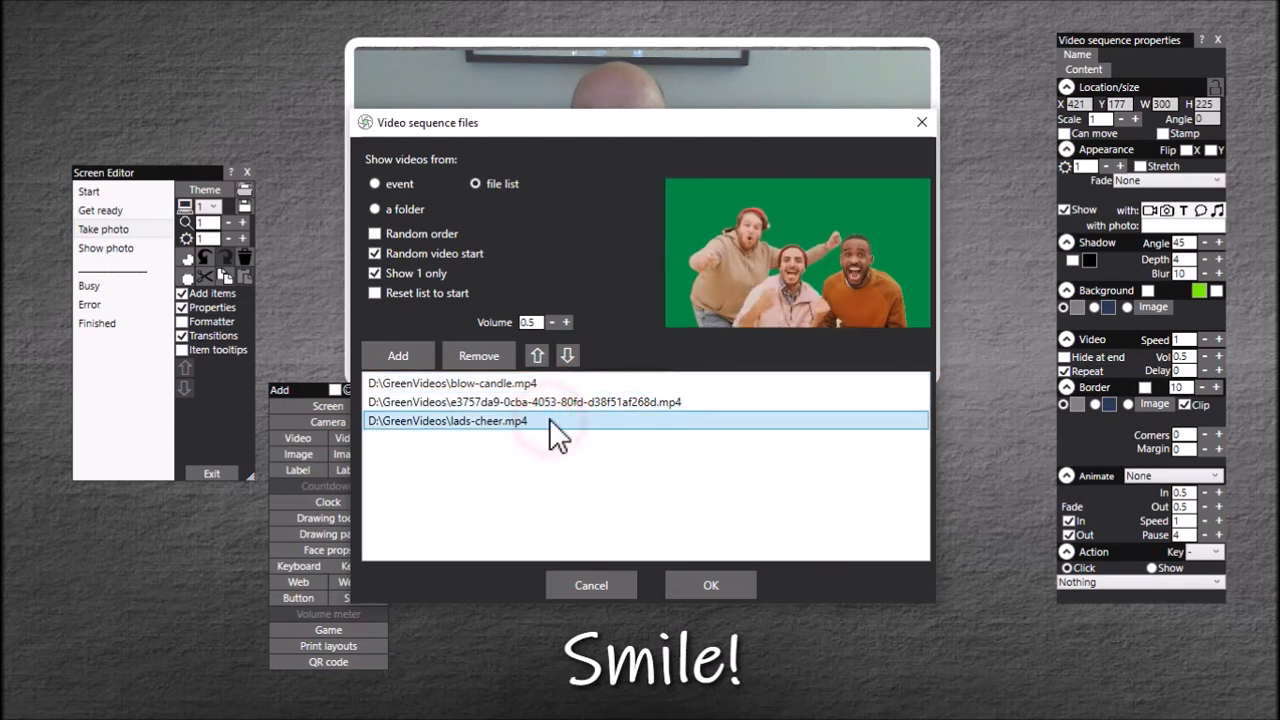
click(700, 587)
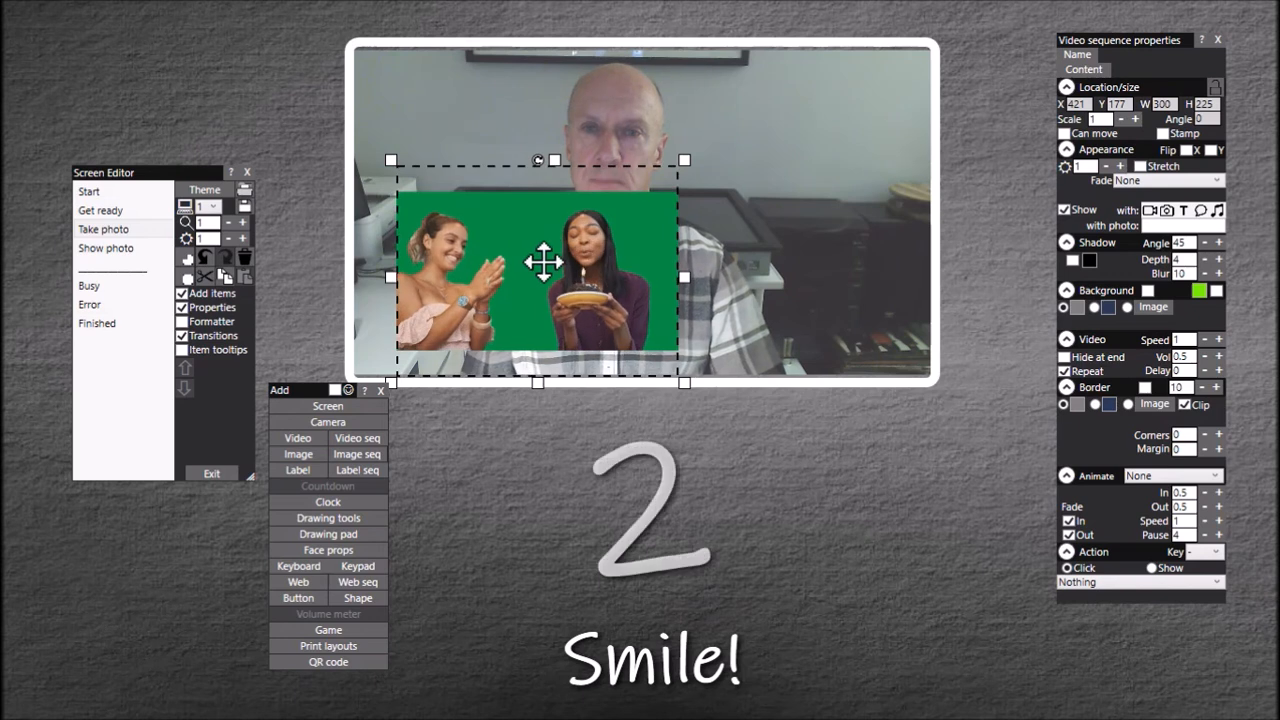
Step: Move the video sequence to about X 451, Y 174, turn off its fade in and out, and set its pause to 5
drag(543, 262, 571, 259)
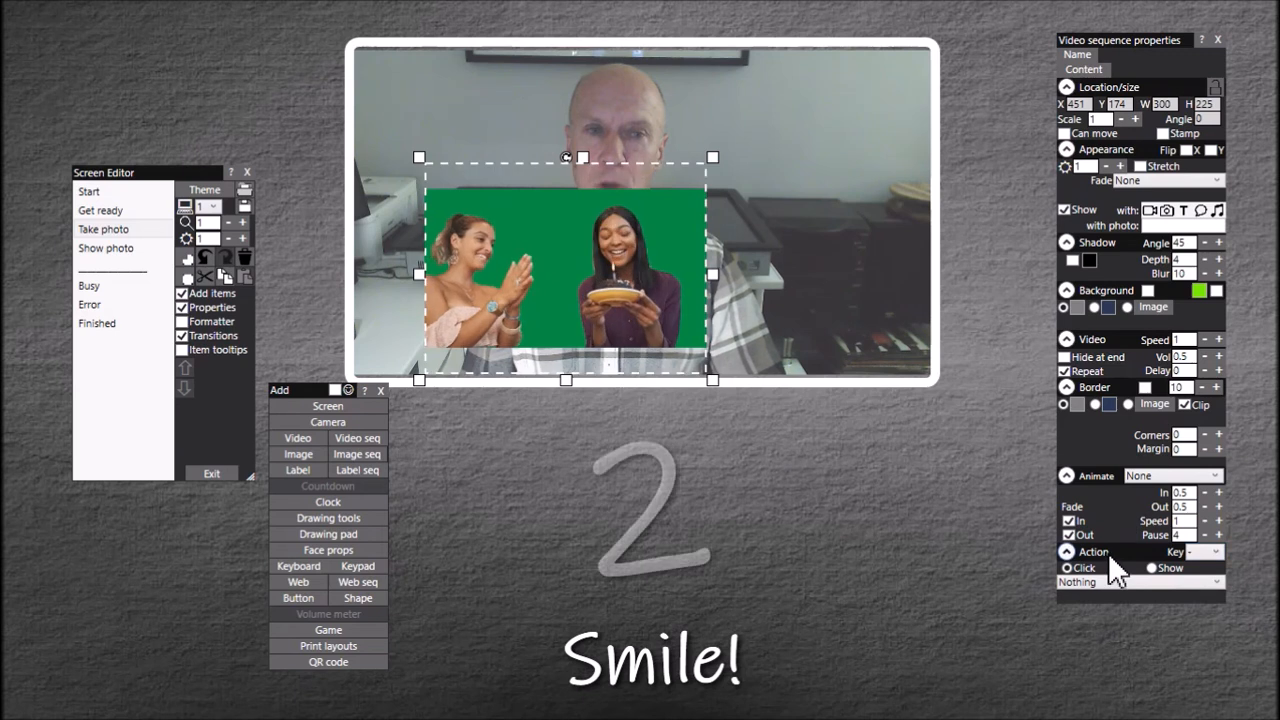
click(1068, 521)
click(1068, 535)
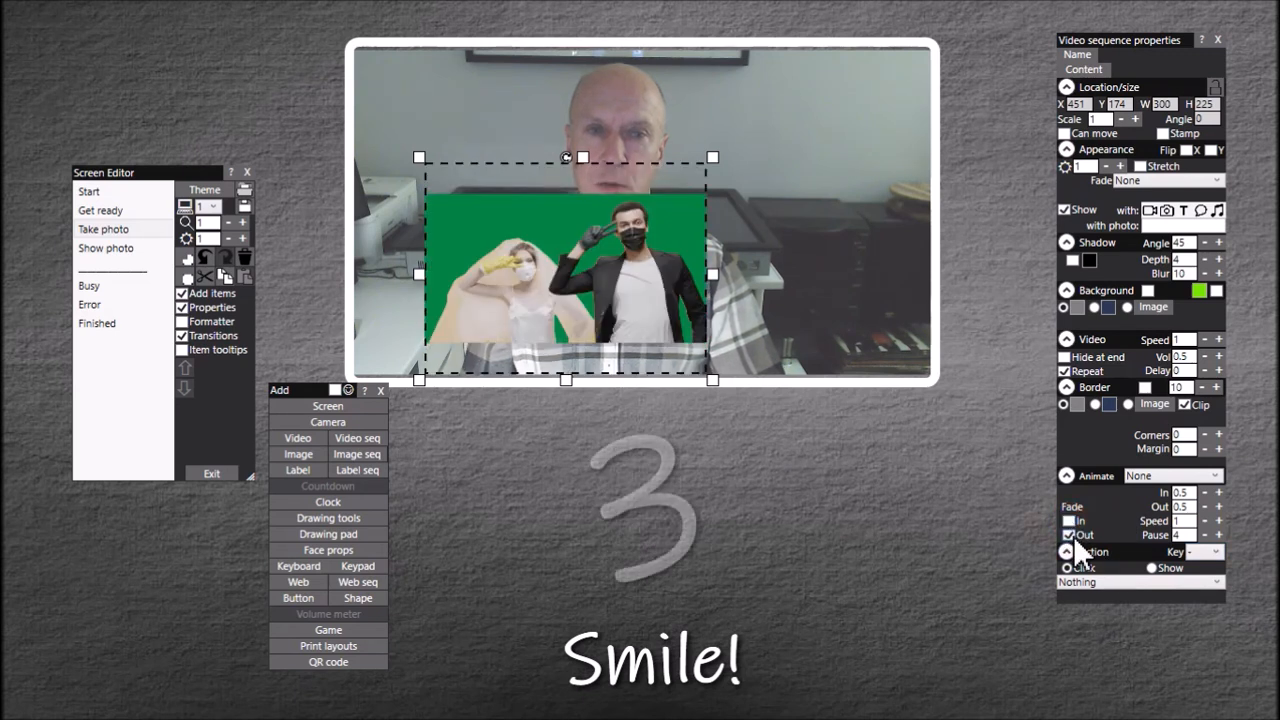
double_click(1187, 536)
text(5)
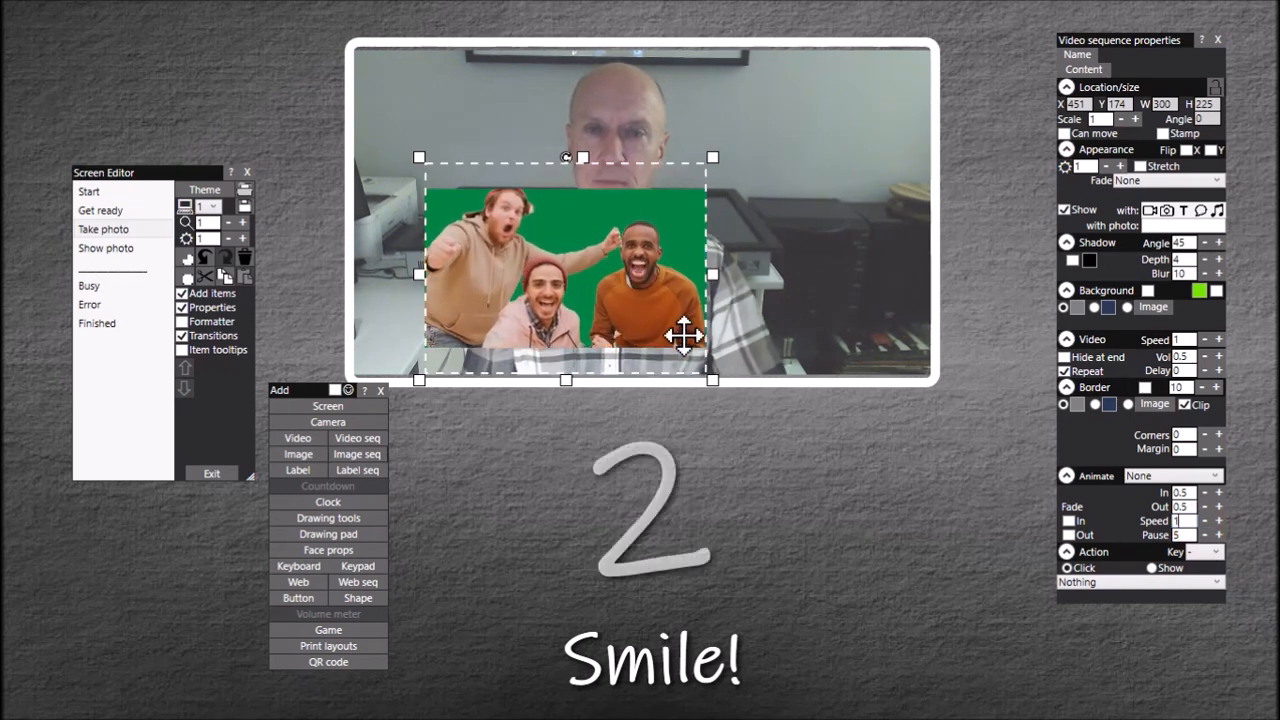
click(1032, 340)
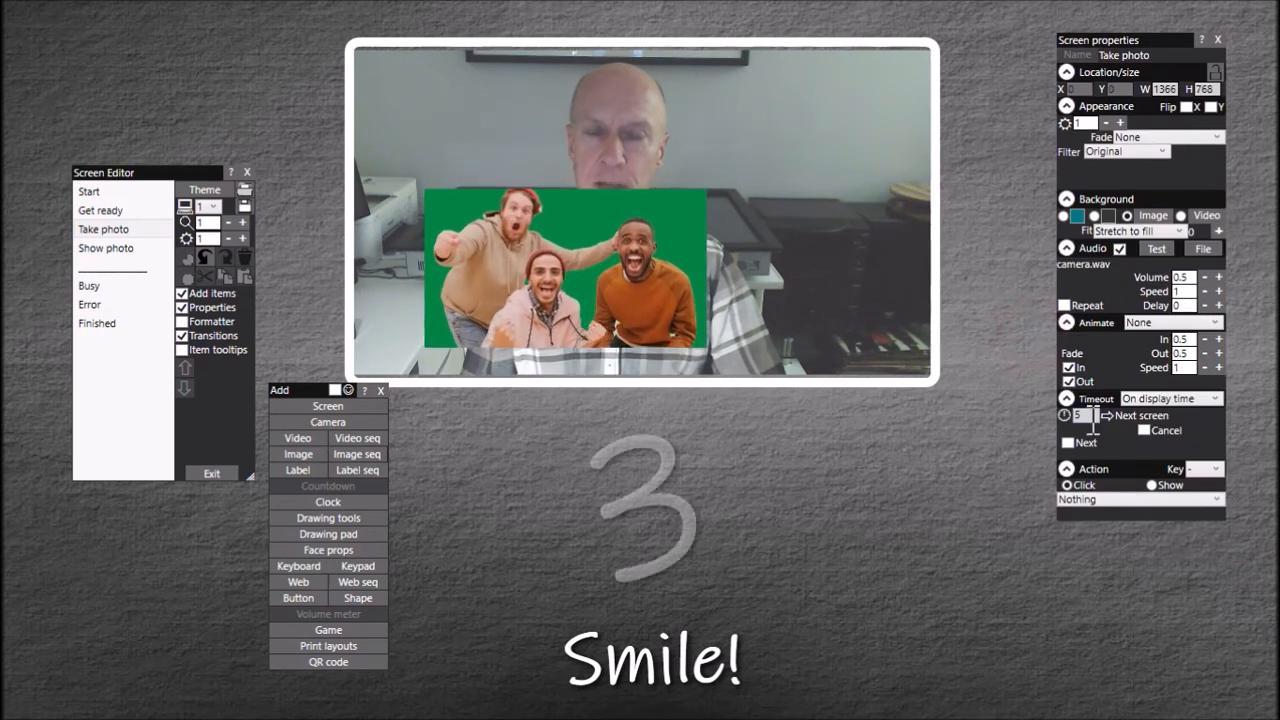
Step: Stamp, stretch and key out the sequence's green background, and fit it over the camera at X 377, Y 49, about 613 by 355
click(574, 247)
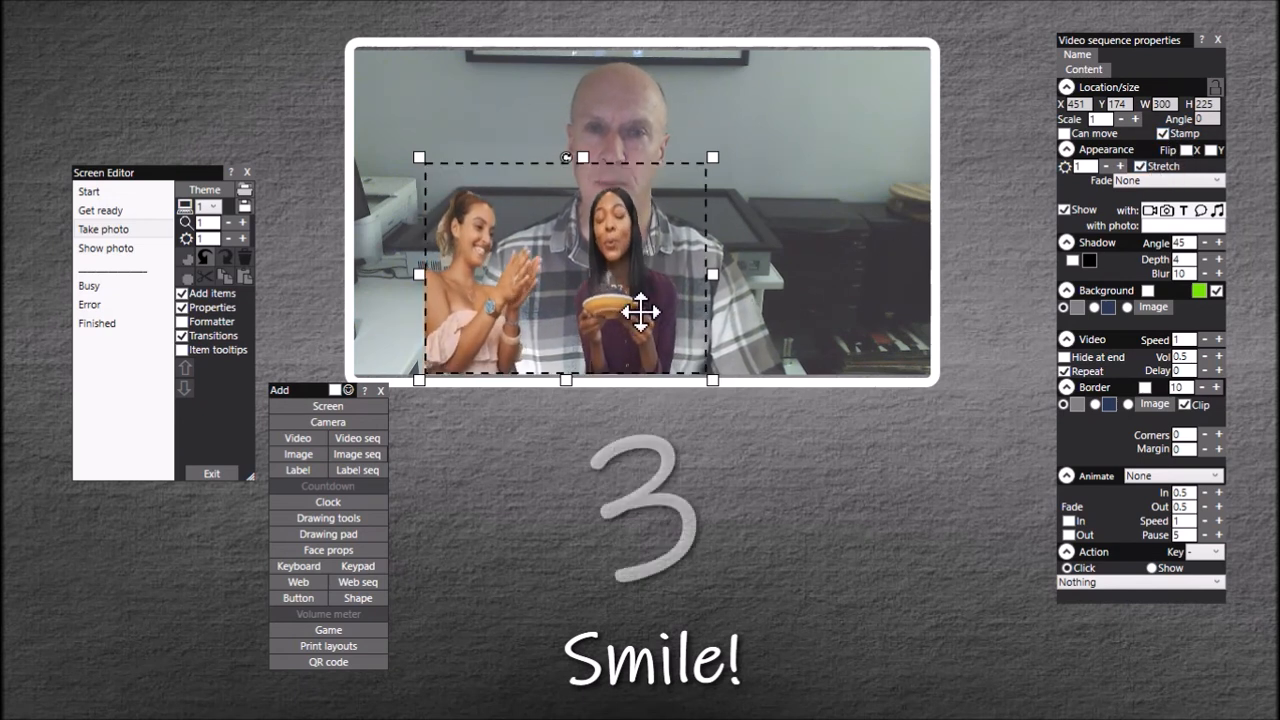
drag(608, 224, 571, 199)
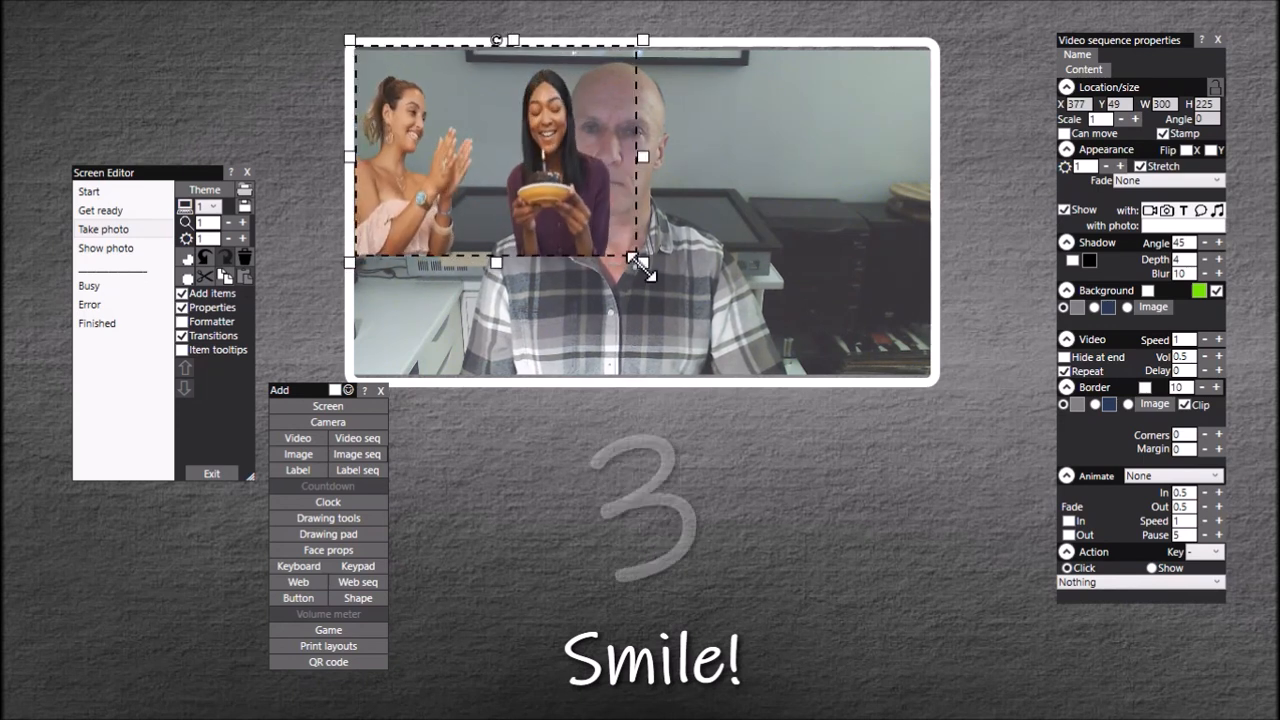
drag(638, 263, 941, 388)
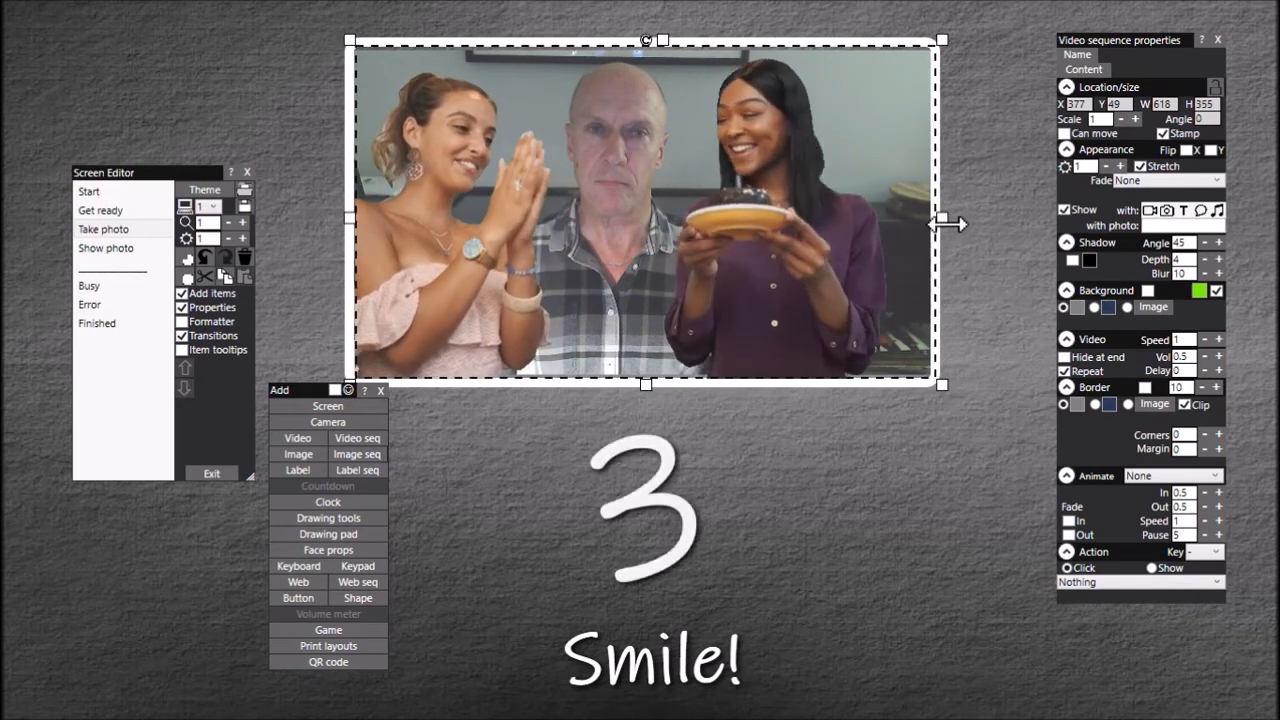
drag(951, 224, 937, 222)
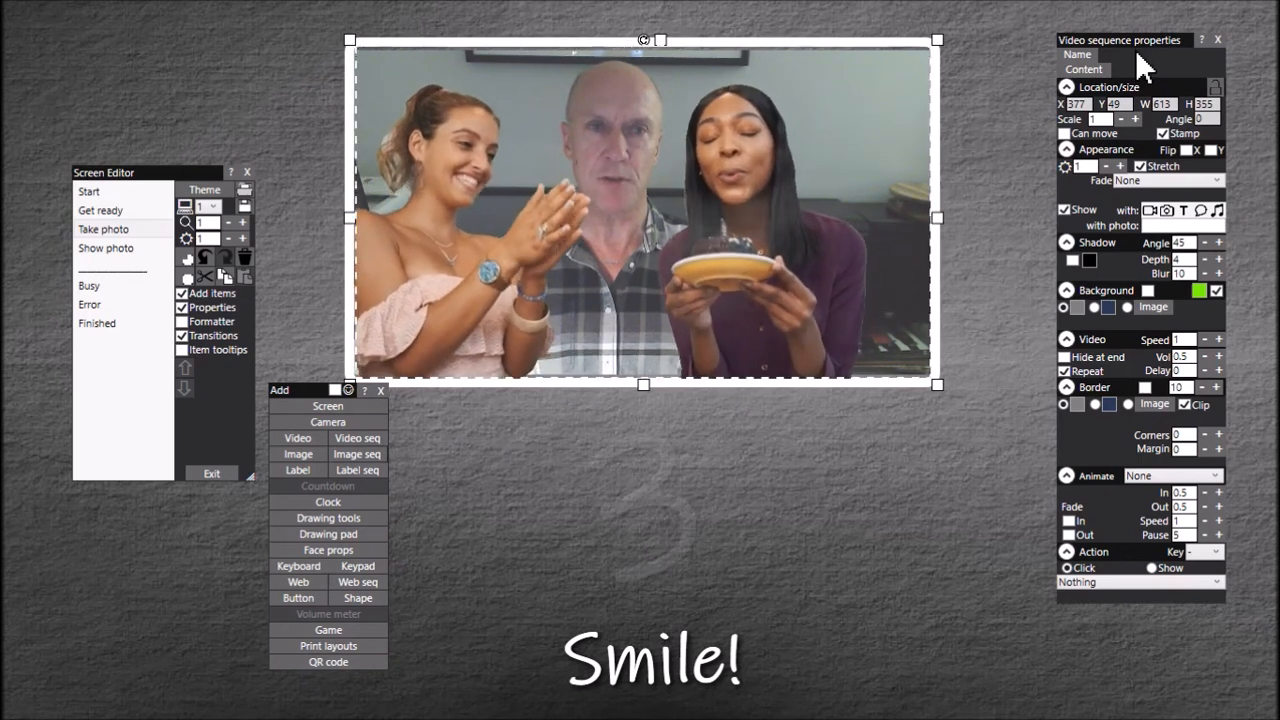
Step: Check the screen and countdown properties, and play the event from its Start screen to test the video sequence
click(823, 510)
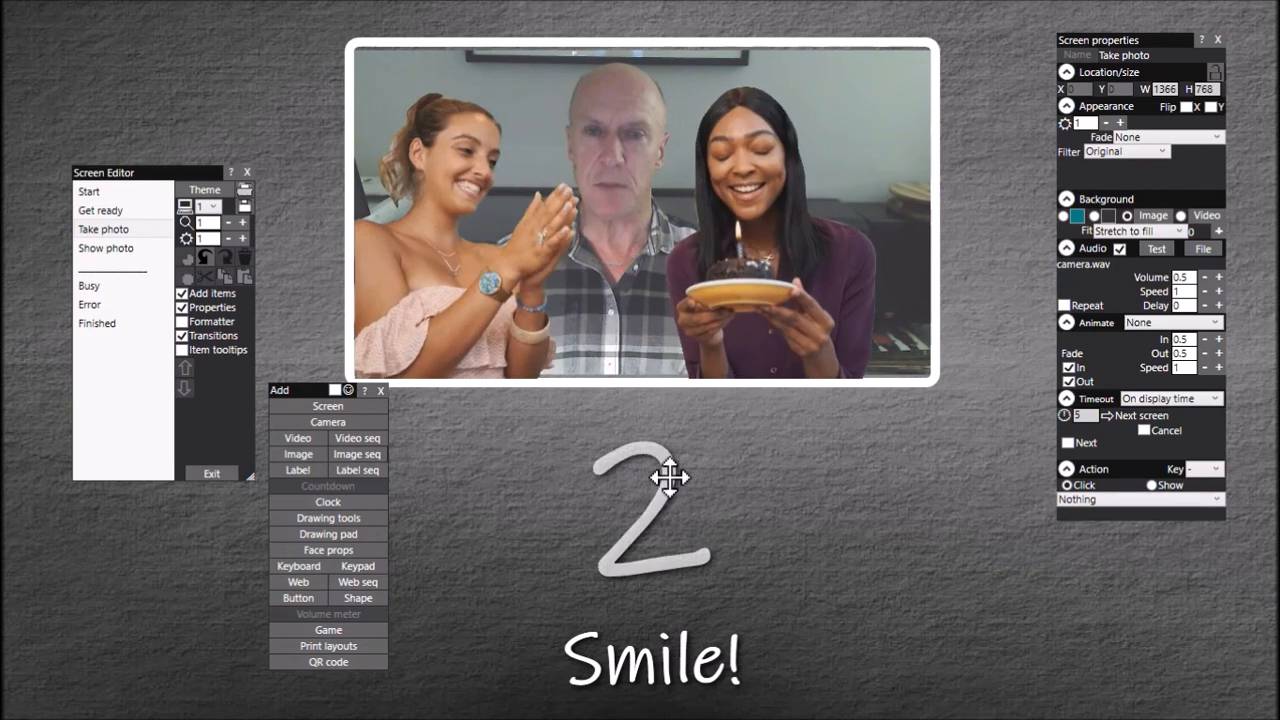
click(668, 479)
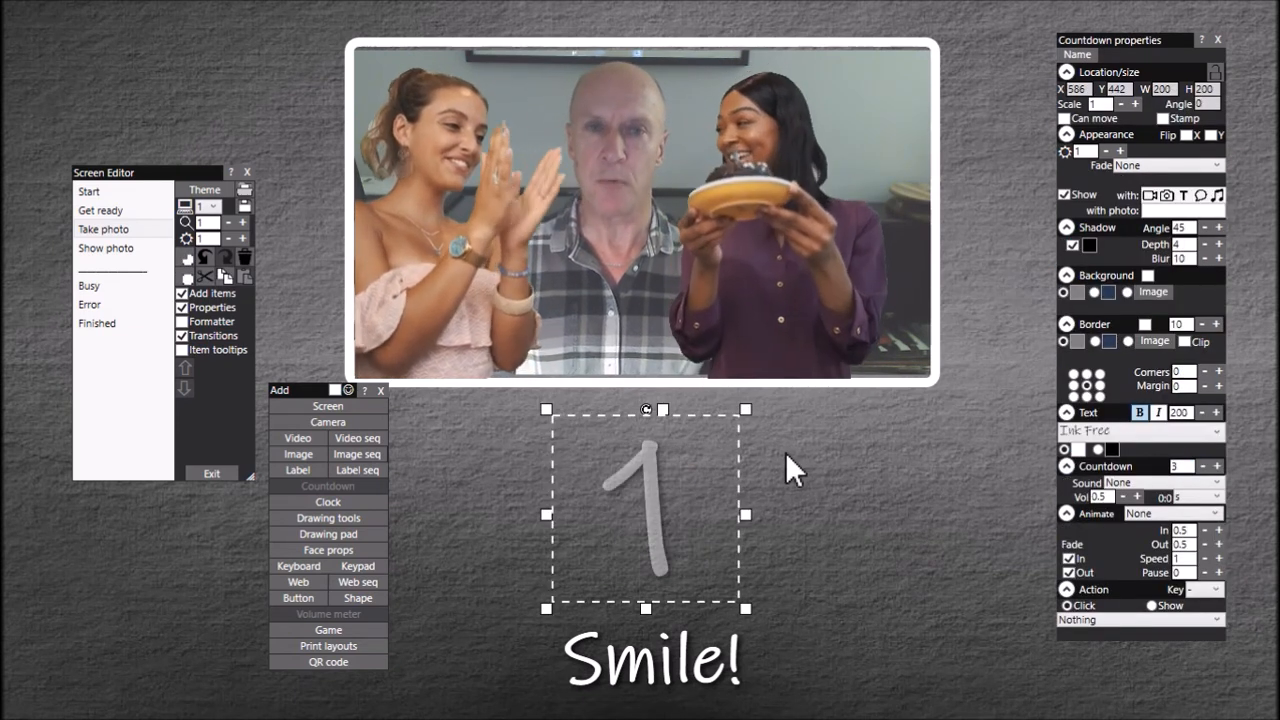
click(984, 352)
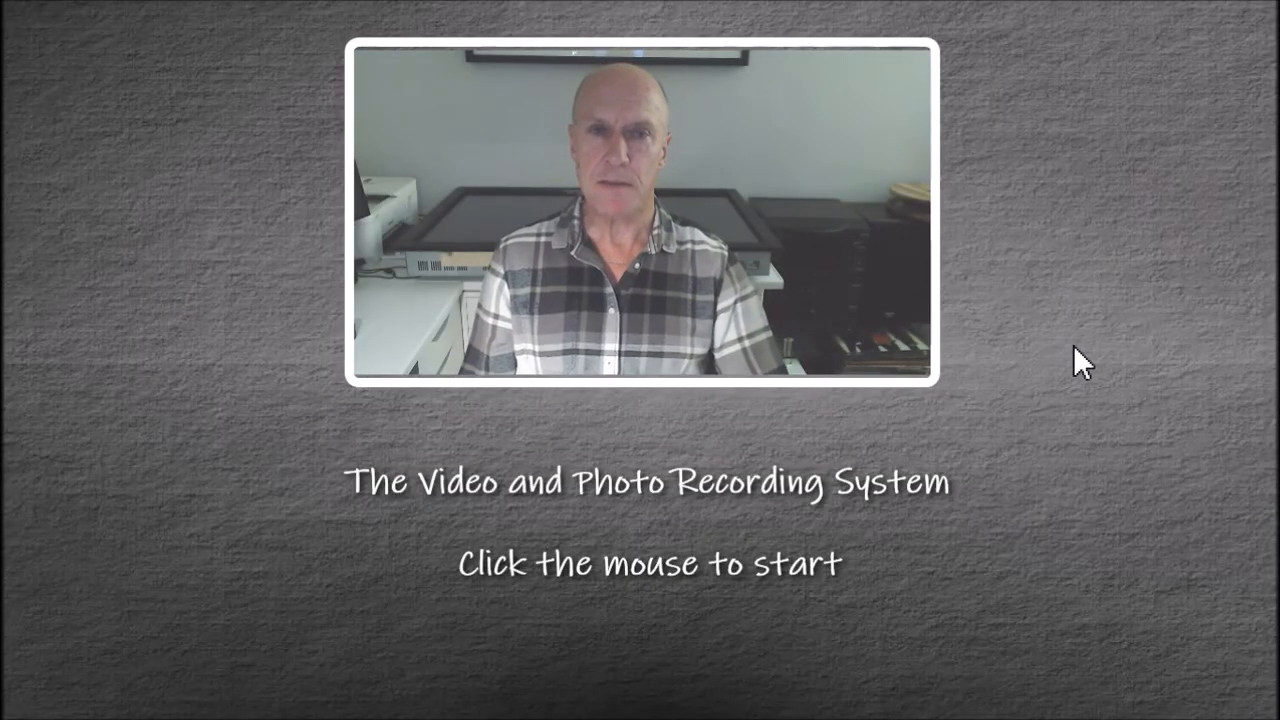
click(1075, 350)
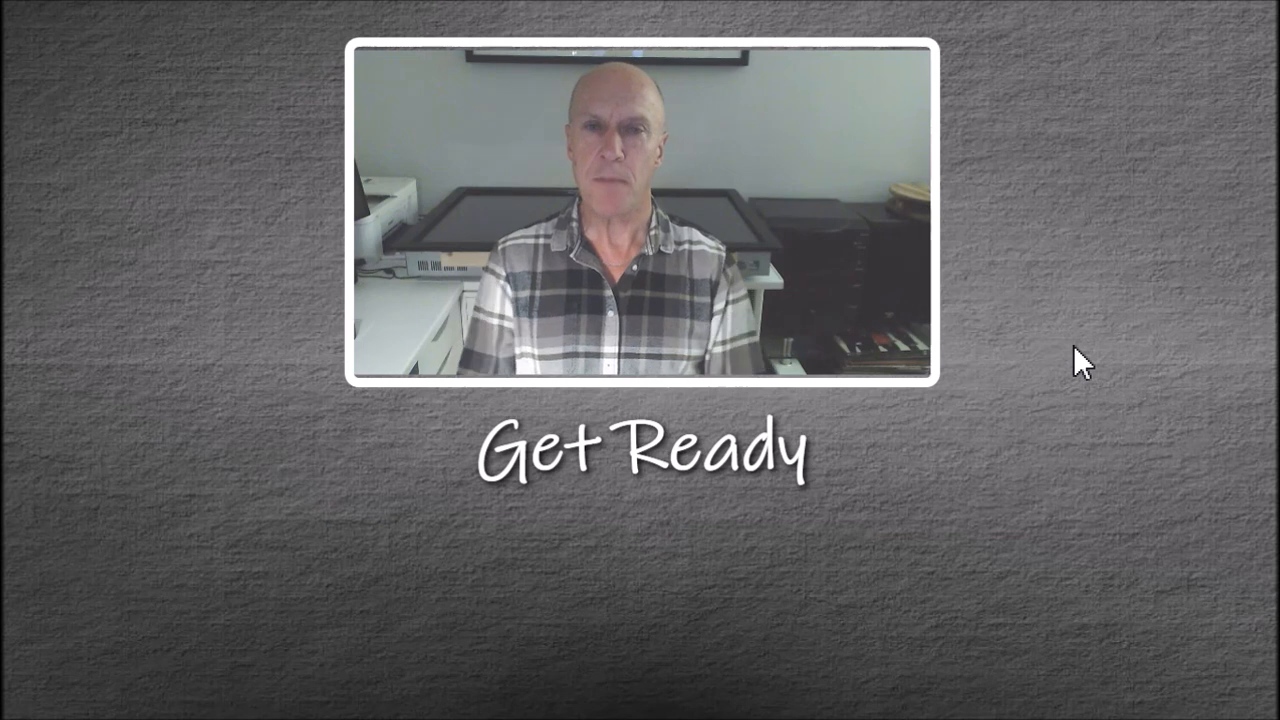